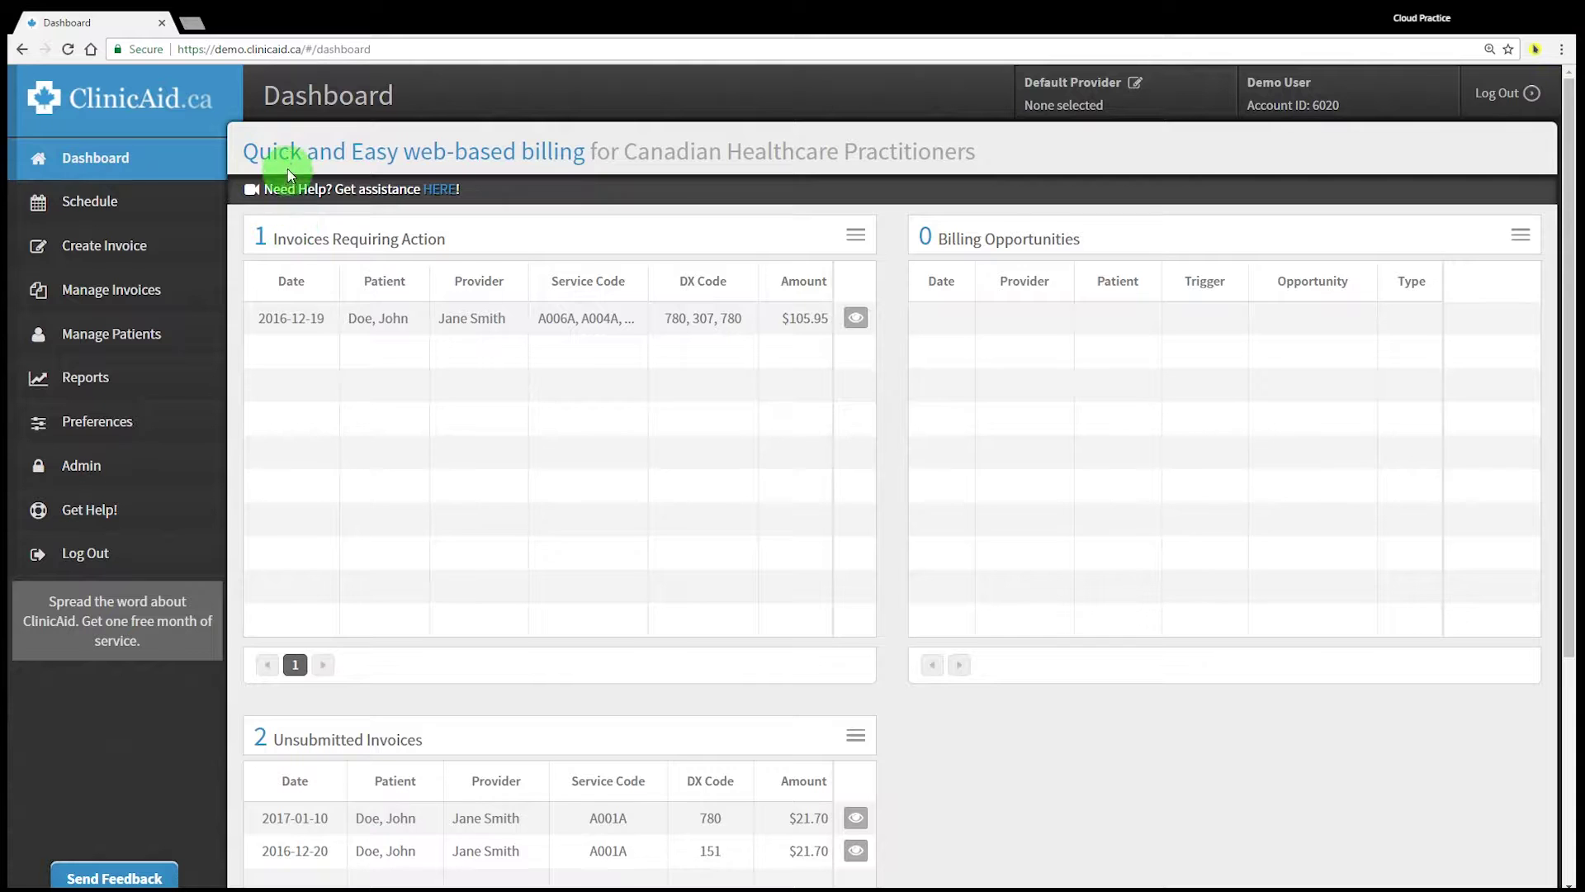
Open the customer support site in a new tab via the dashboard's 'Need Help?' link.
left_click(303, 195)
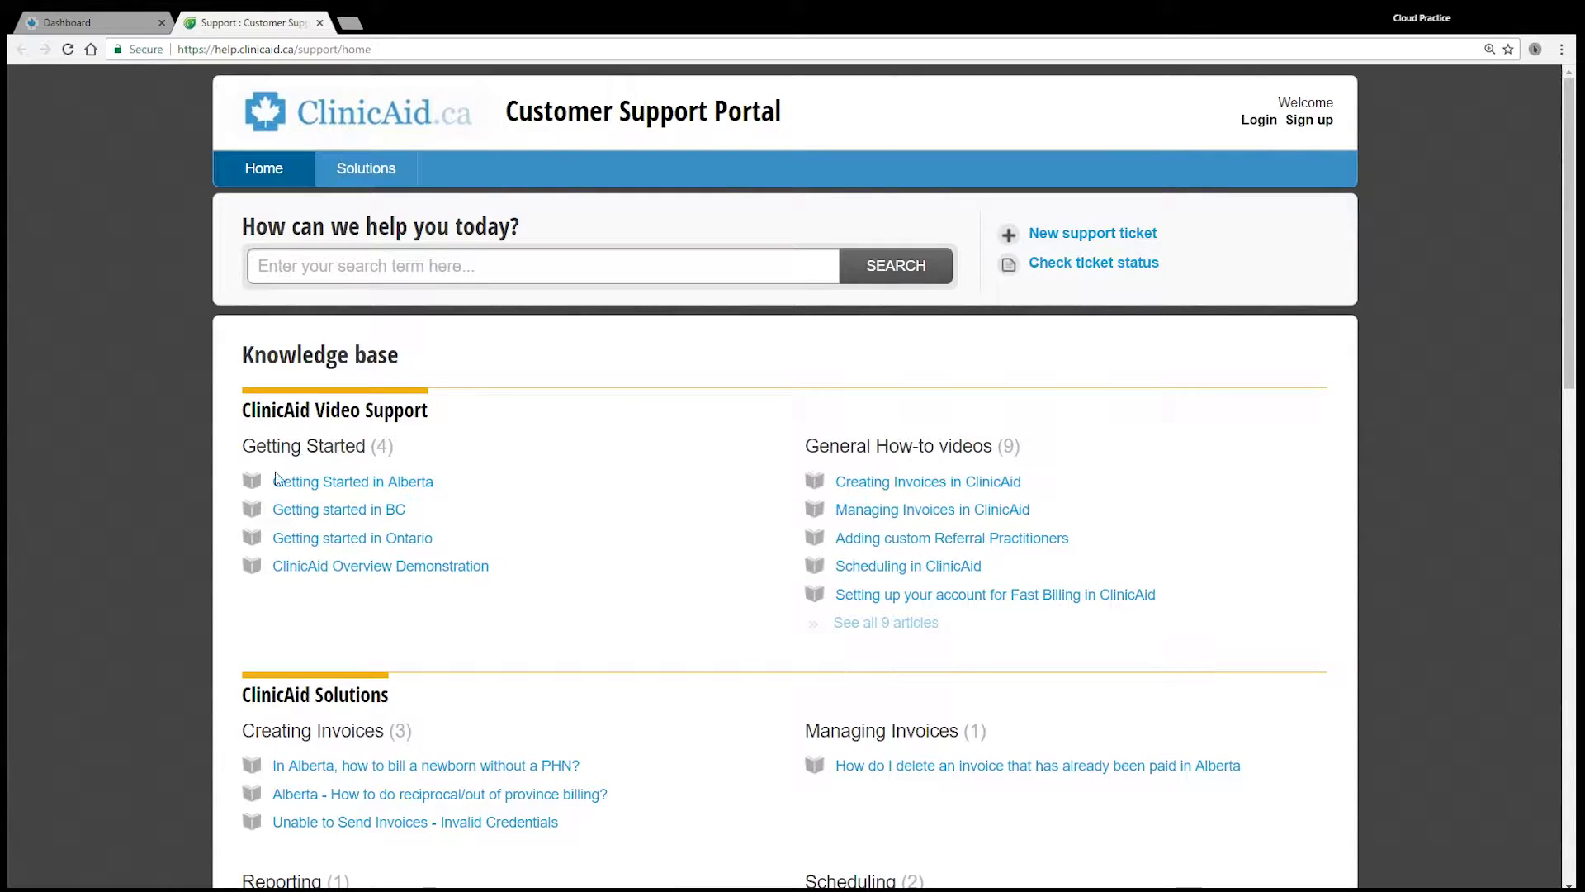
Highlight the Getting Started section, then close the support tab to return to the dashboard.
left_click_drag(239, 446, 366, 447)
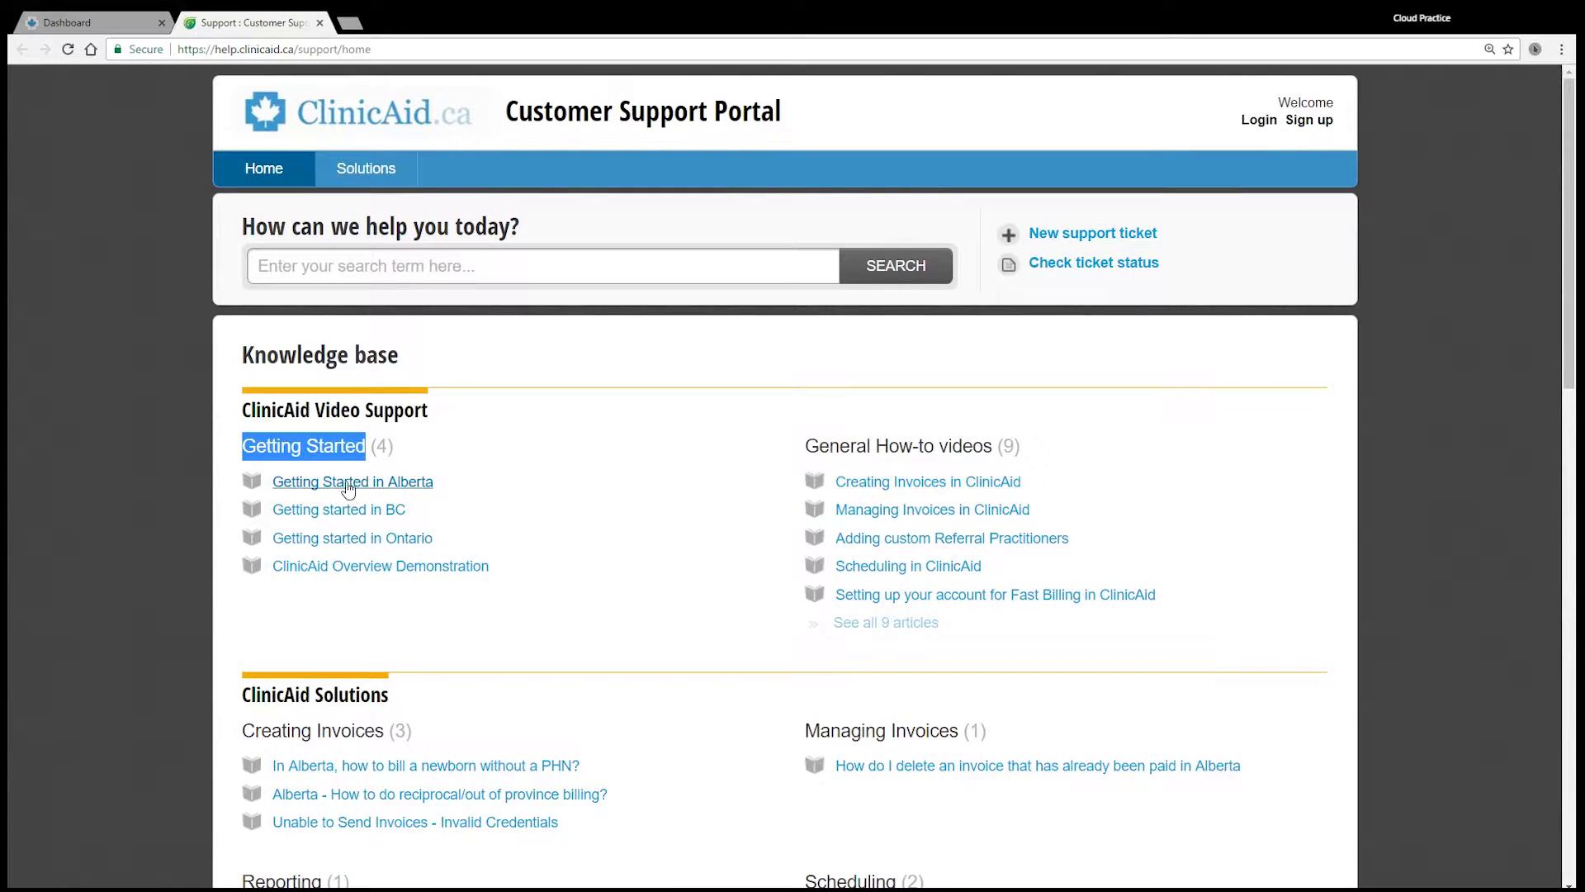
left_click(320, 23)
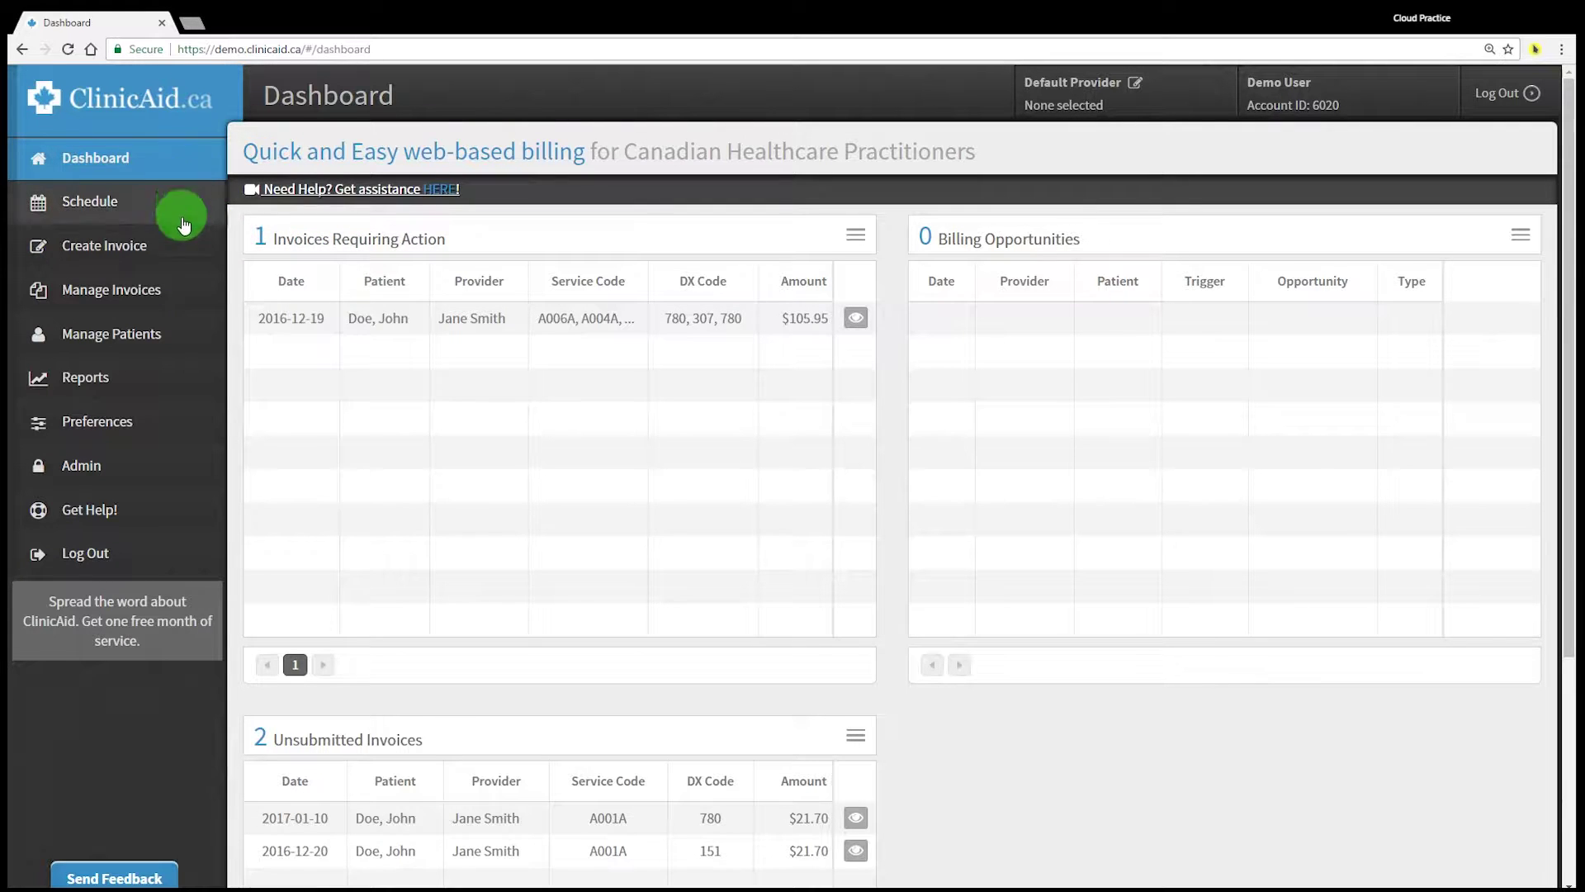
Start a new Ontario invoice and attach the demo patient picked from the Patient search suggestions.
left_click(182, 259)
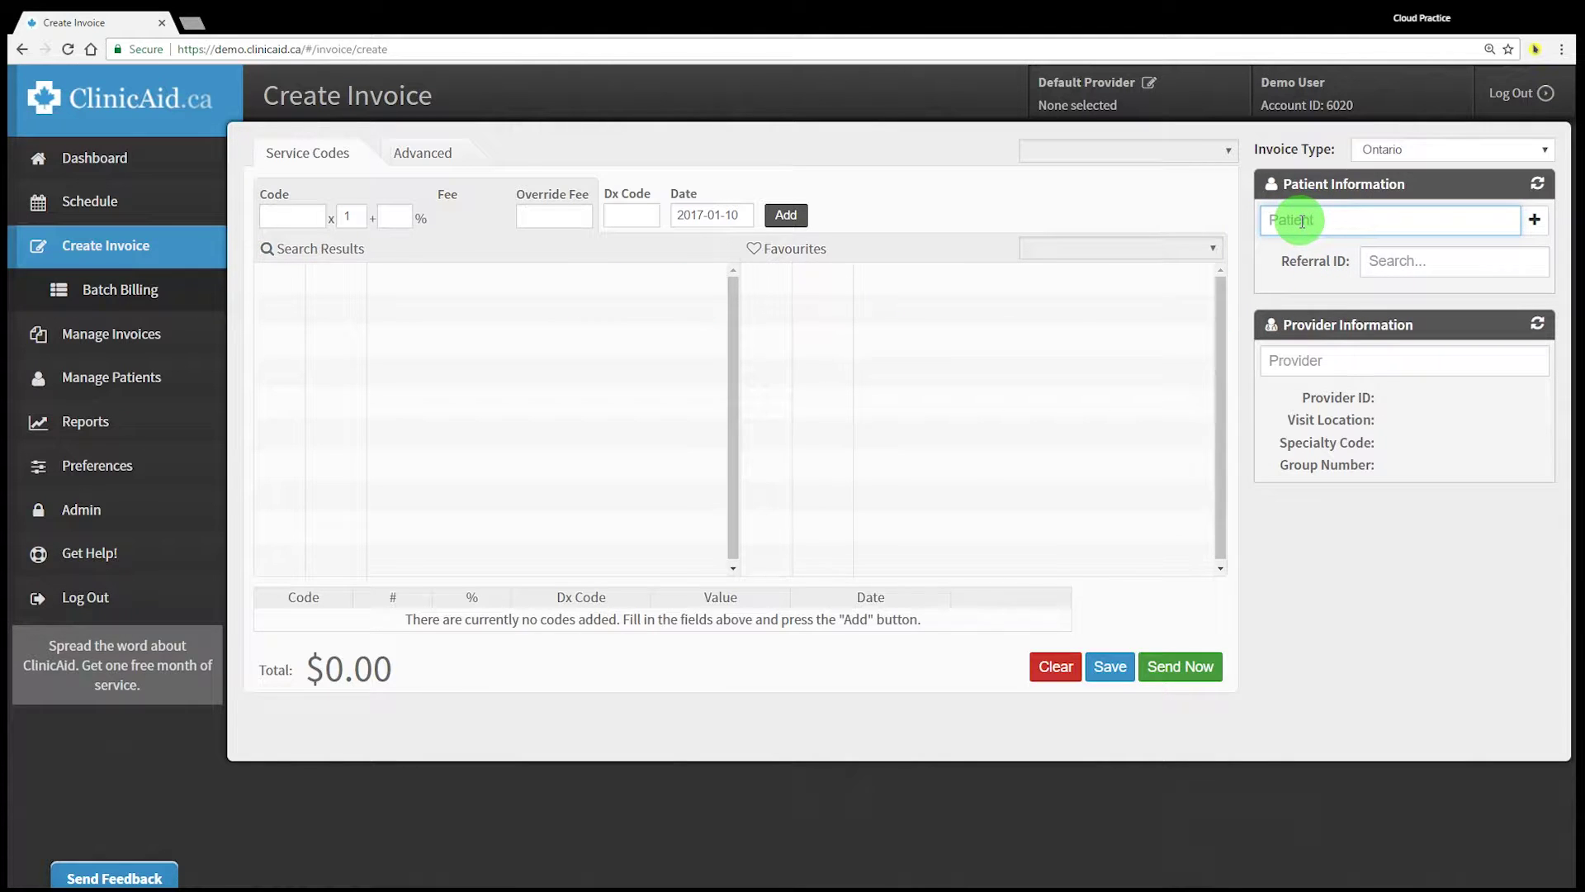
key("Tab")
key("Tab")
key("Tab")
key("Tab")
key("Tab")
key("Tab")
key("Tab")
key("Tab")
key("Tab")
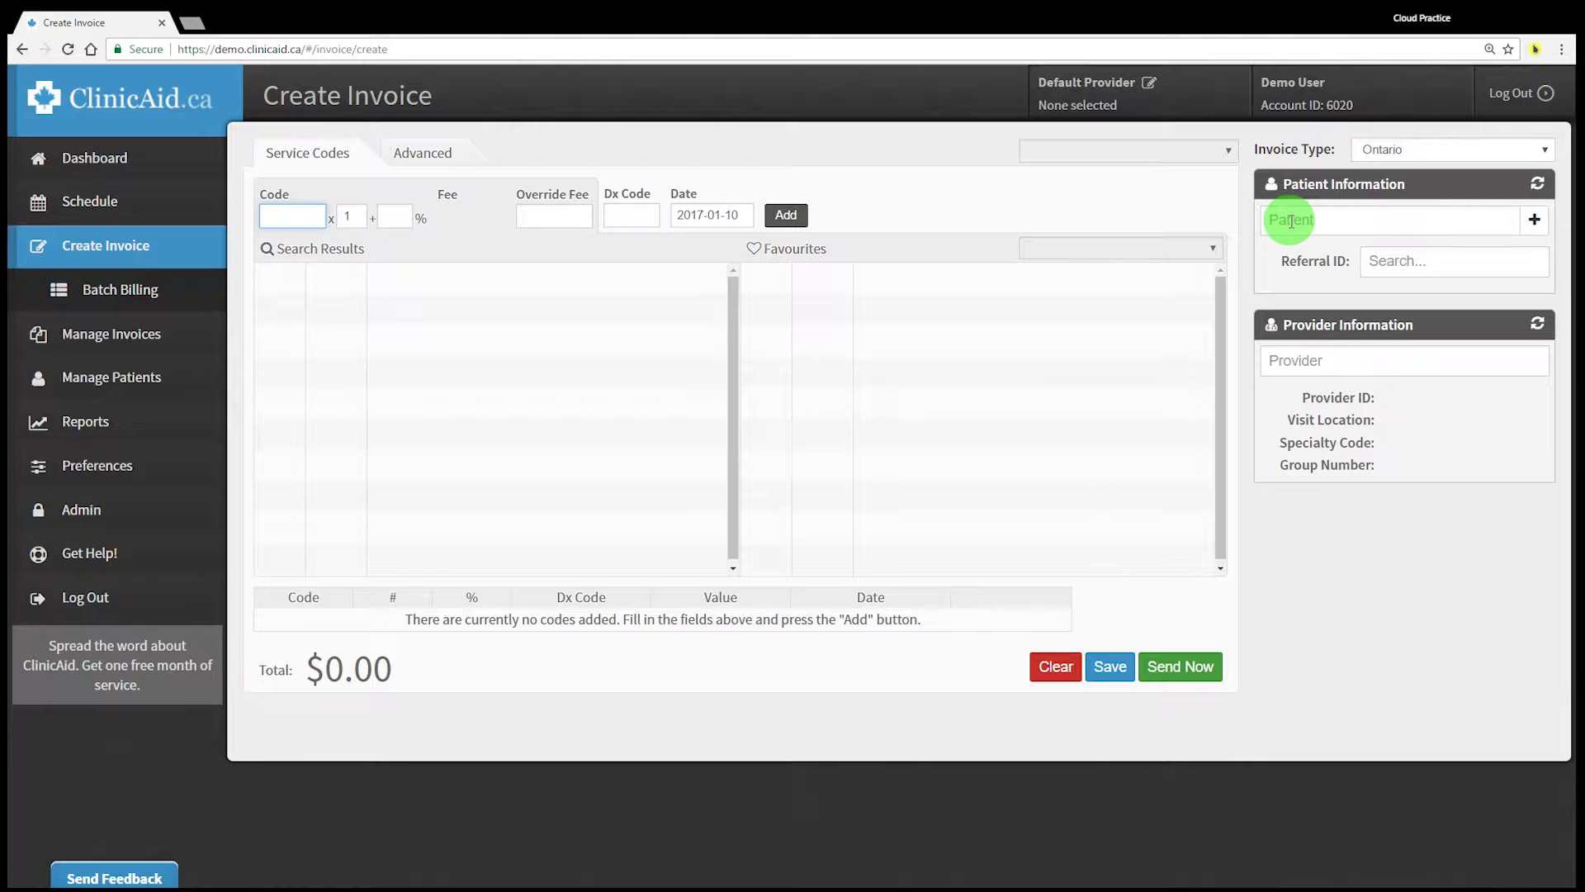
left_click(1379, 147)
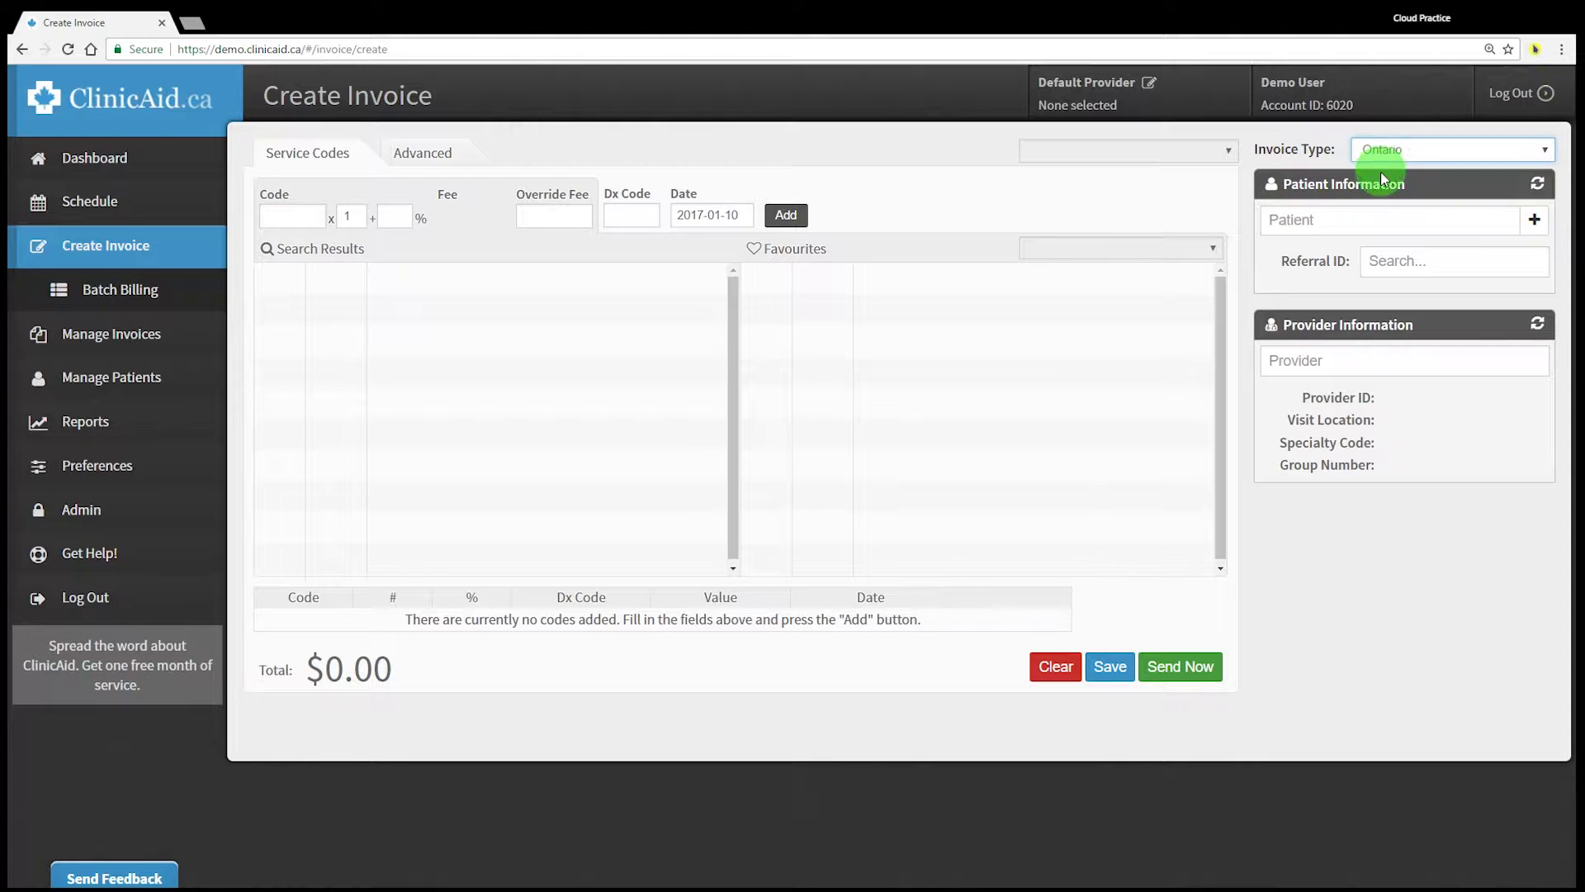
left_click(1302, 220)
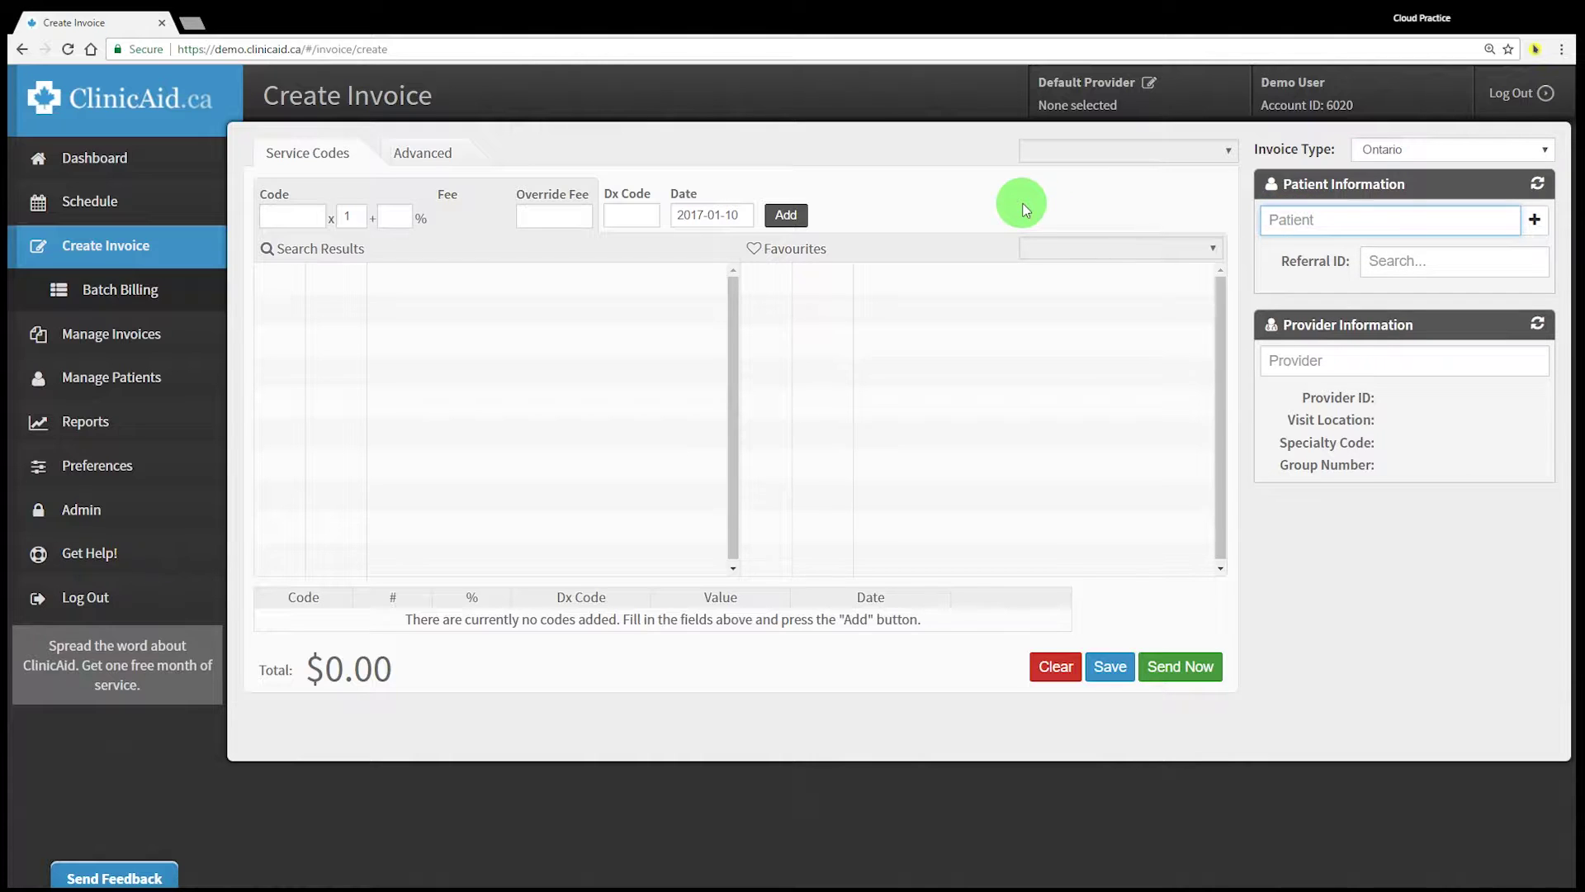
type("joh")
key("BackSpace")
key("BackSpace")
key("BackSpace")
type("2")
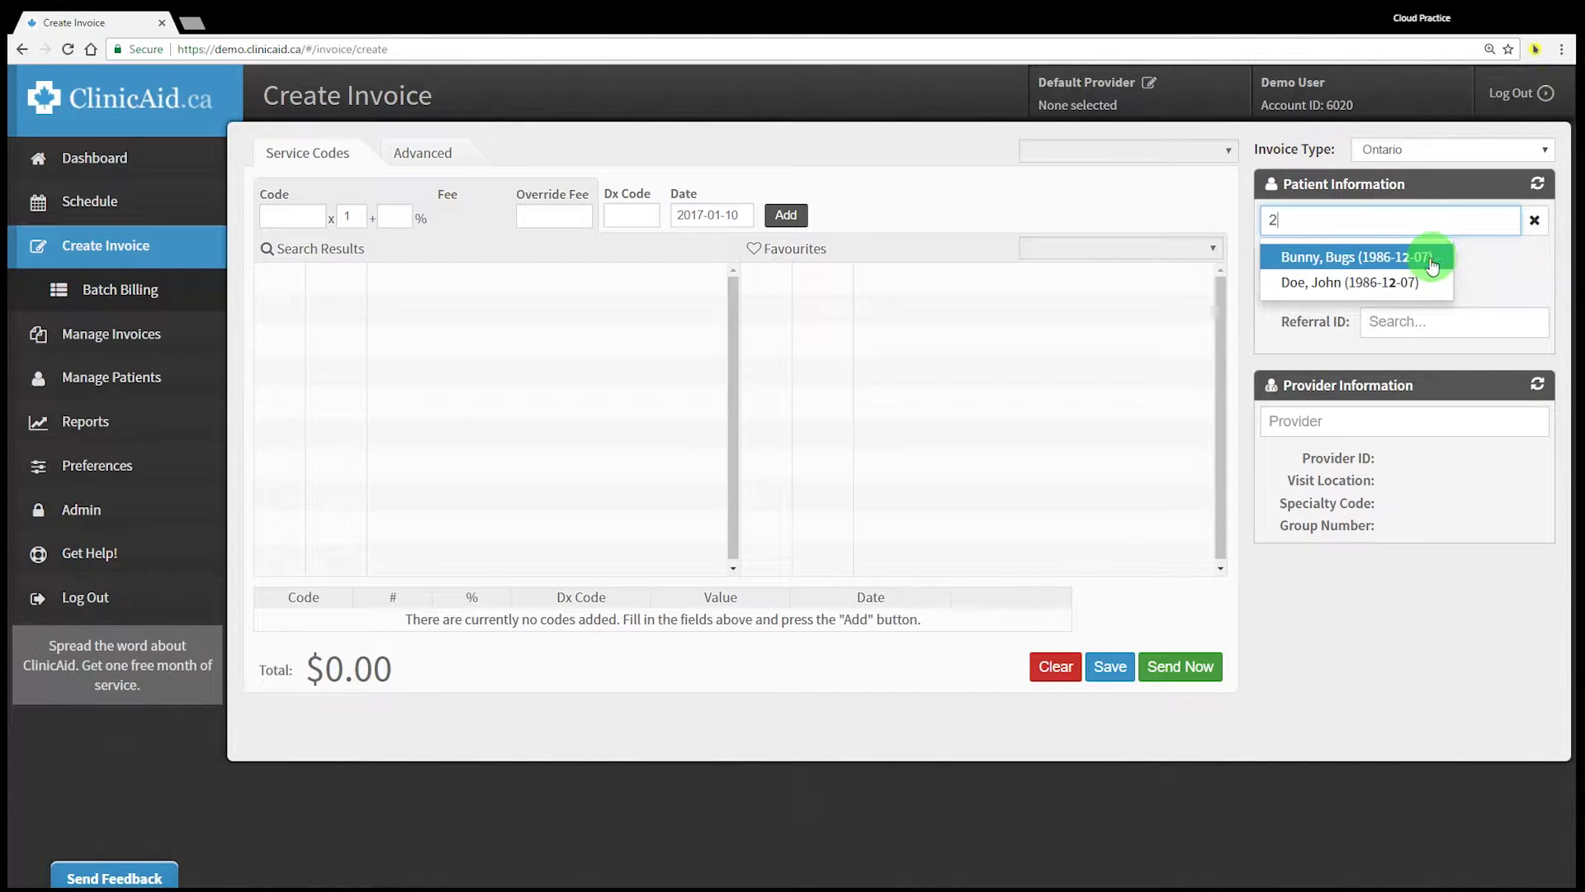
left_click(1348, 283)
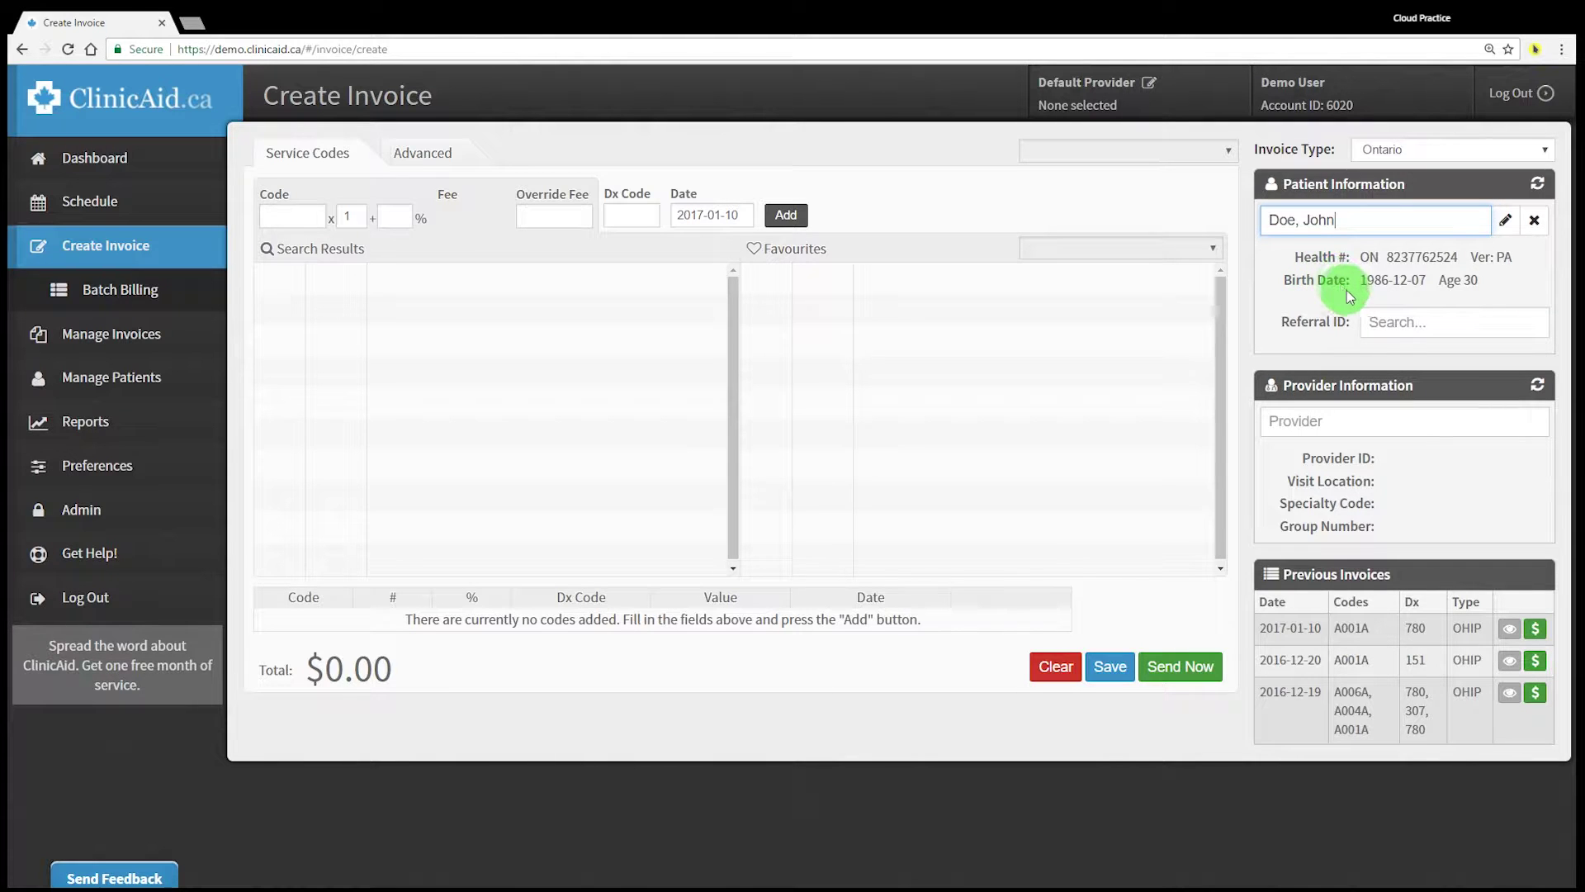
Search the invoice's Referral ID field, trying '123', 'ad' and finally '123456'.
left_click(1387, 325)
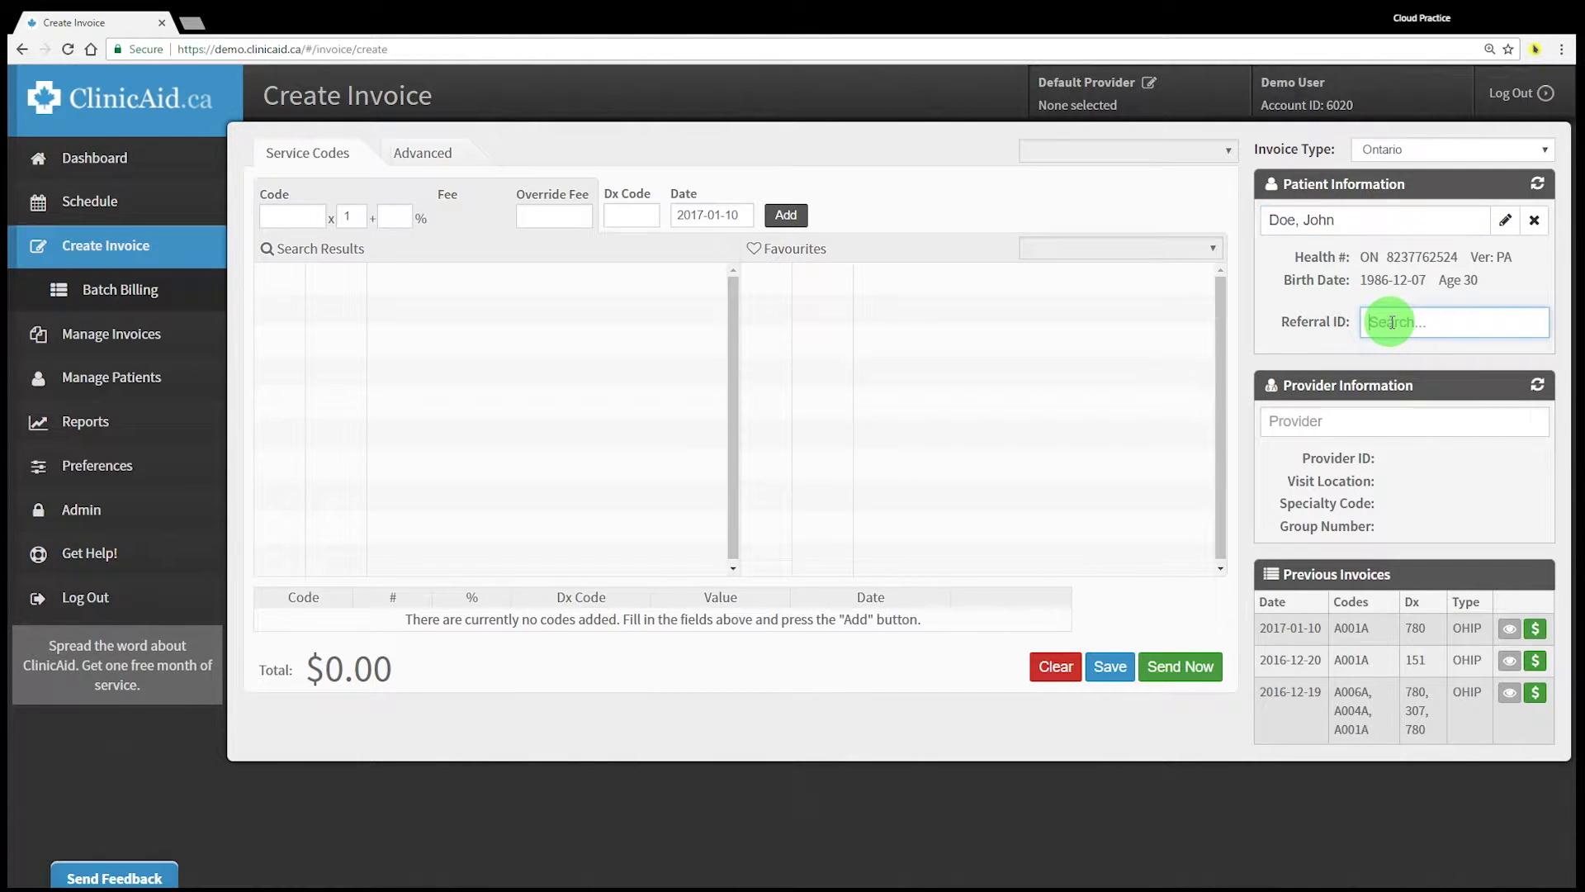
type("123")
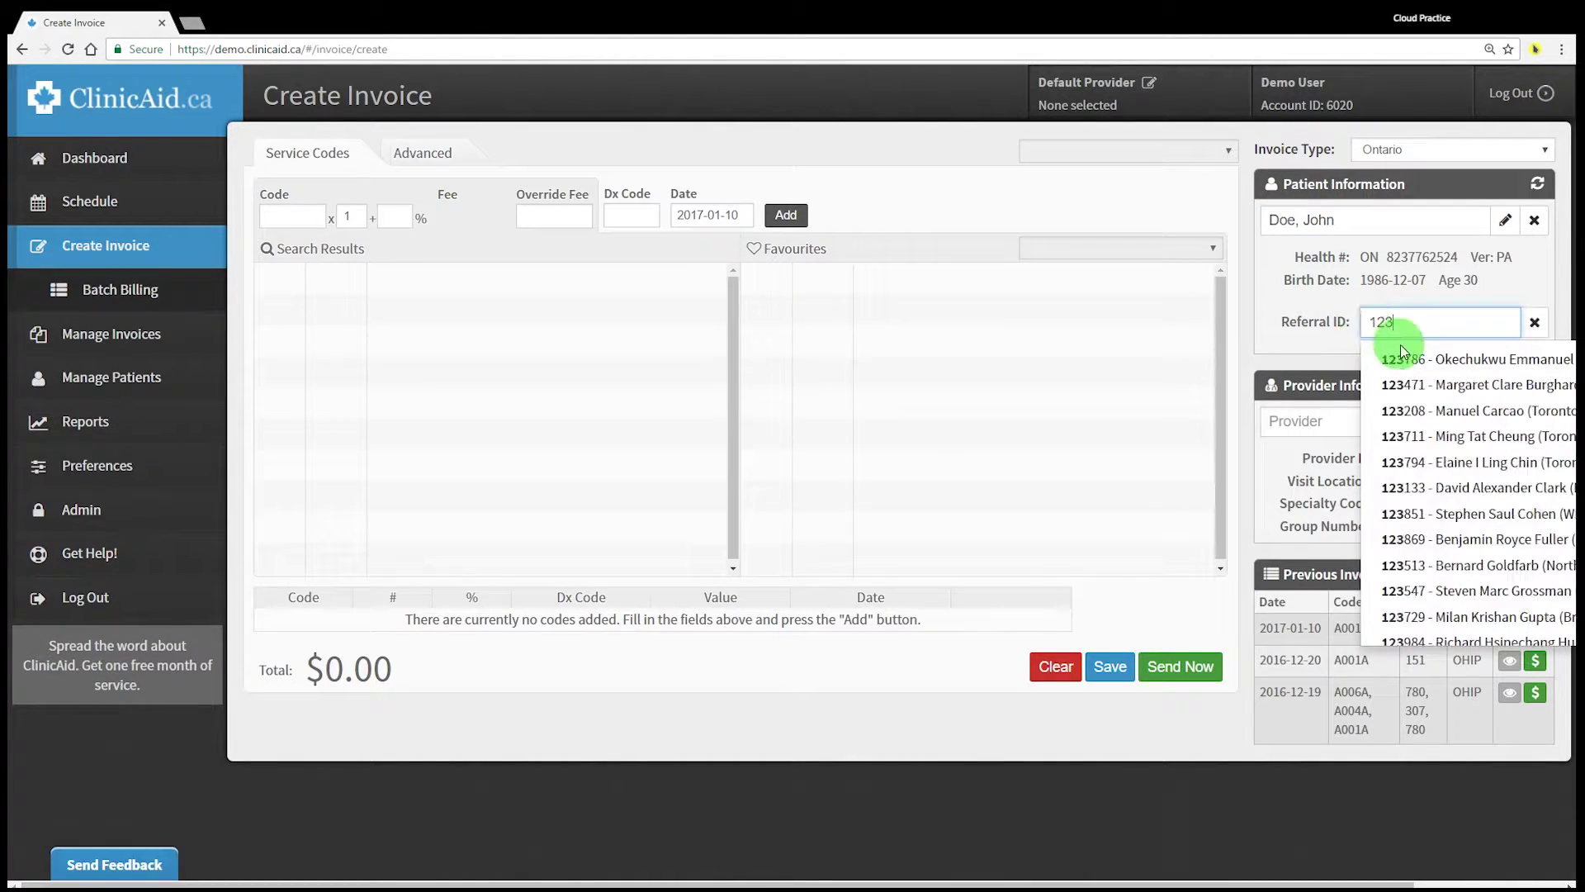
scroll(1441, 528, "down", 1)
scroll(1442, 552, "down", 3)
scroll(1438, 541, "up", 4)
key("BackSpace")
key("BackSpace")
key("BackSpace")
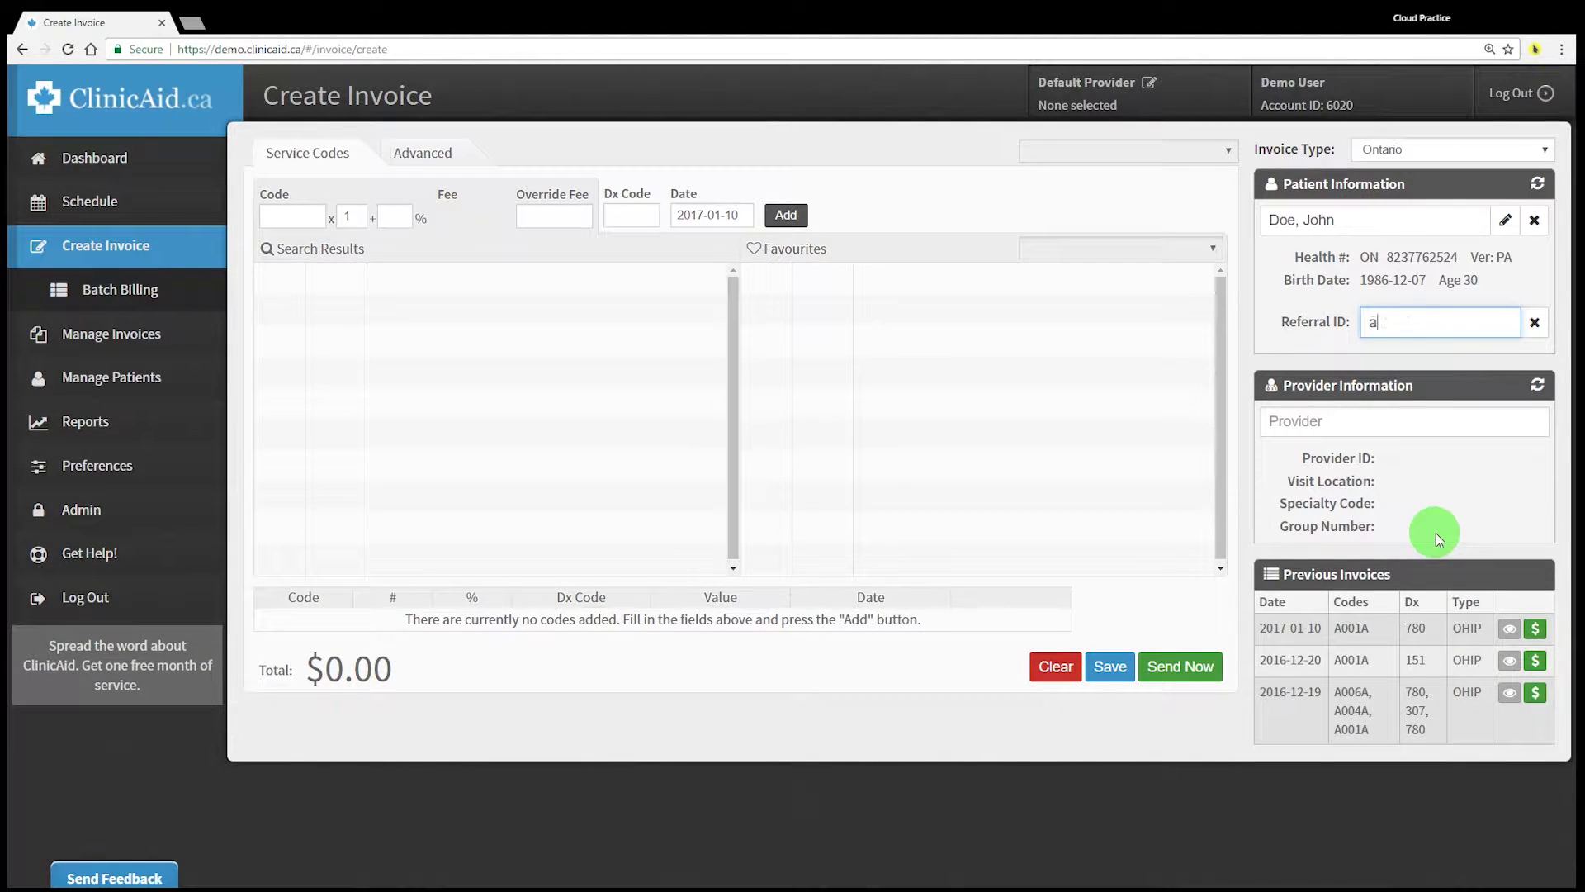
type("ad")
scroll(1487, 355, "down", 3)
scroll(1486, 355, "up", 3)
key("BackSpace")
key("BackSpace")
type("123456")
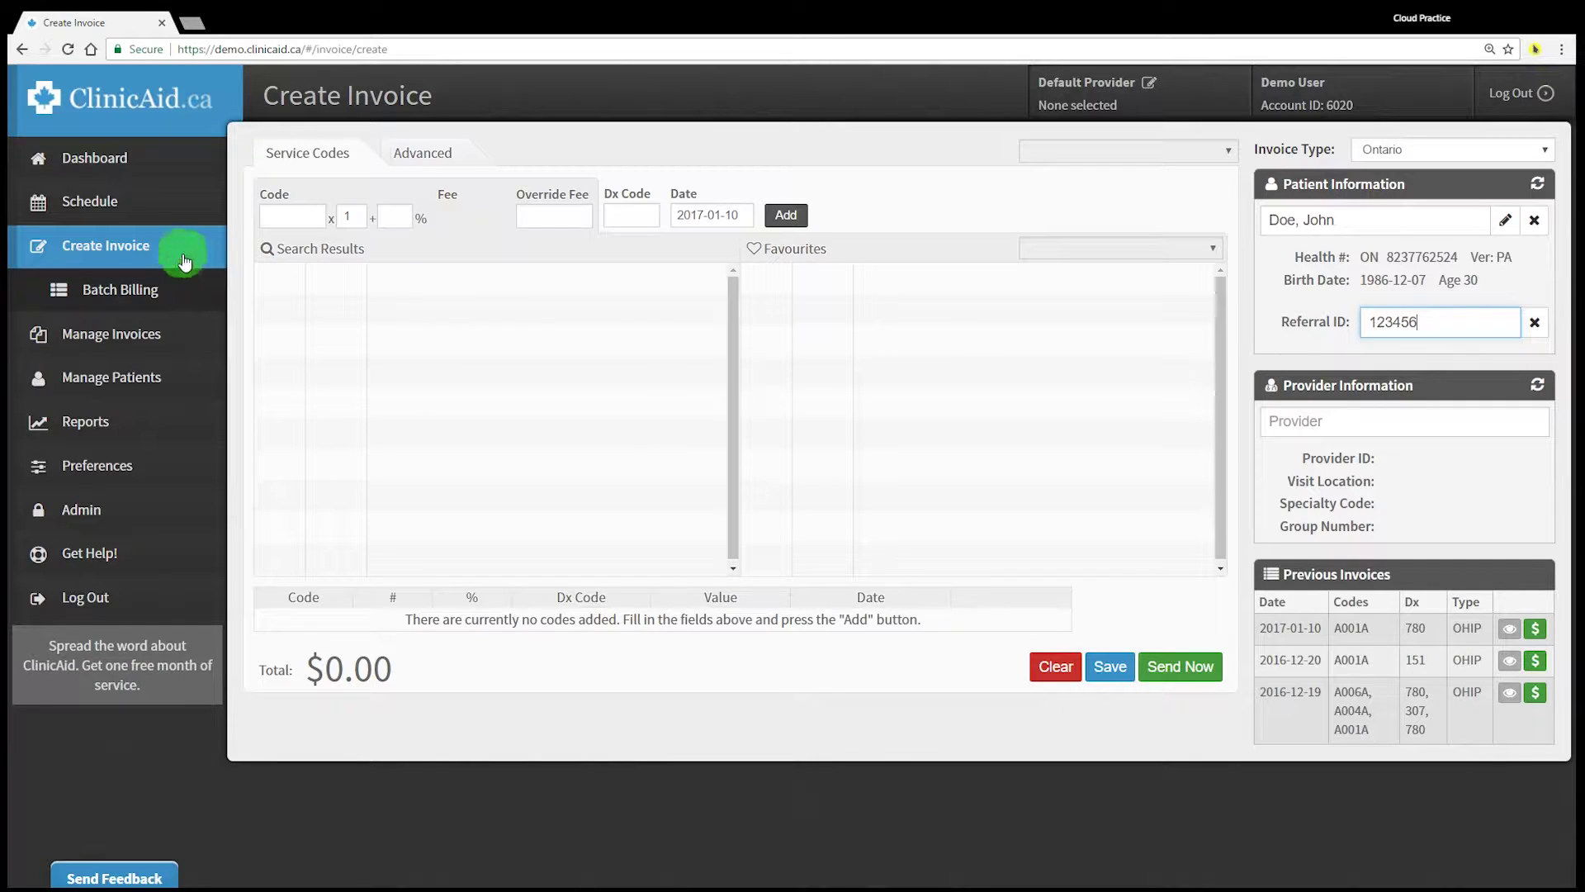
Open a blank Add Referral Provider form under Admin > Referral Providers.
left_click(171, 521)
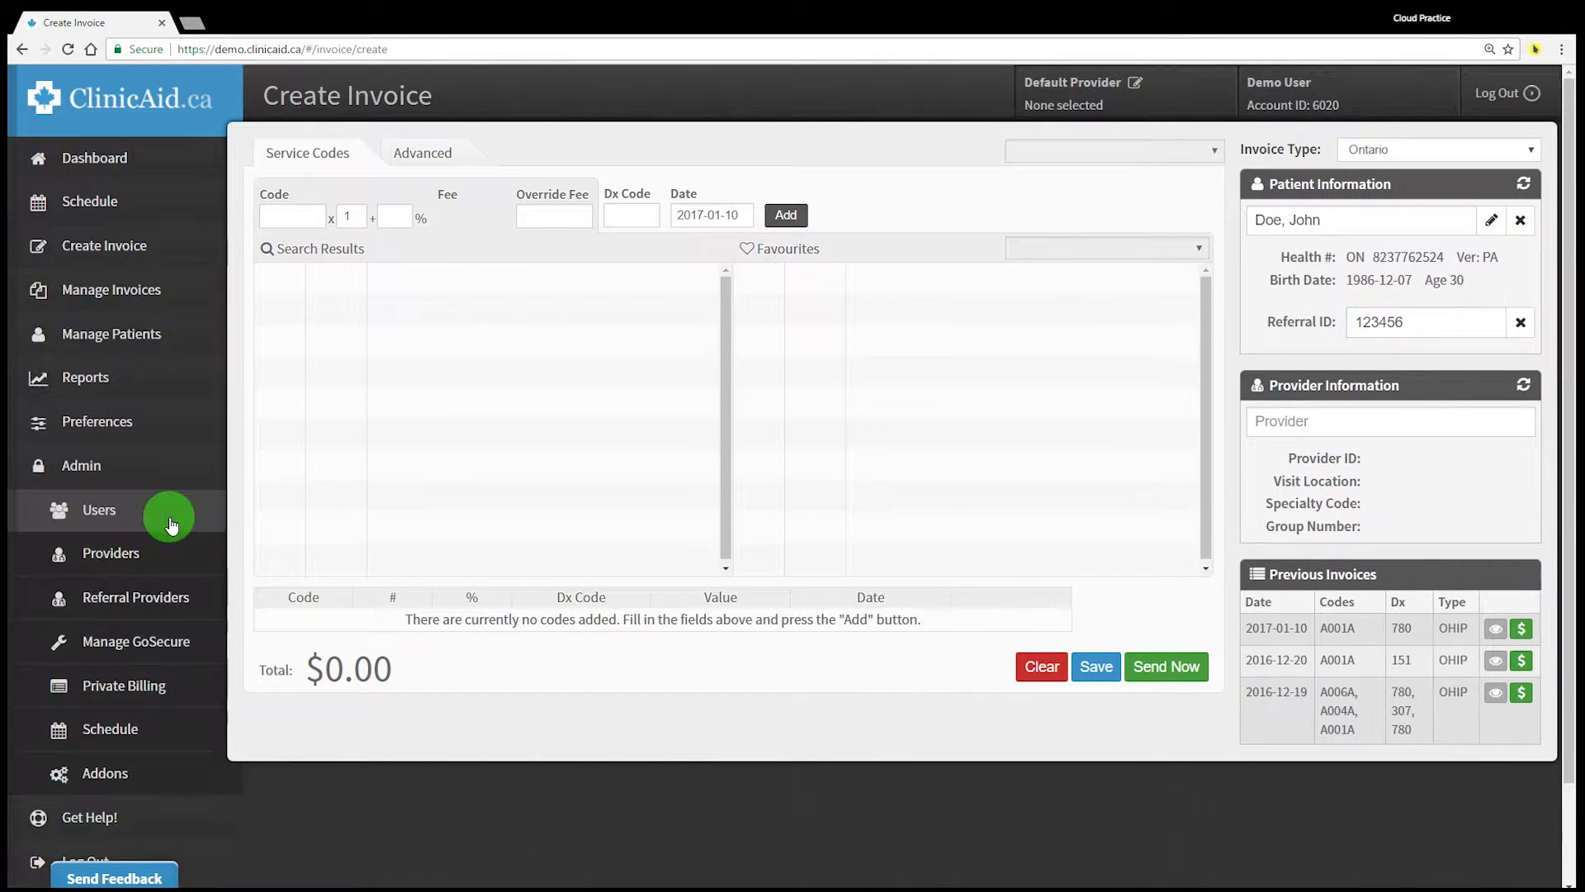
left_click(171, 587)
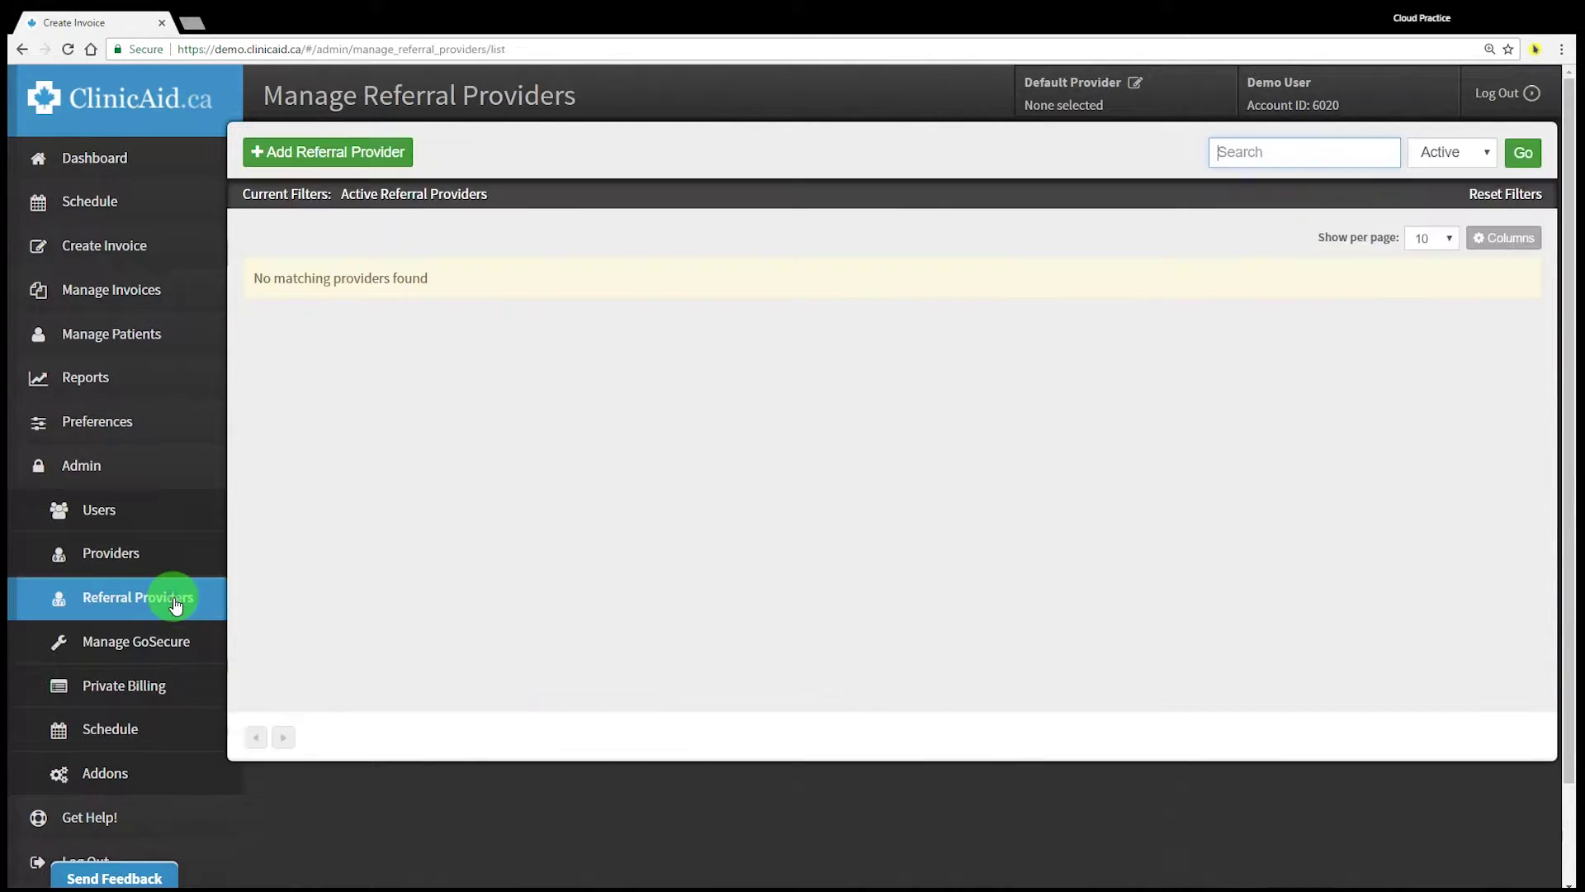
left_click(356, 163)
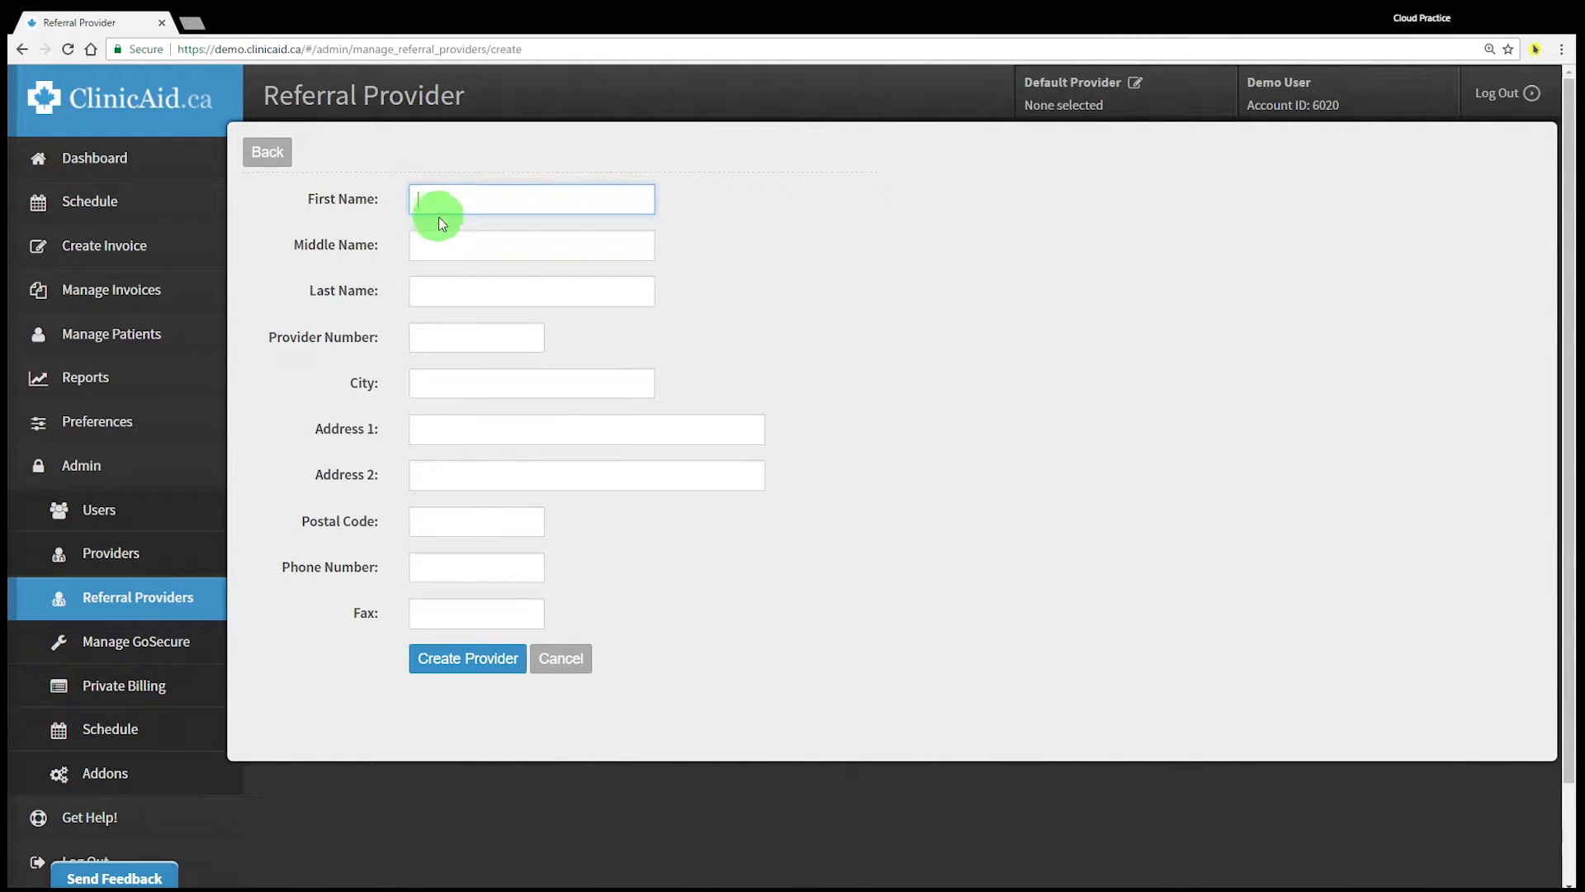
On a new invoice, attach the suggested demo patient and the suggested billing provider.
left_click(137, 248)
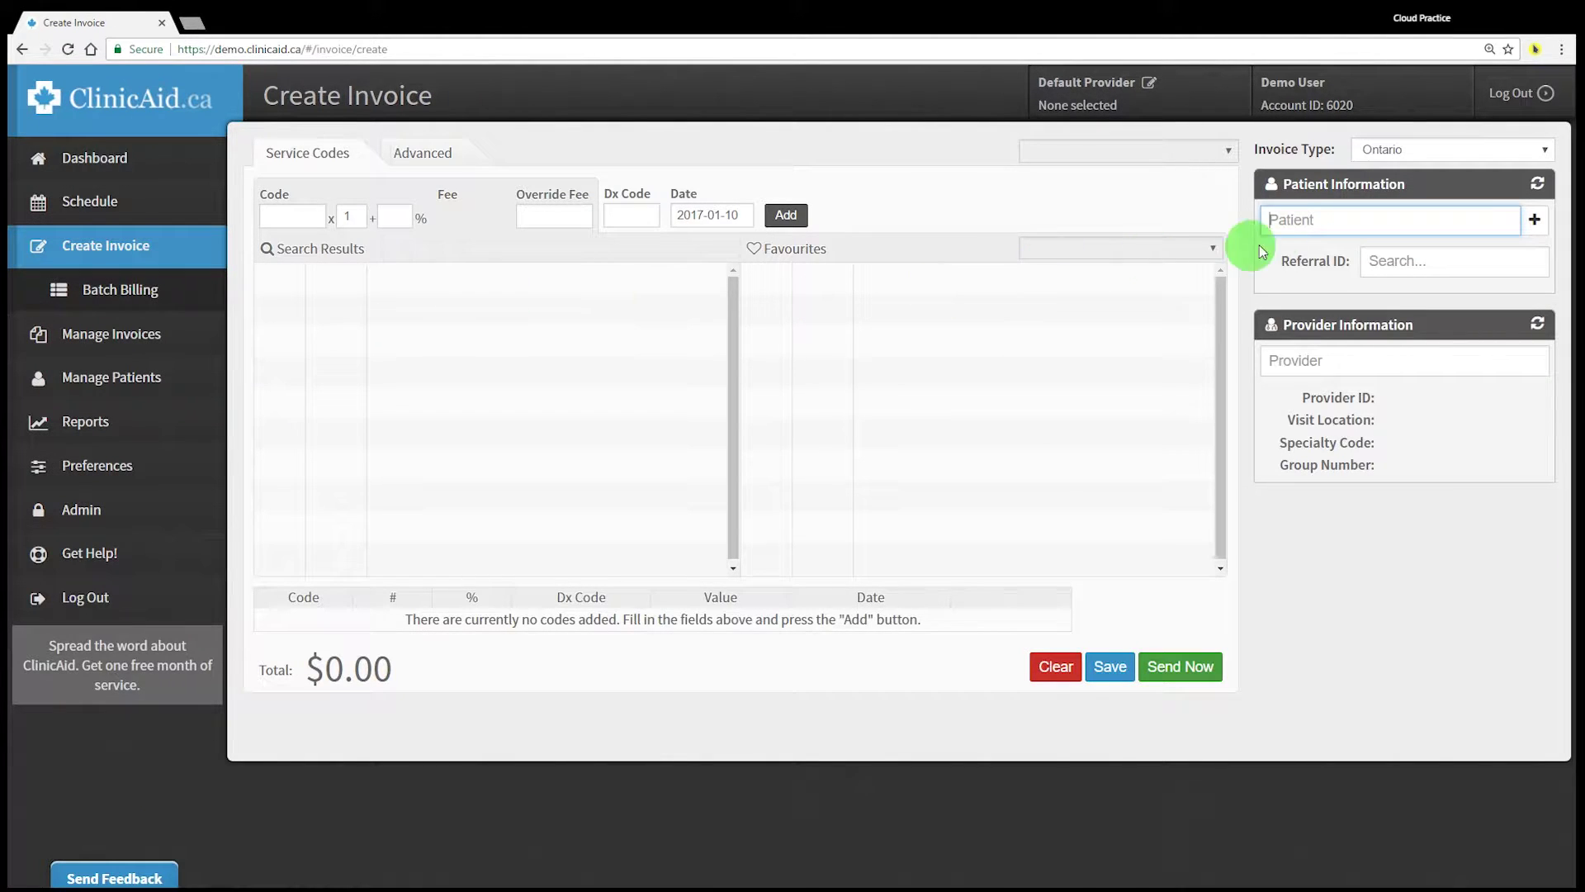
type("joh")
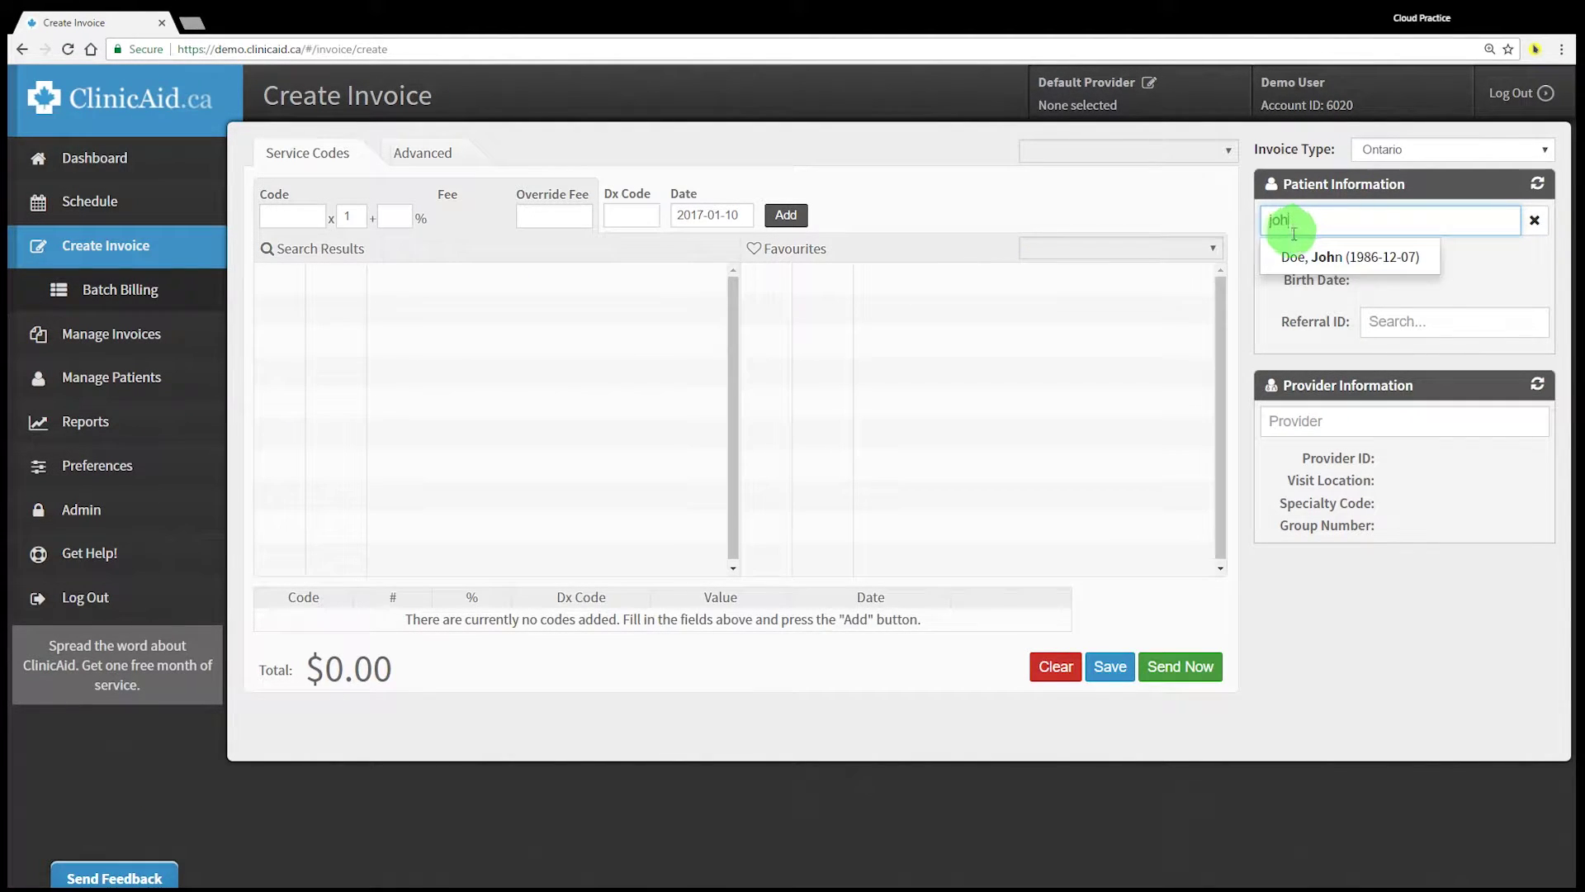
left_click(1305, 257)
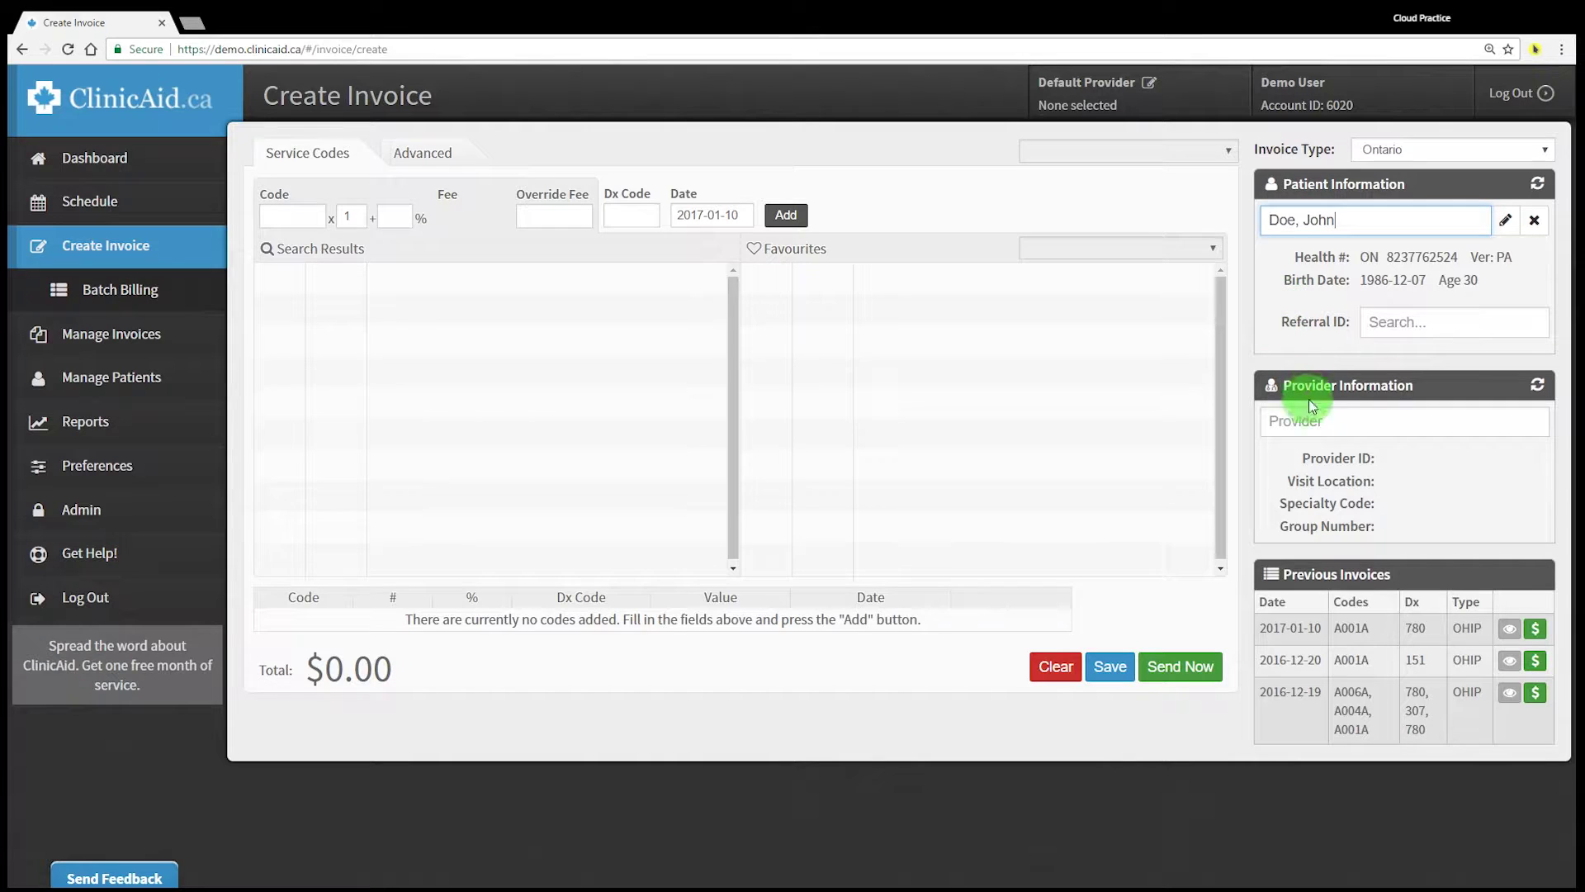
left_click(1298, 420)
left_click(1313, 456)
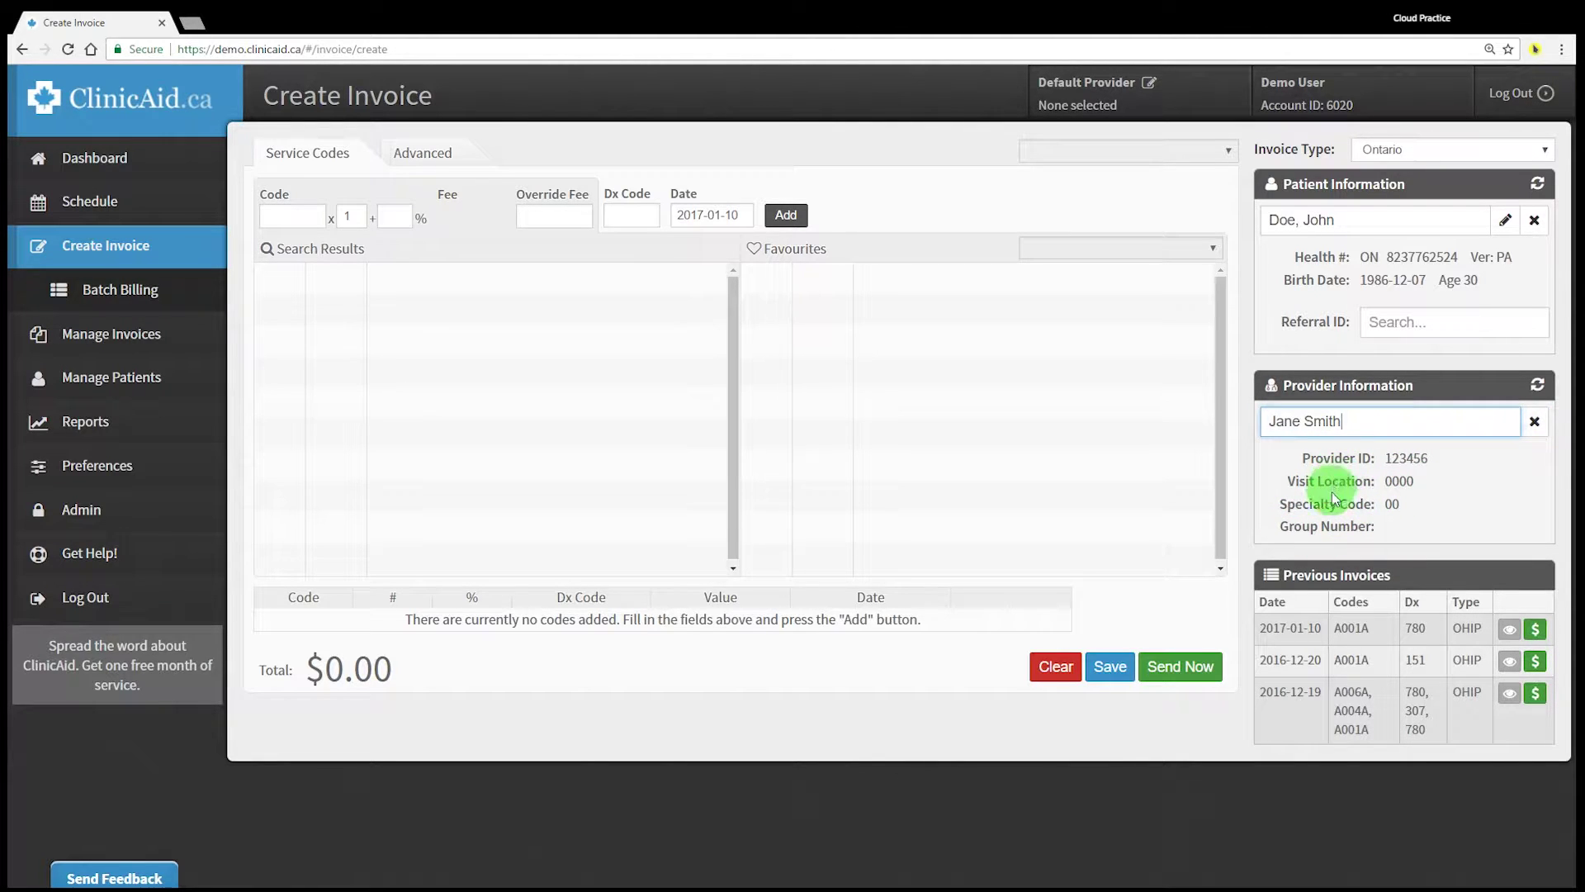
Set the clinic's only listed provider as the Default Provider and confirm it.
left_click(1055, 86)
left_click_drag(1055, 86, 1160, 101)
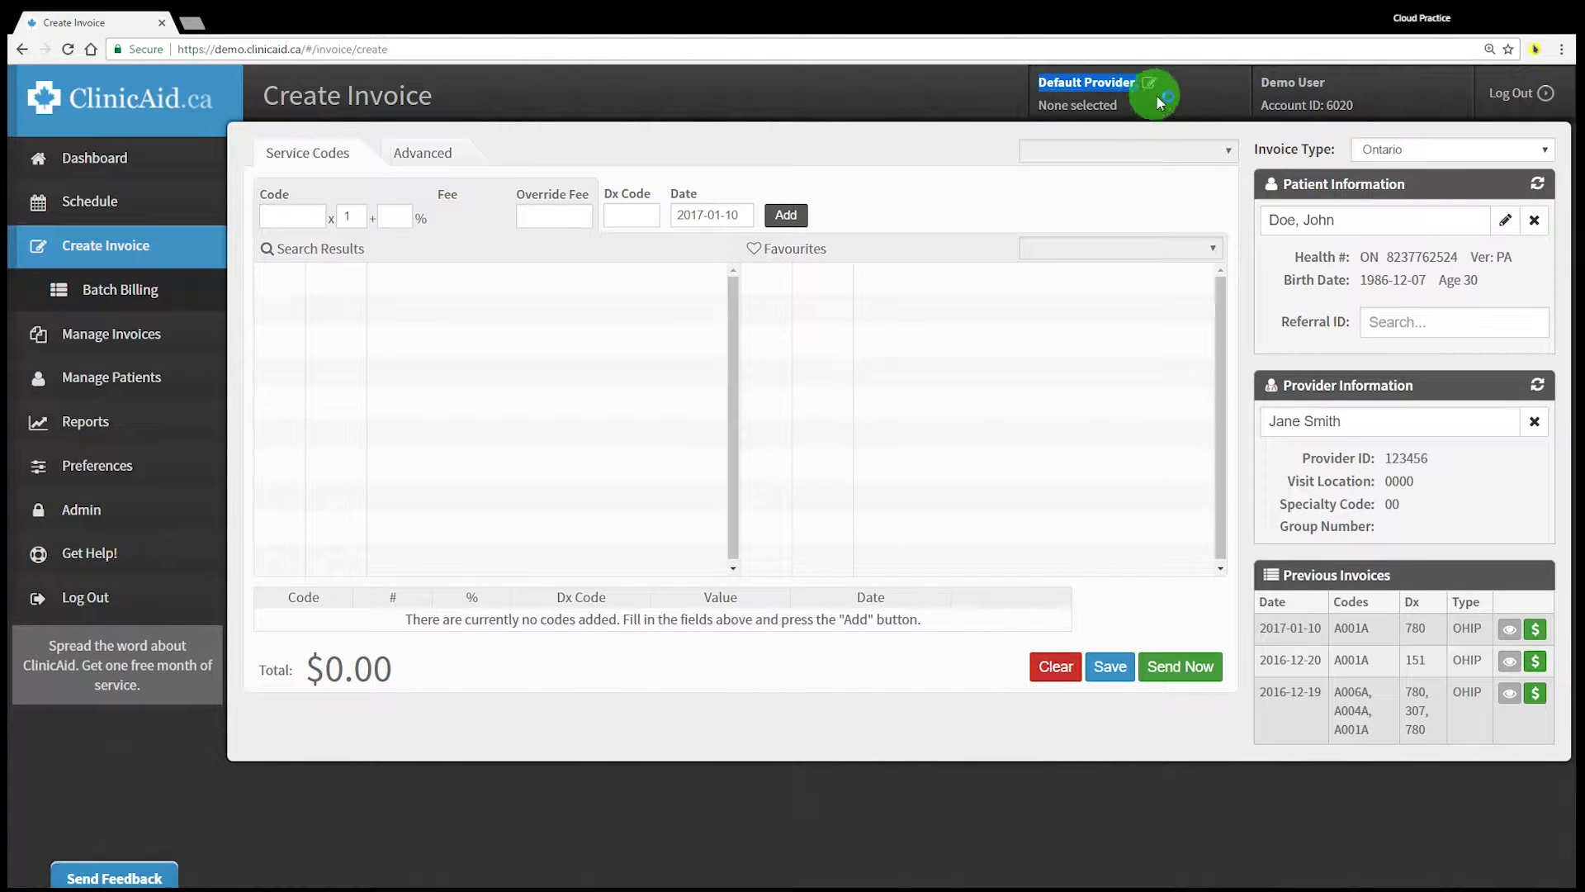
left_click(1150, 83)
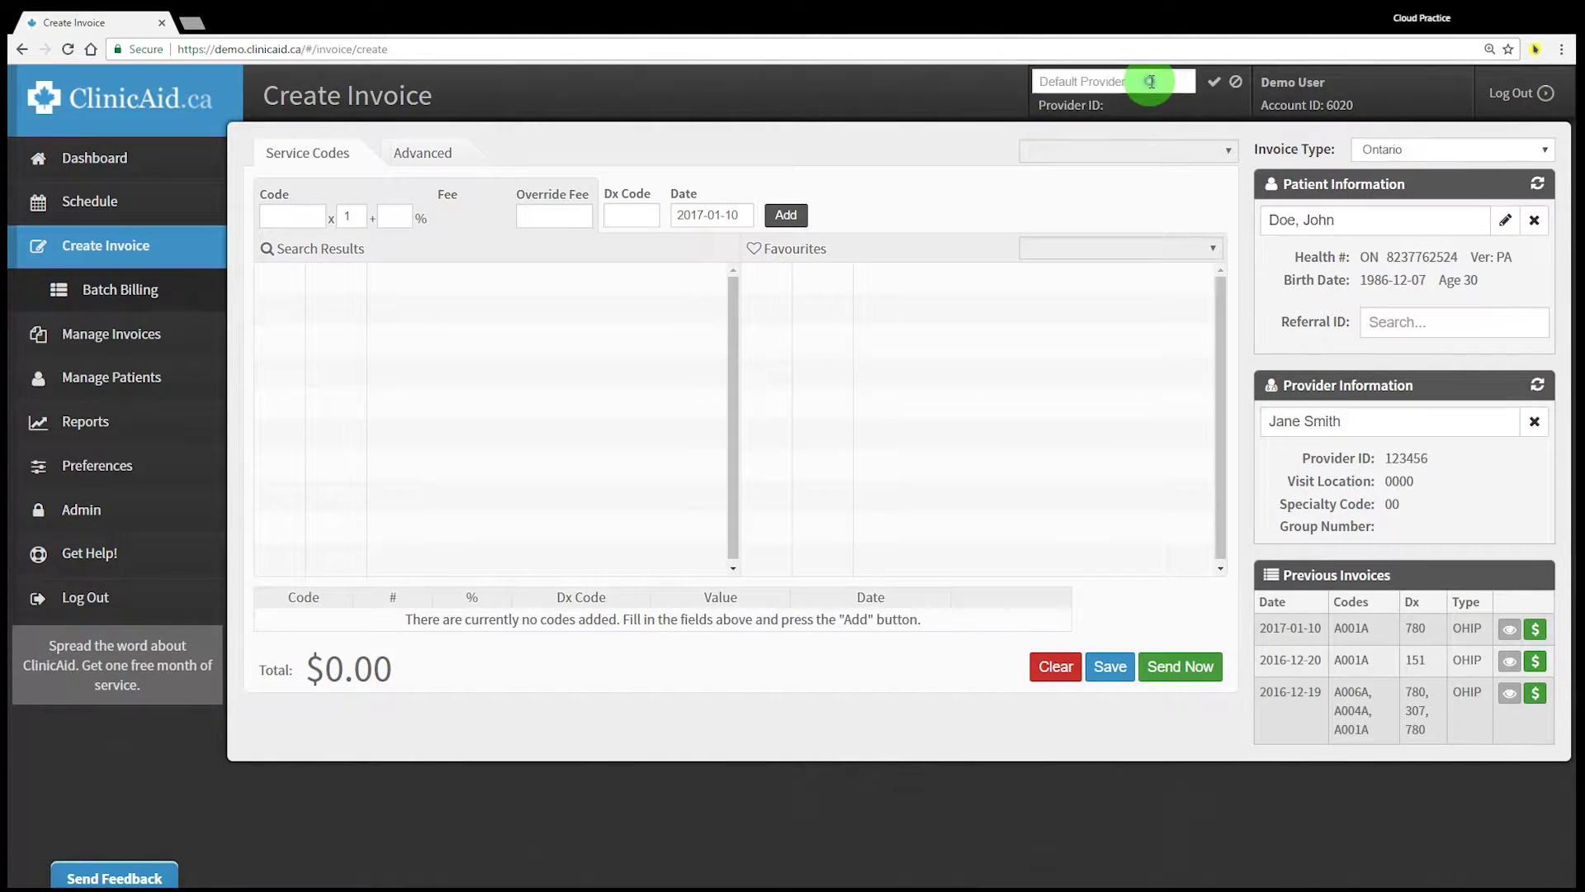
left_click(1120, 79)
left_click(1108, 120)
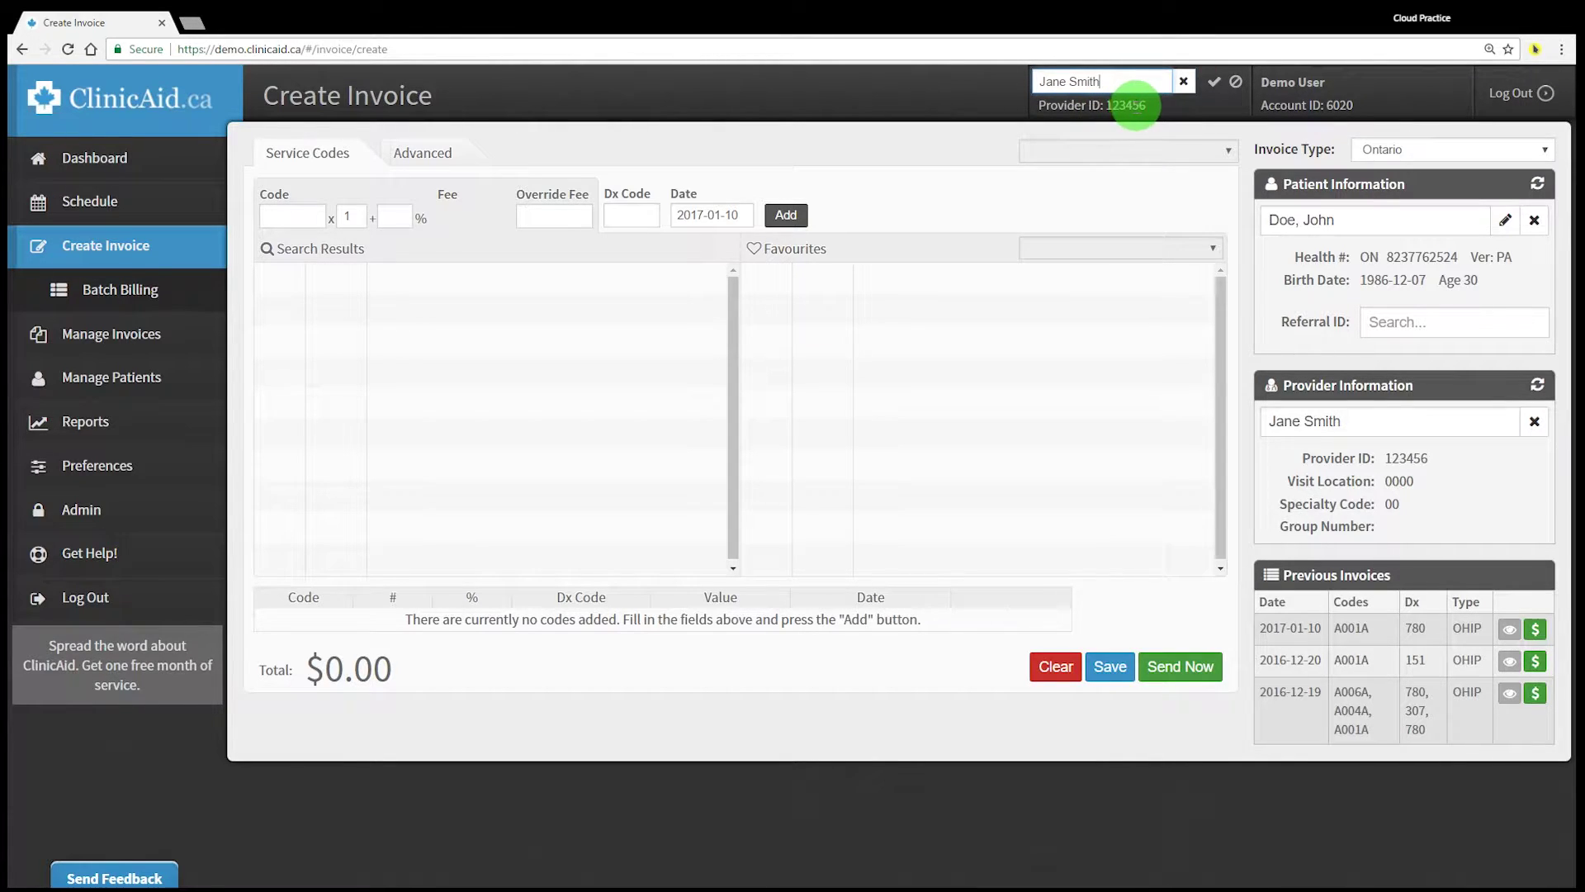
left_click(1217, 87)
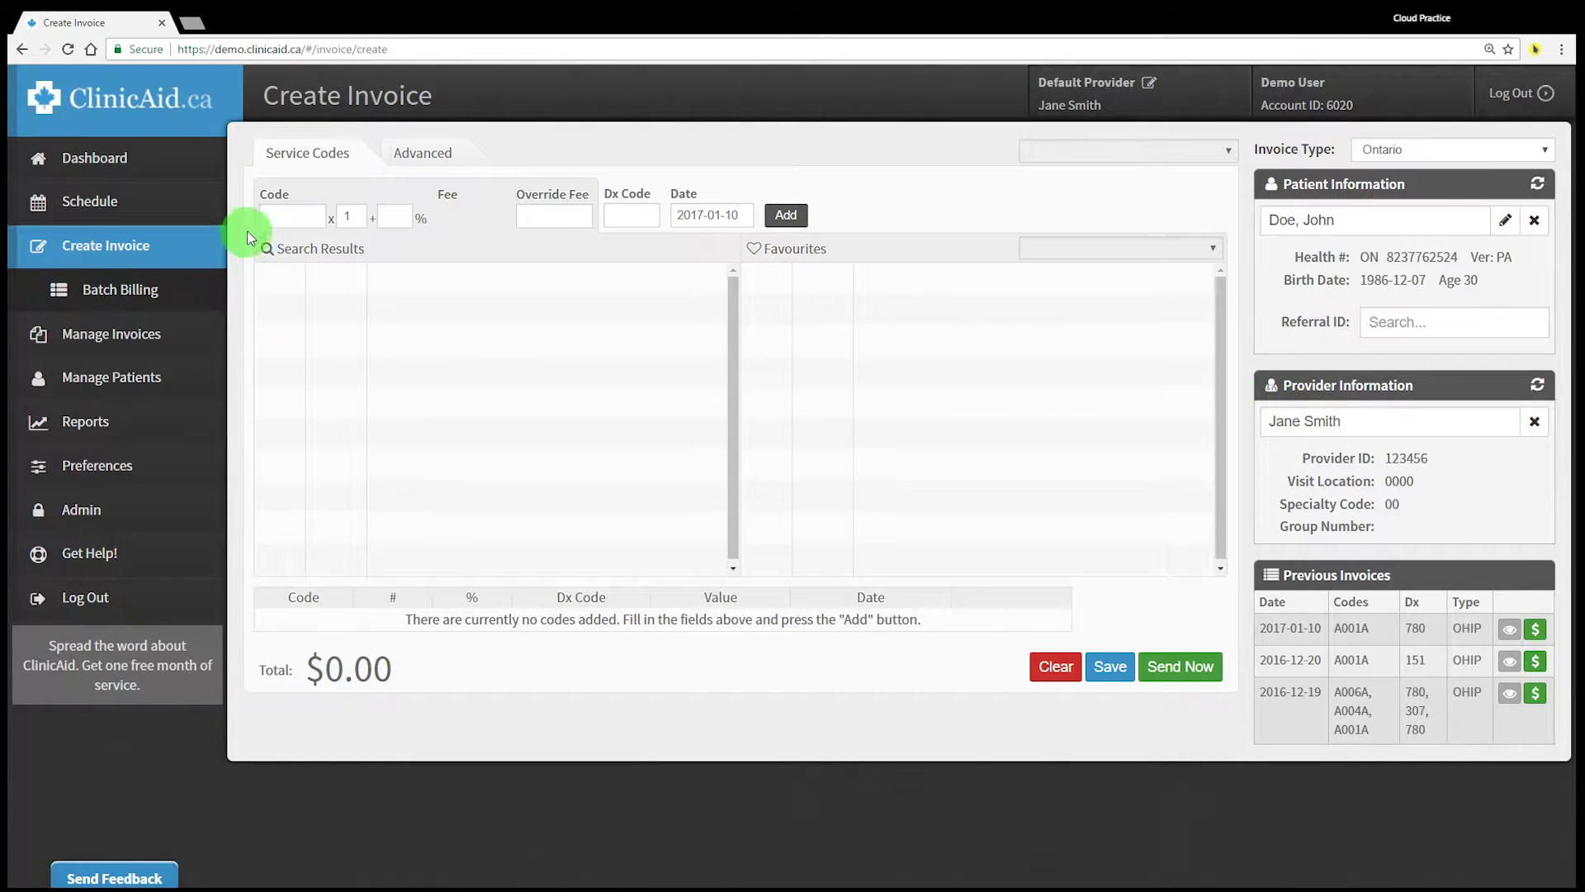
Search service codes for 'minor' and pick A001A Minor assessment - gp at $21.70.
left_click(280, 220)
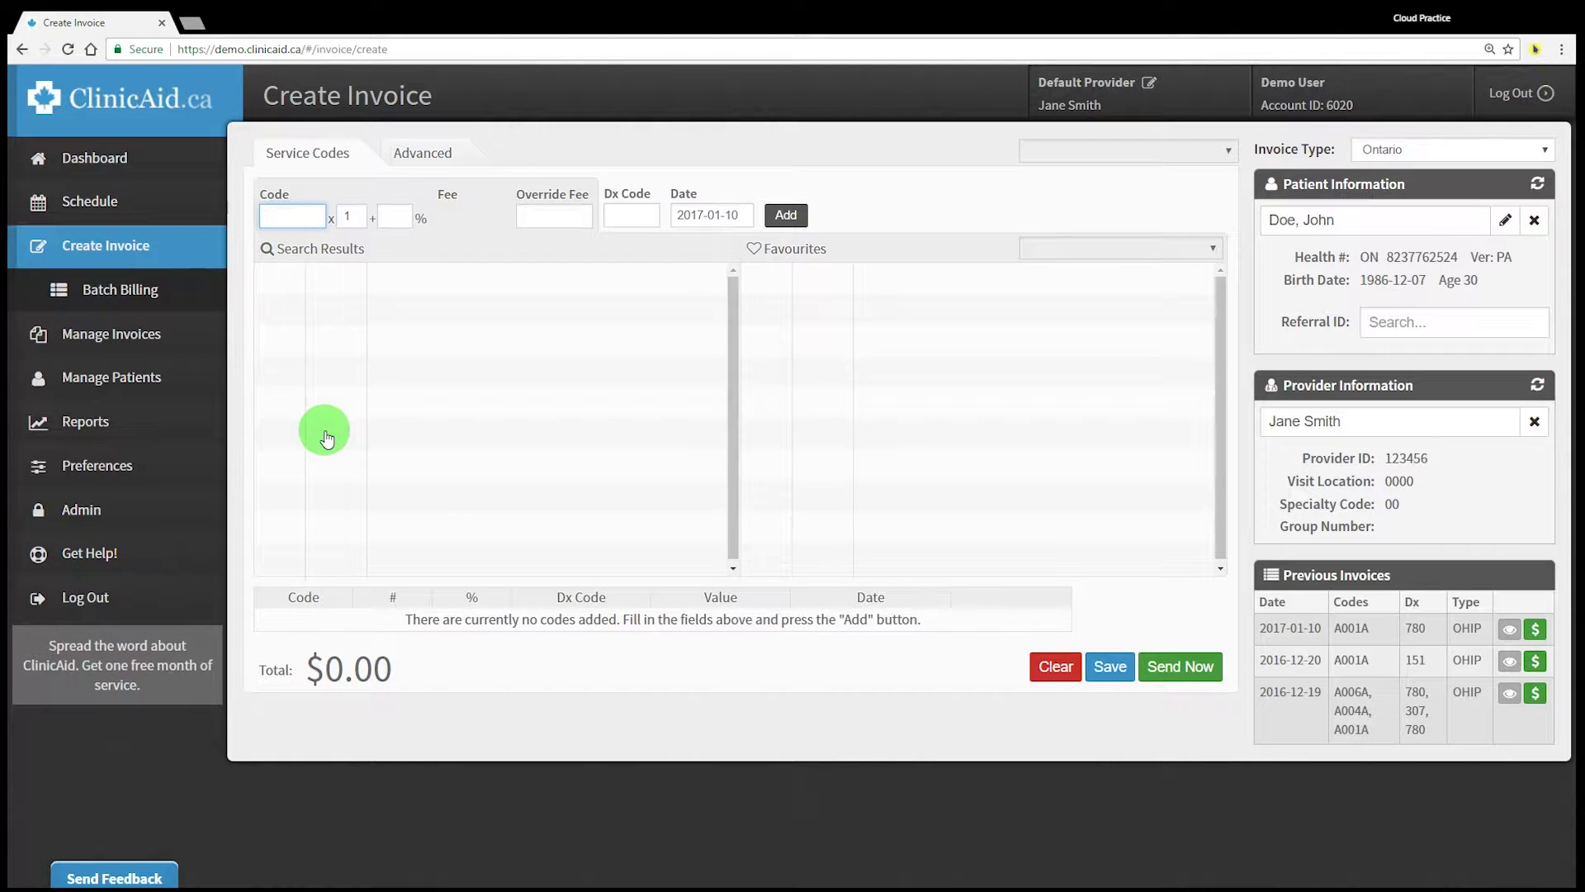
type("minor")
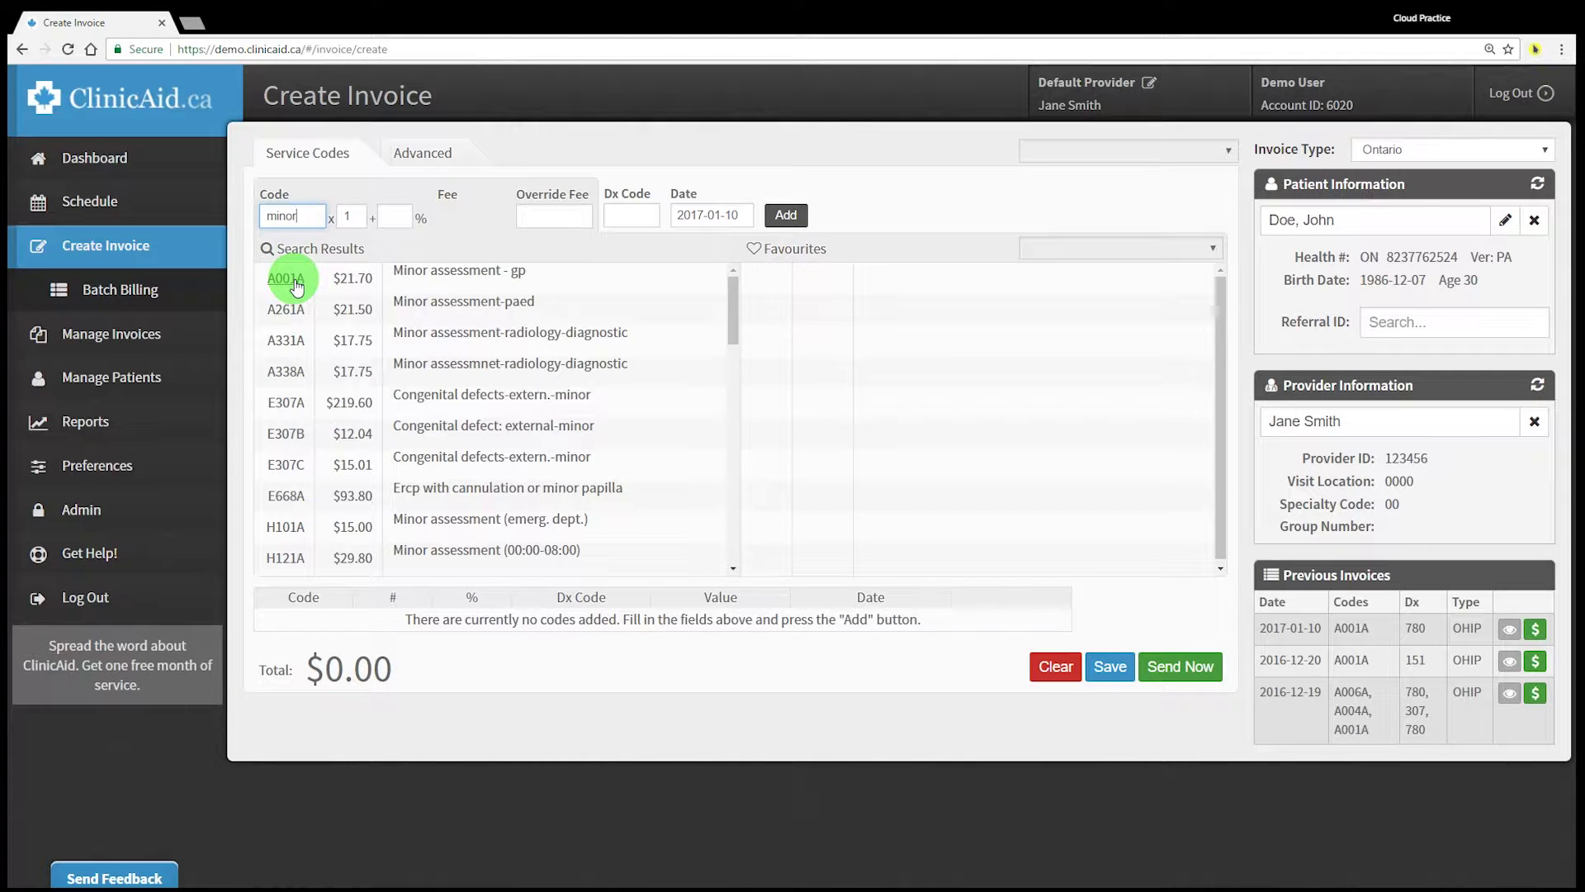
left_click(450, 200)
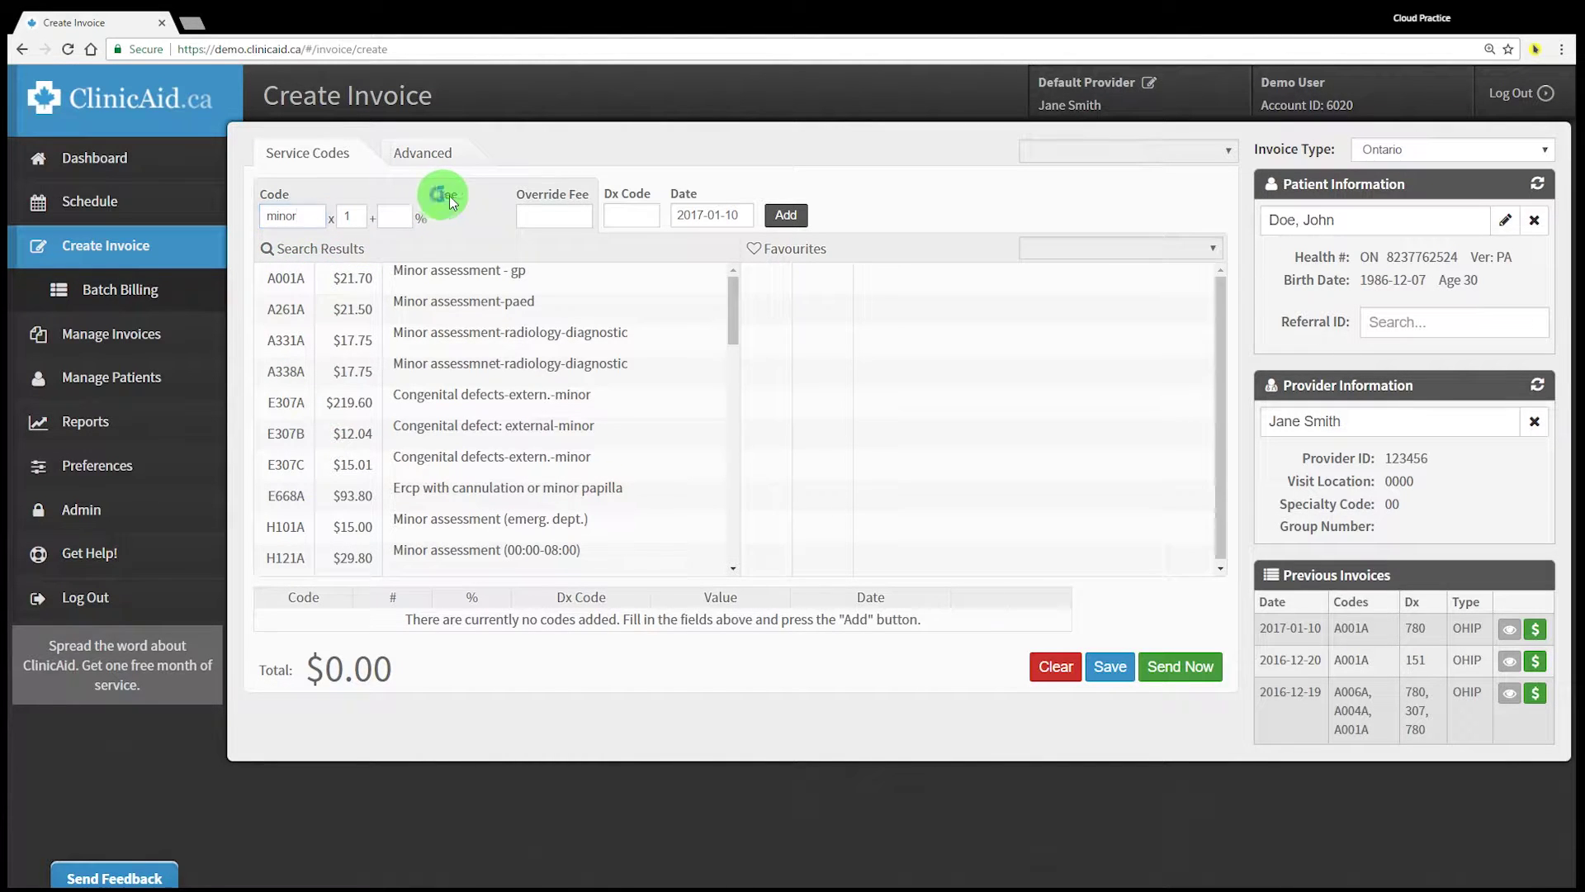
left_click(524, 215)
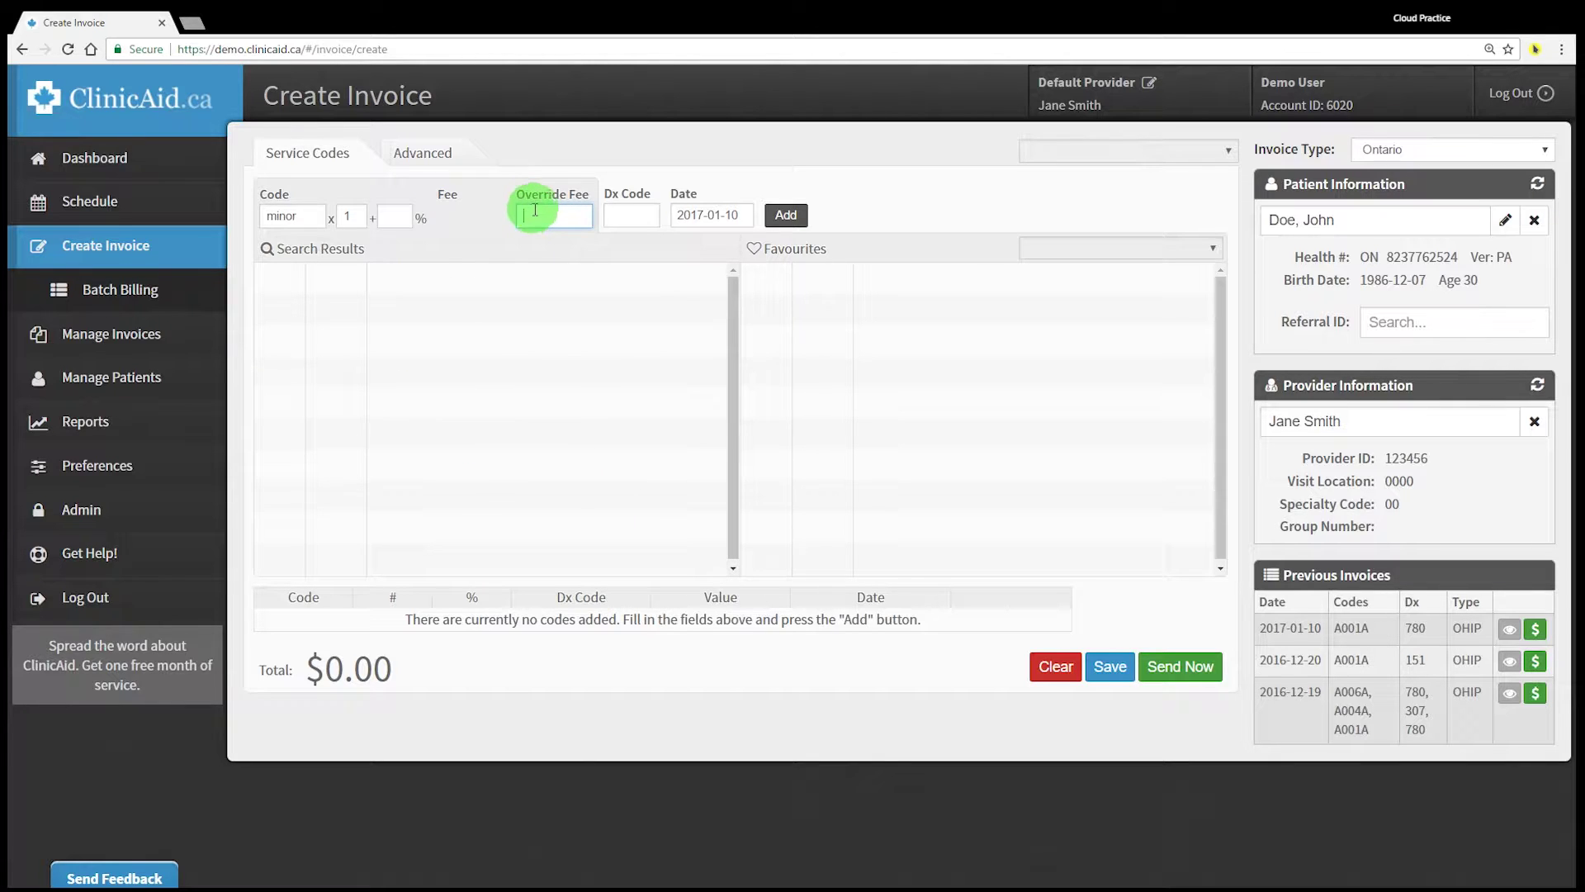
left_click(291, 222)
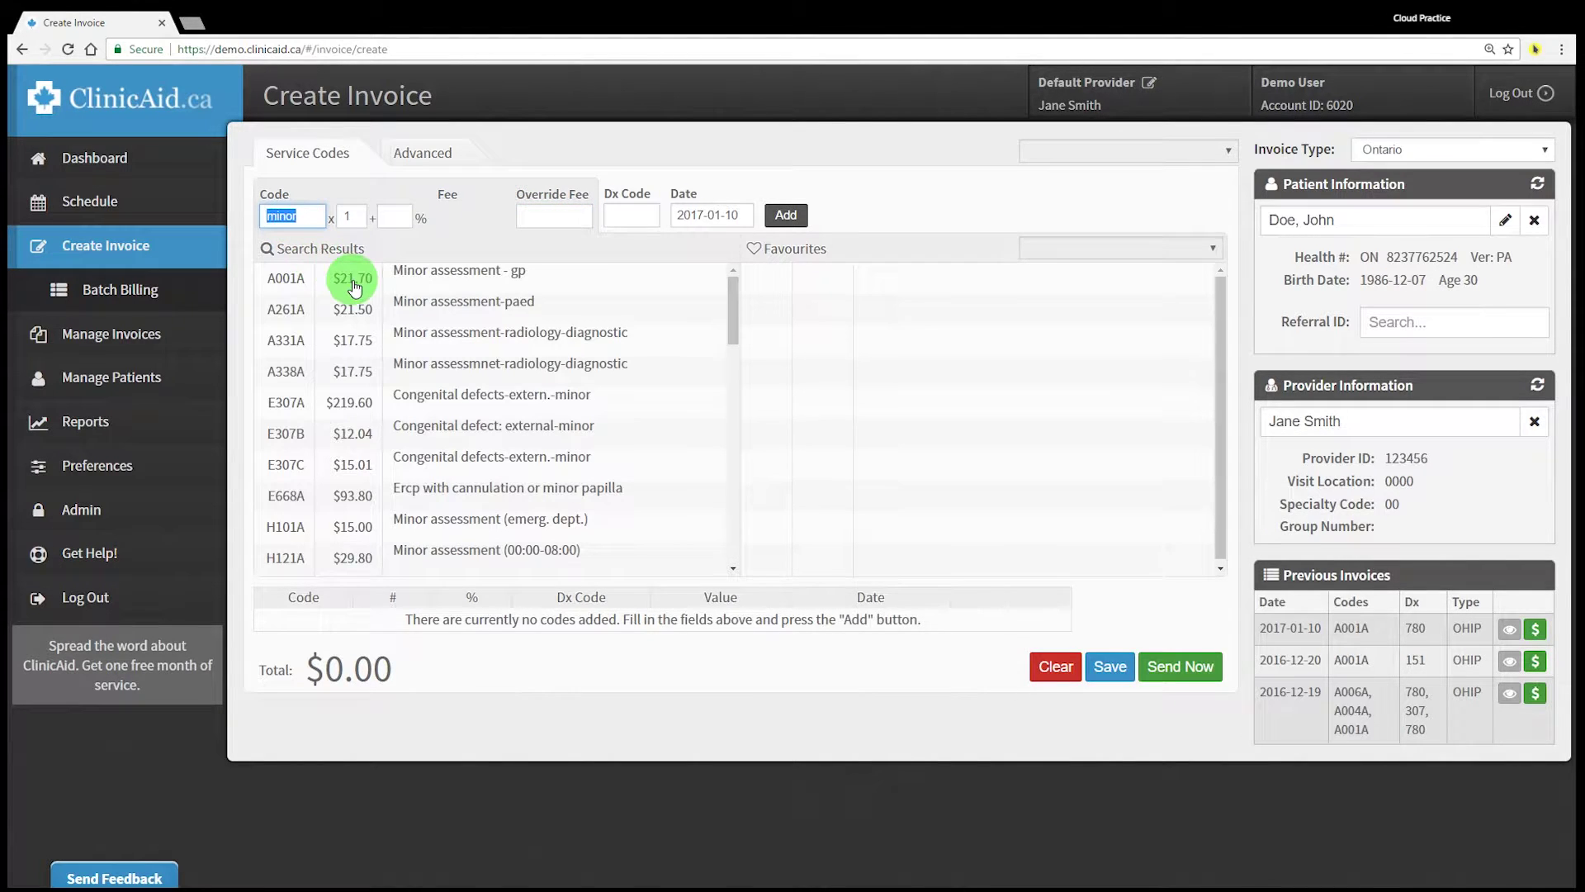
left_click(287, 279)
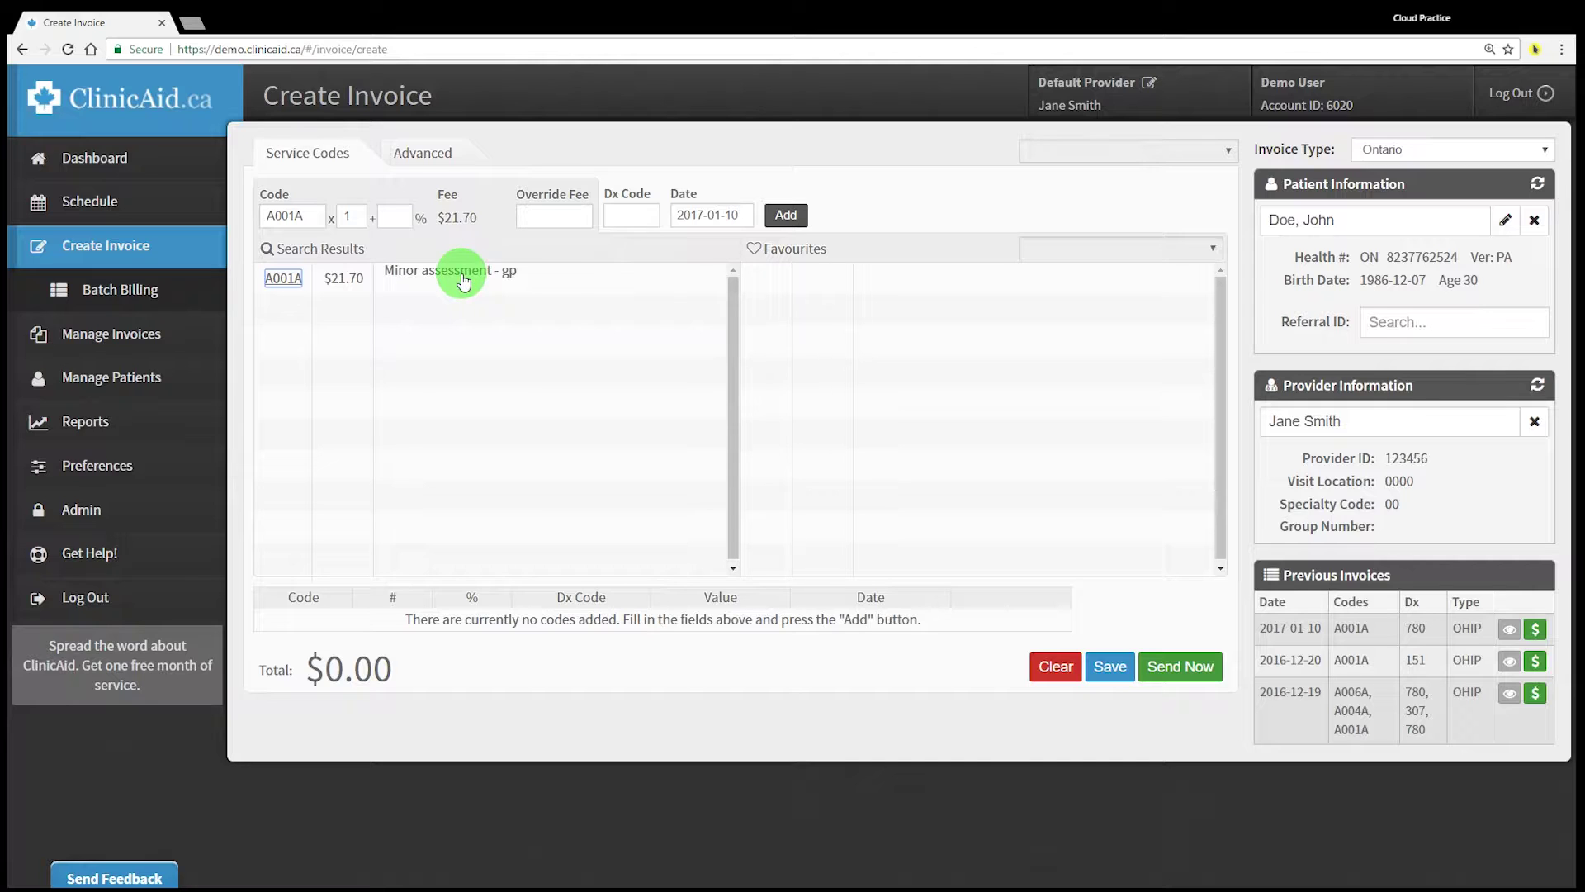
Add the A001A line with Dx code 780 (found via 'head') dated 2017-01-09.
left_click(619, 213)
double_click(817, 251)
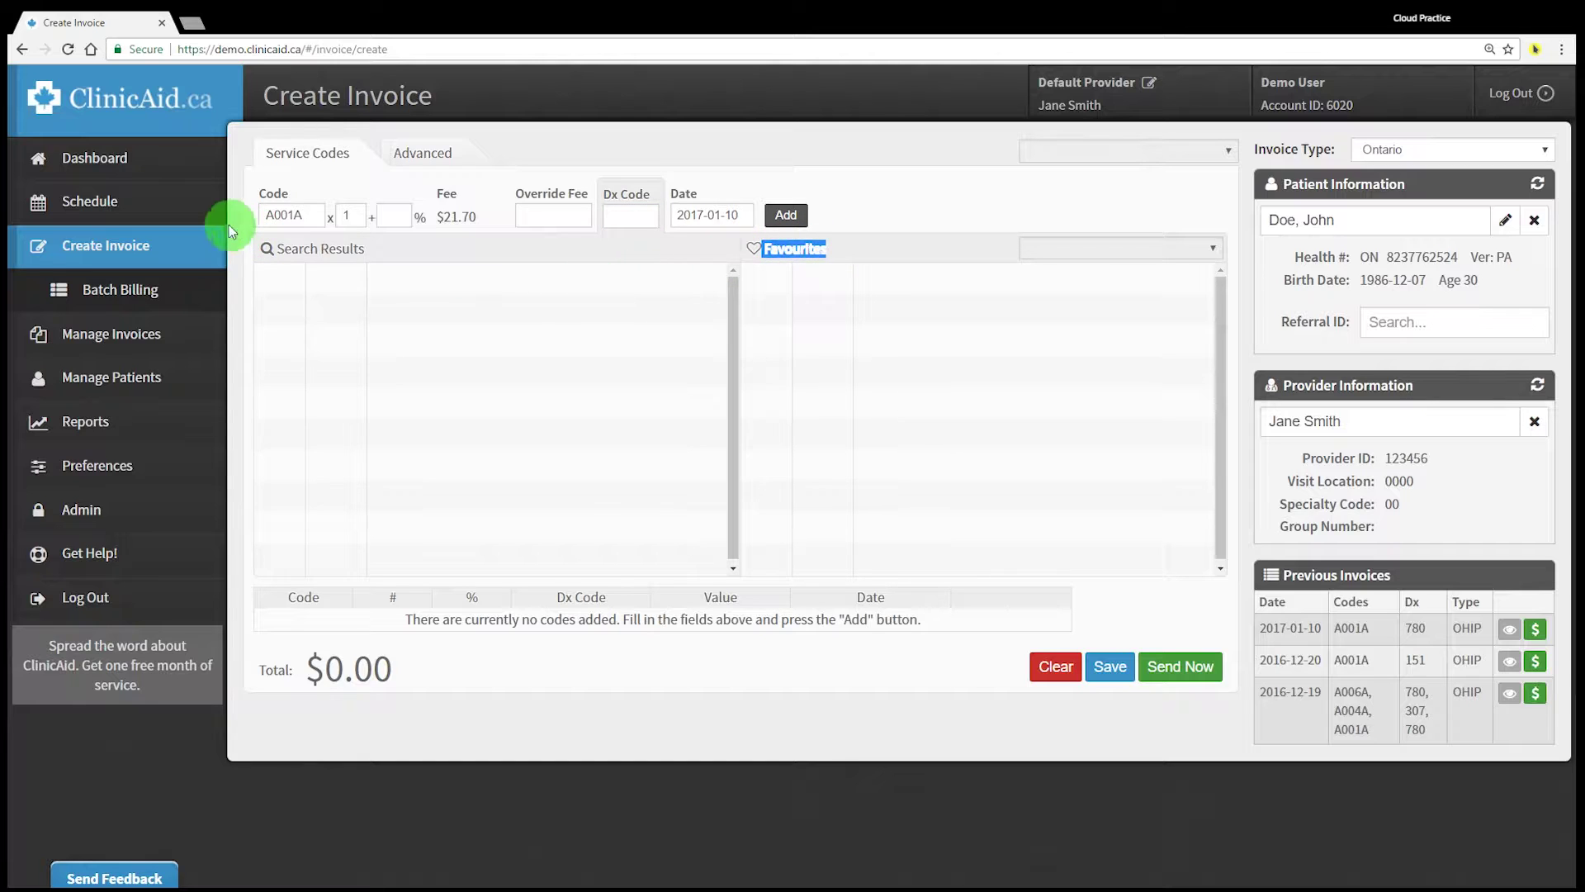
mouse_move(177, 465)
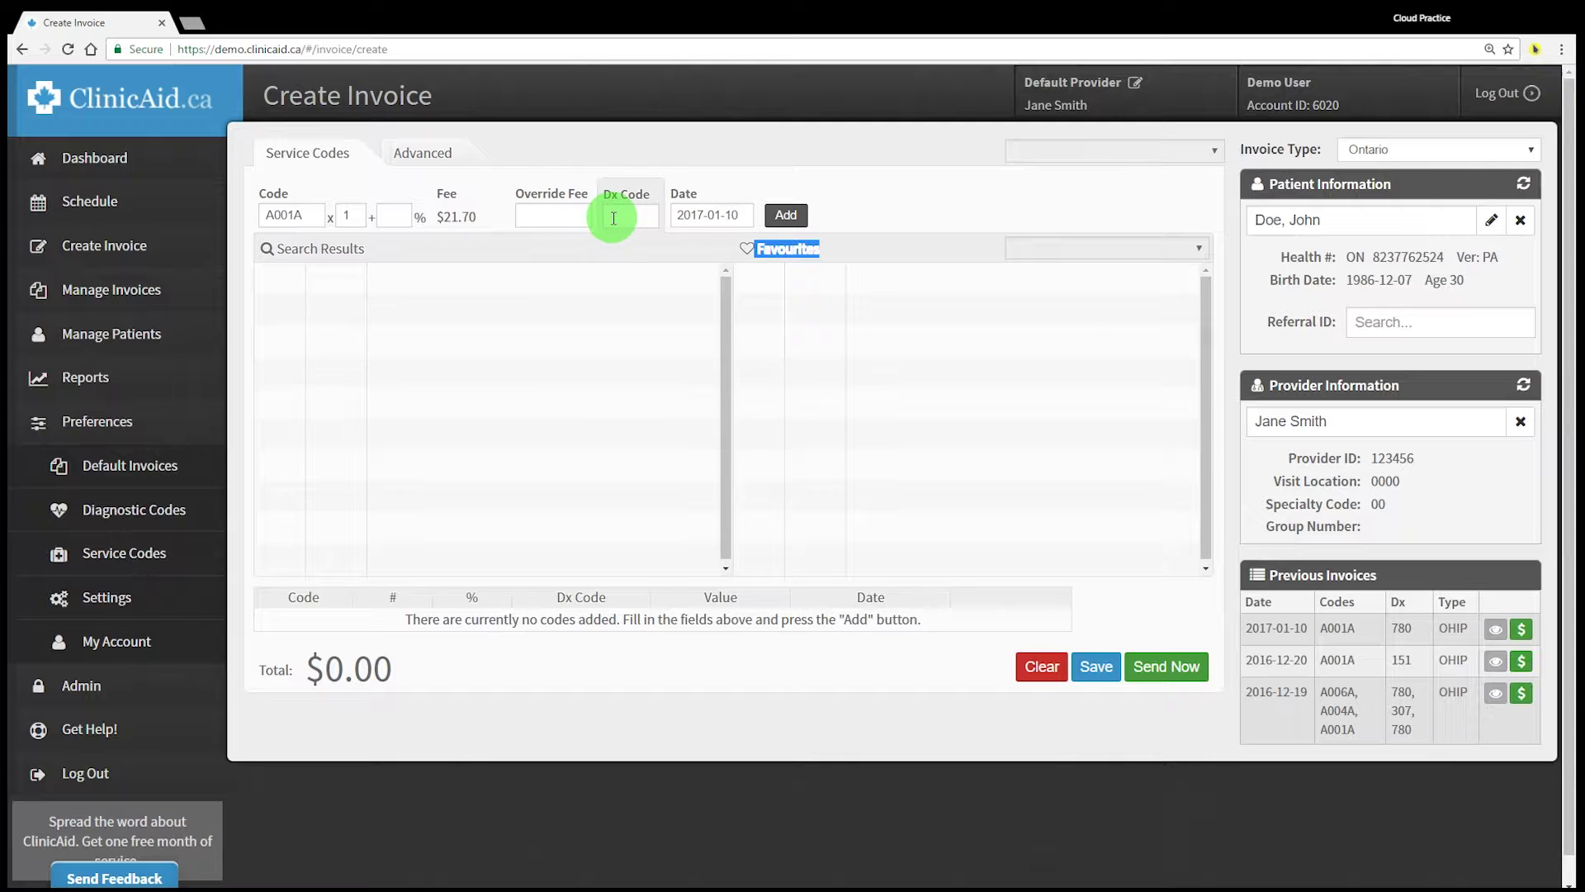
left_click(614, 218)
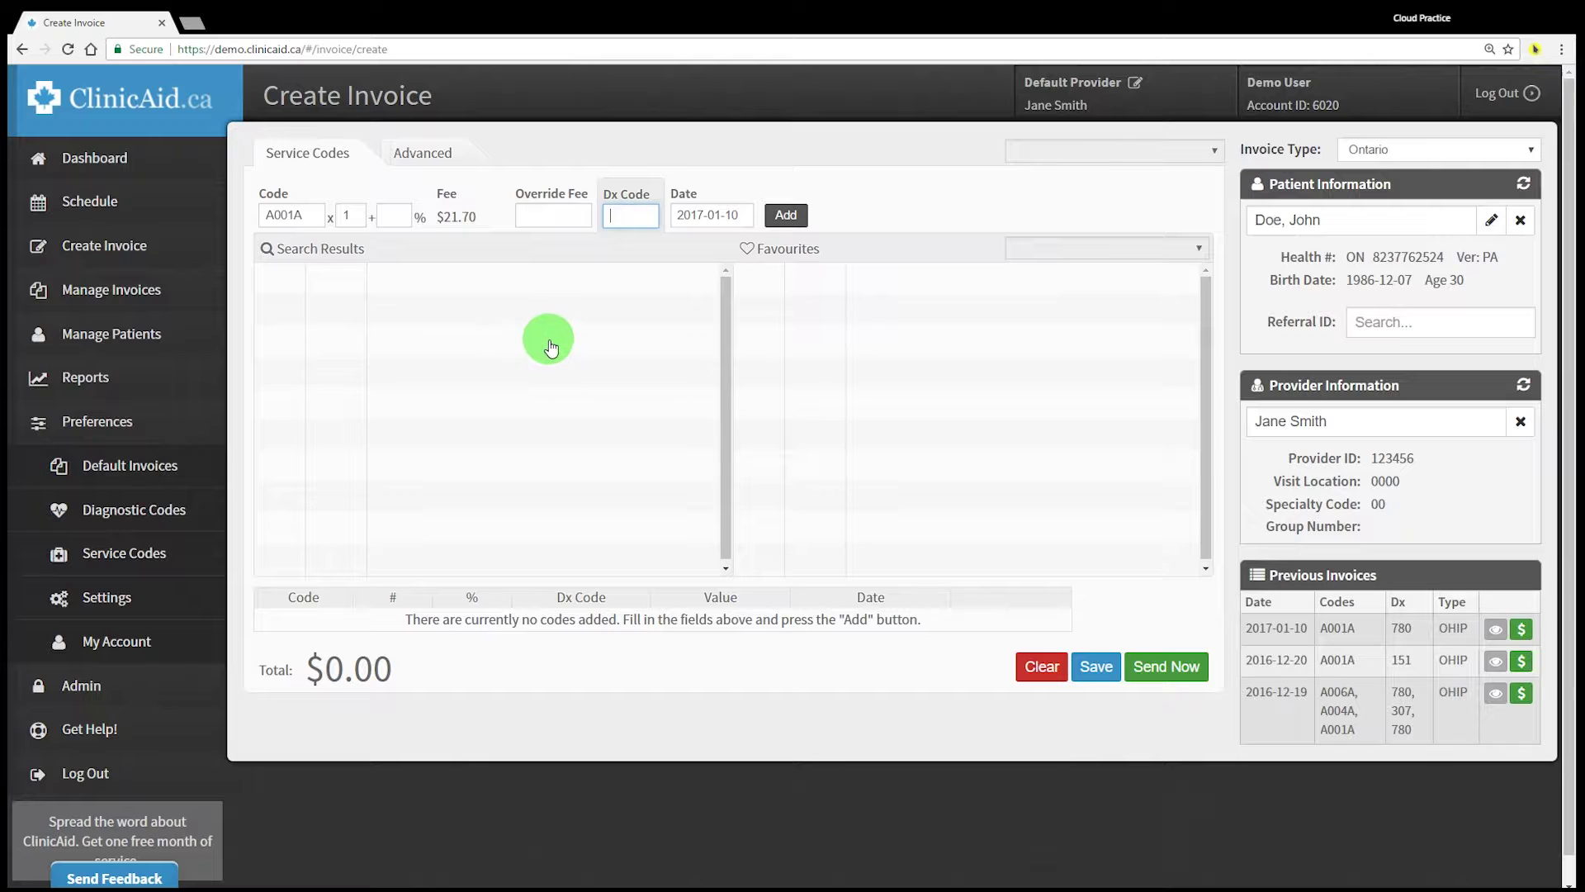
type("head")
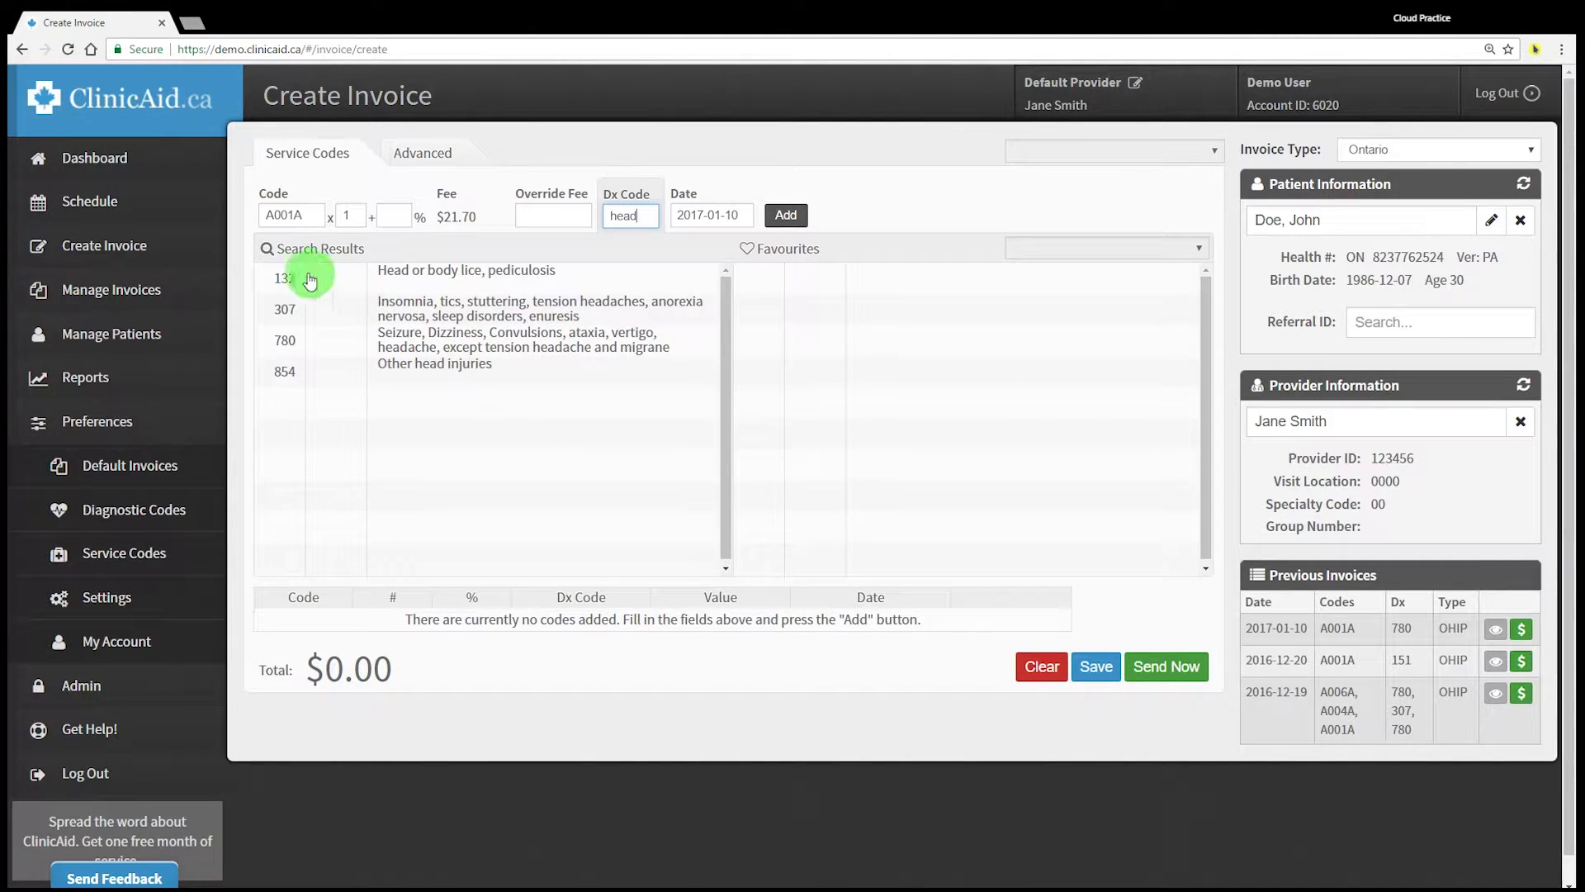
left_click(286, 351)
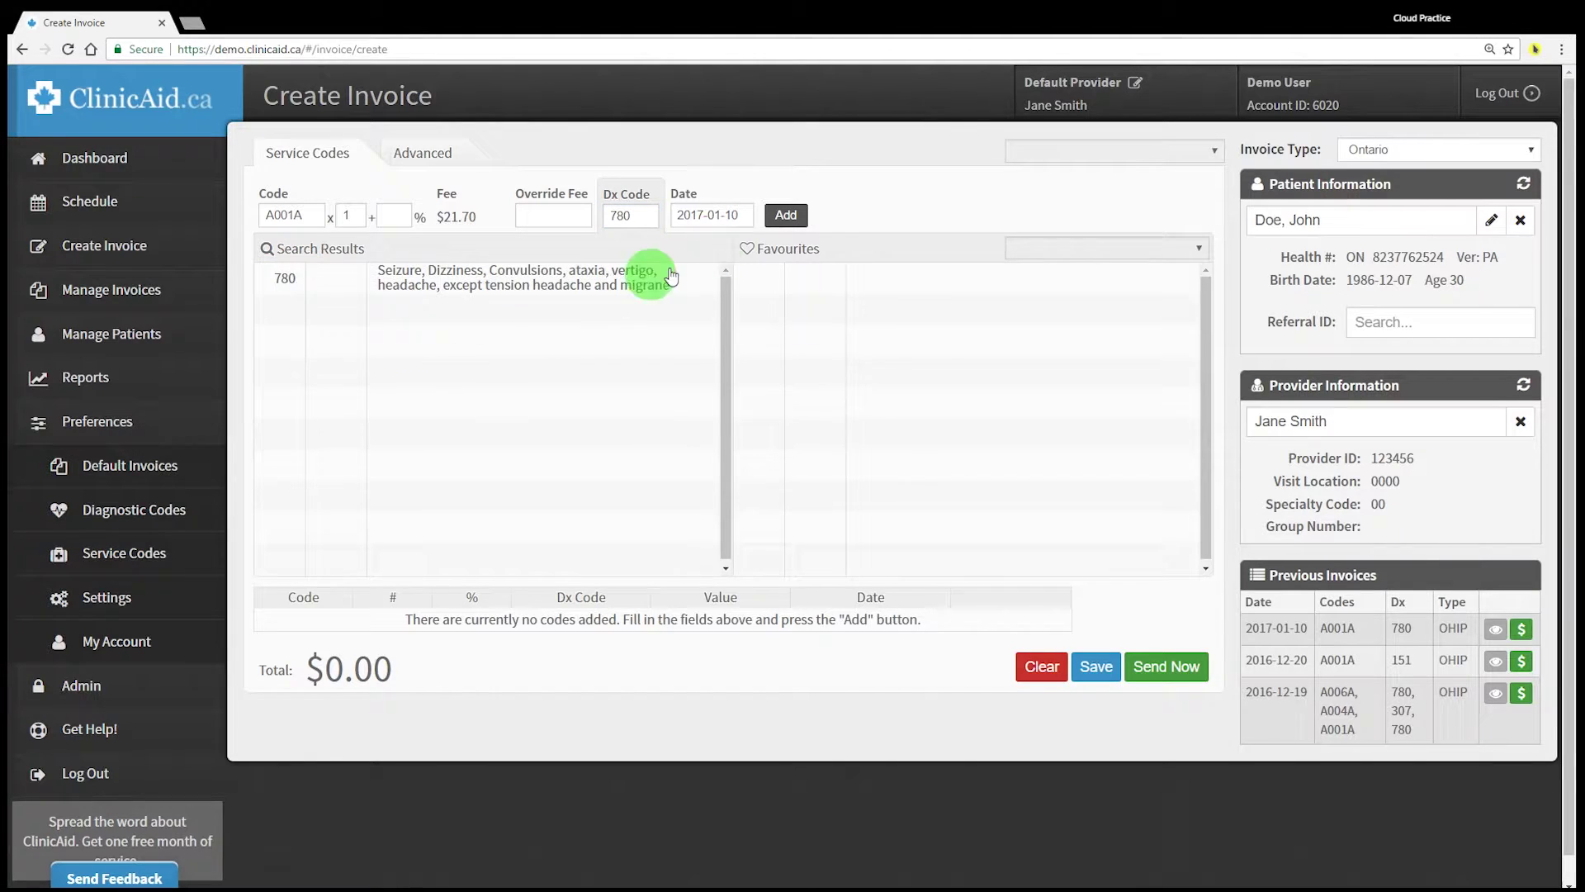
left_click(708, 214)
left_click(715, 364)
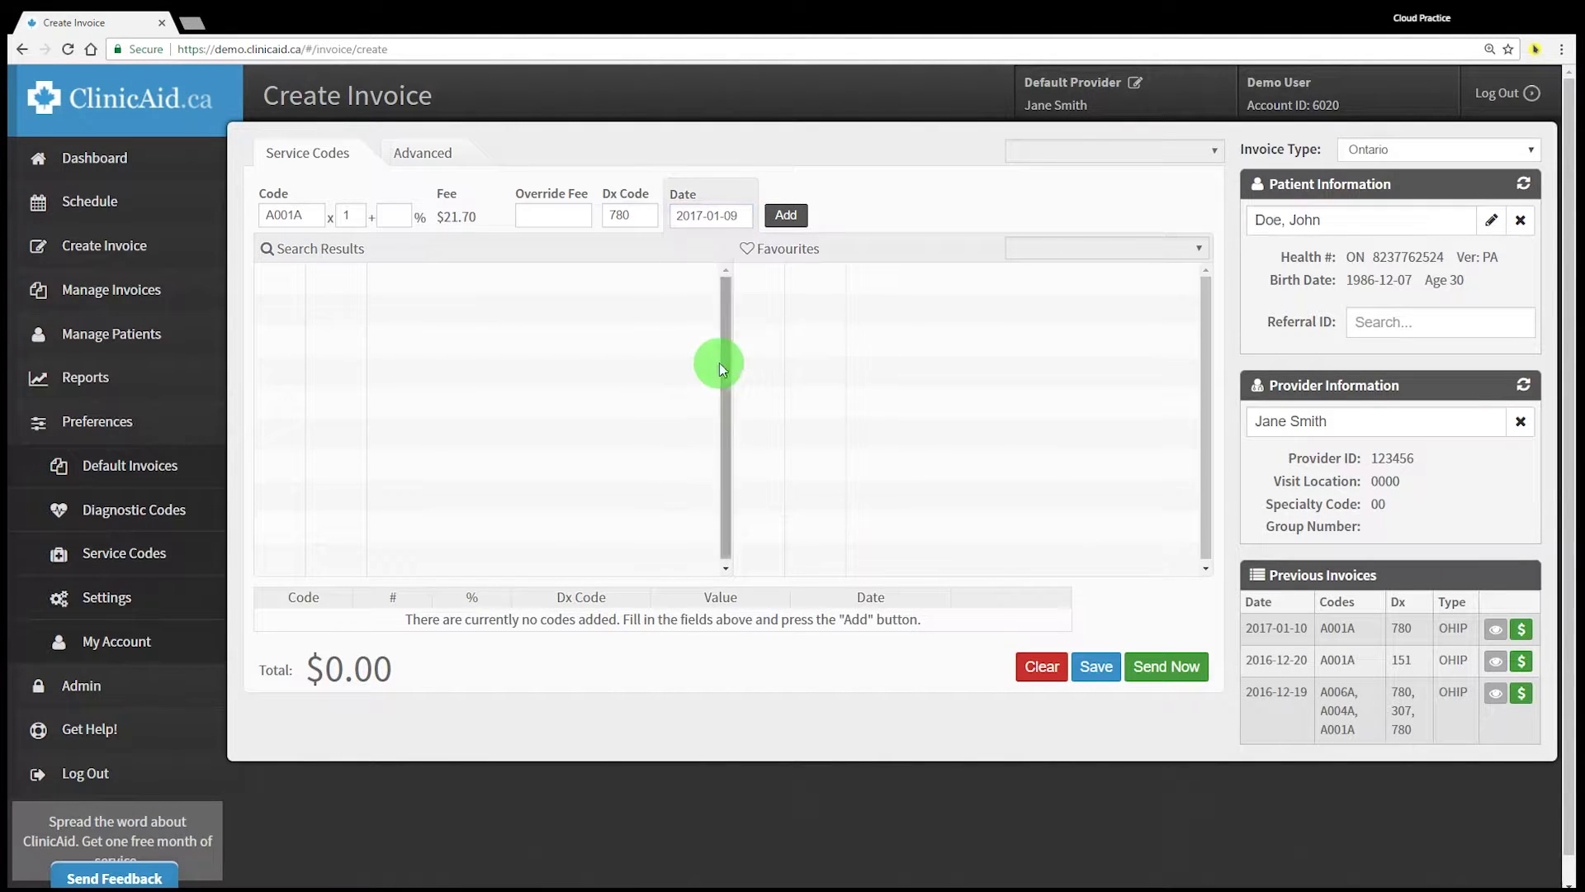
left_click(781, 217)
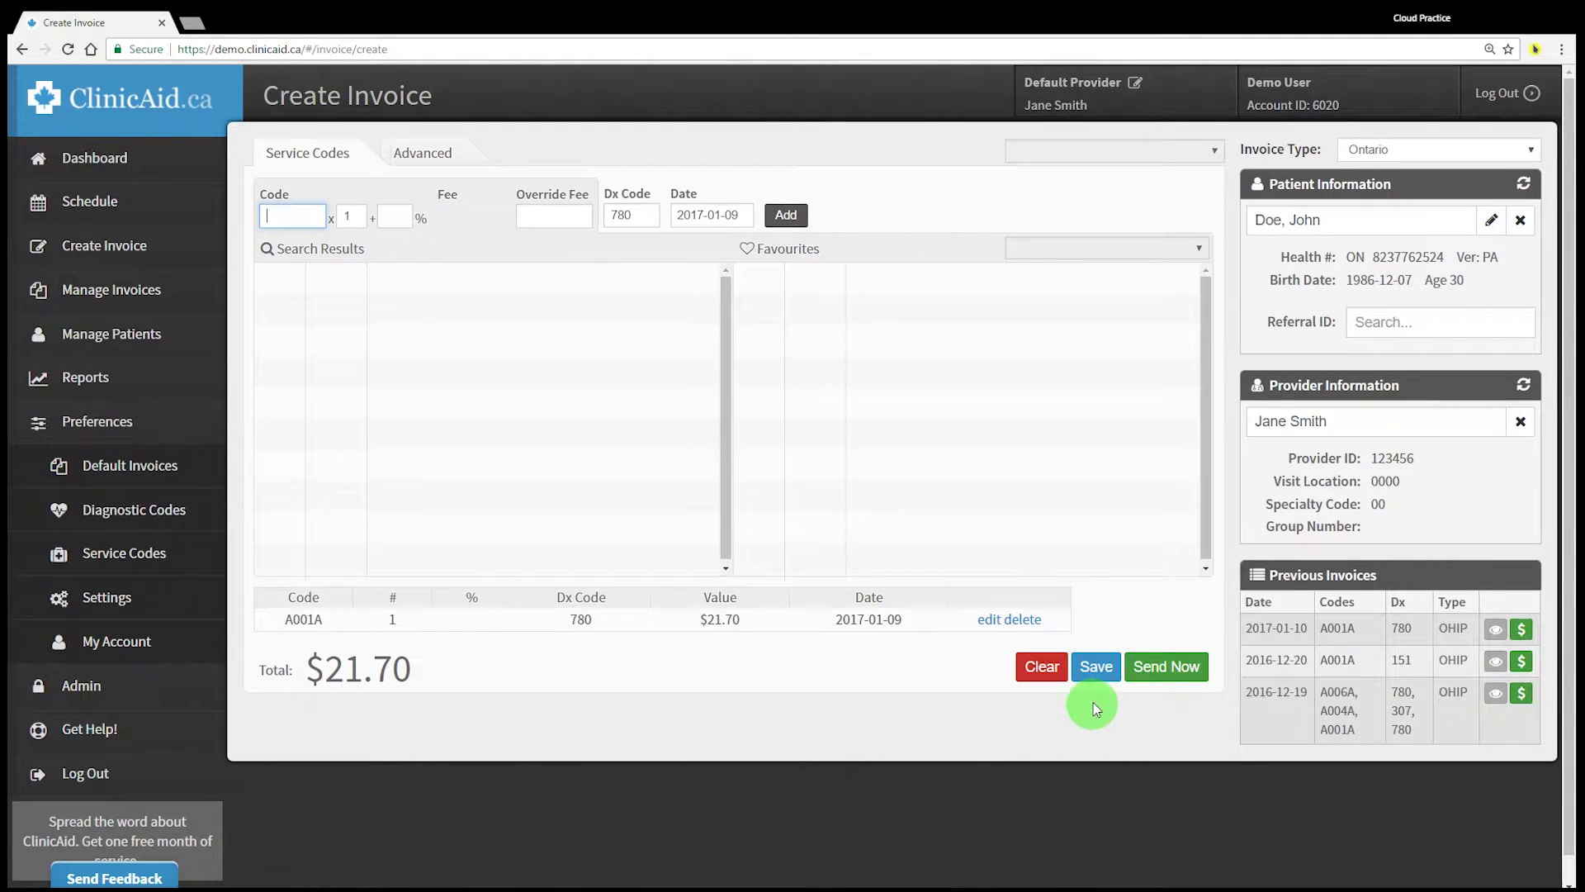
Save the invoice and view it in the Manage Invoices list.
left_click(1096, 677)
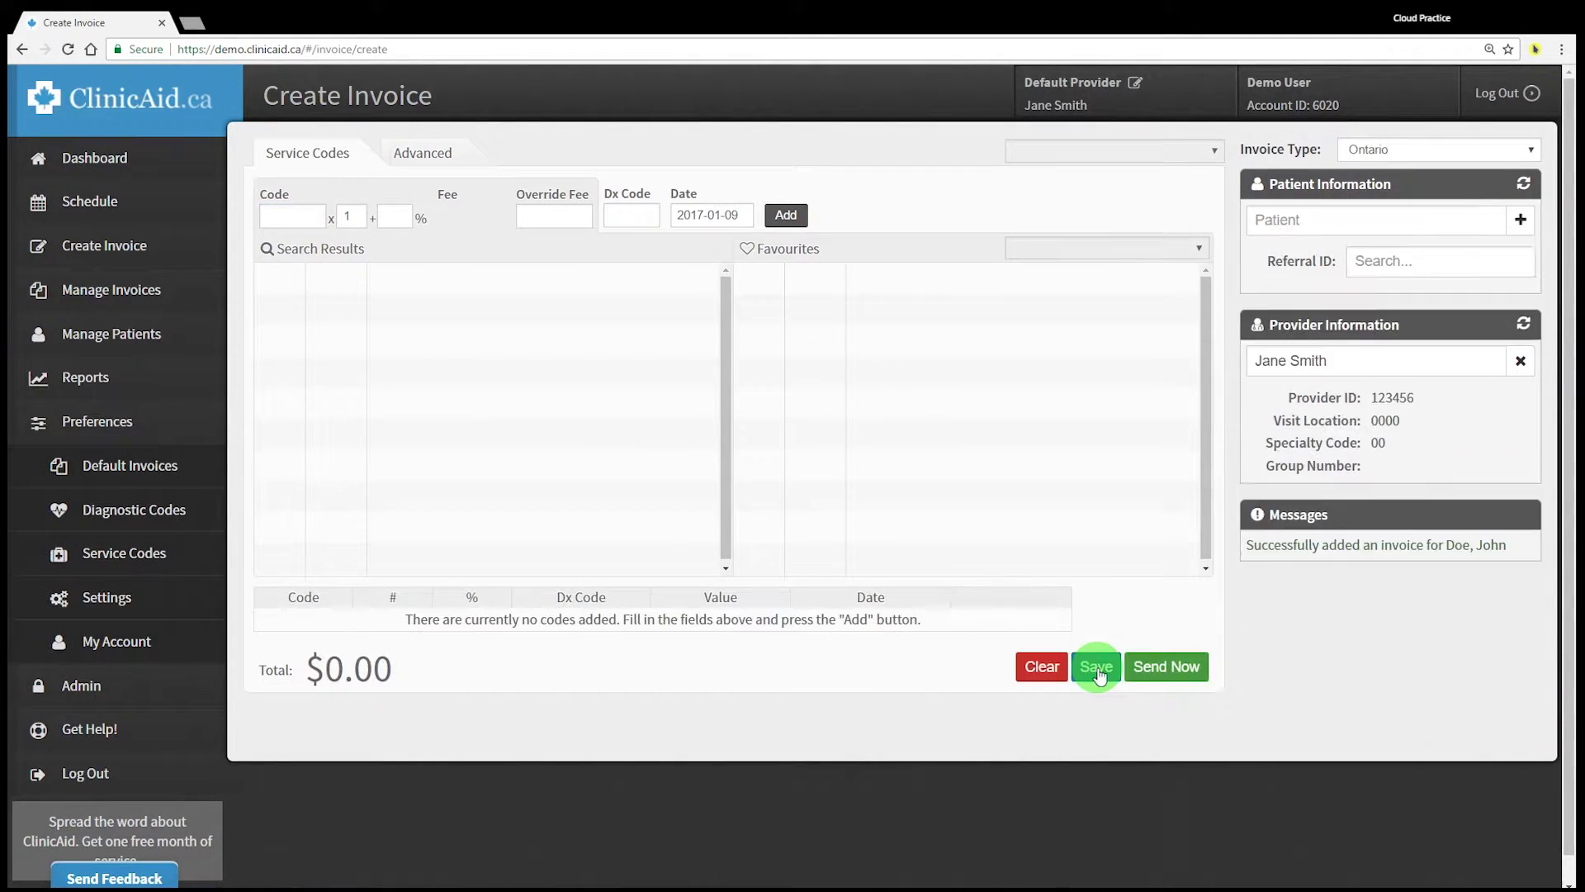
left_click_drag(1249, 552, 1507, 550)
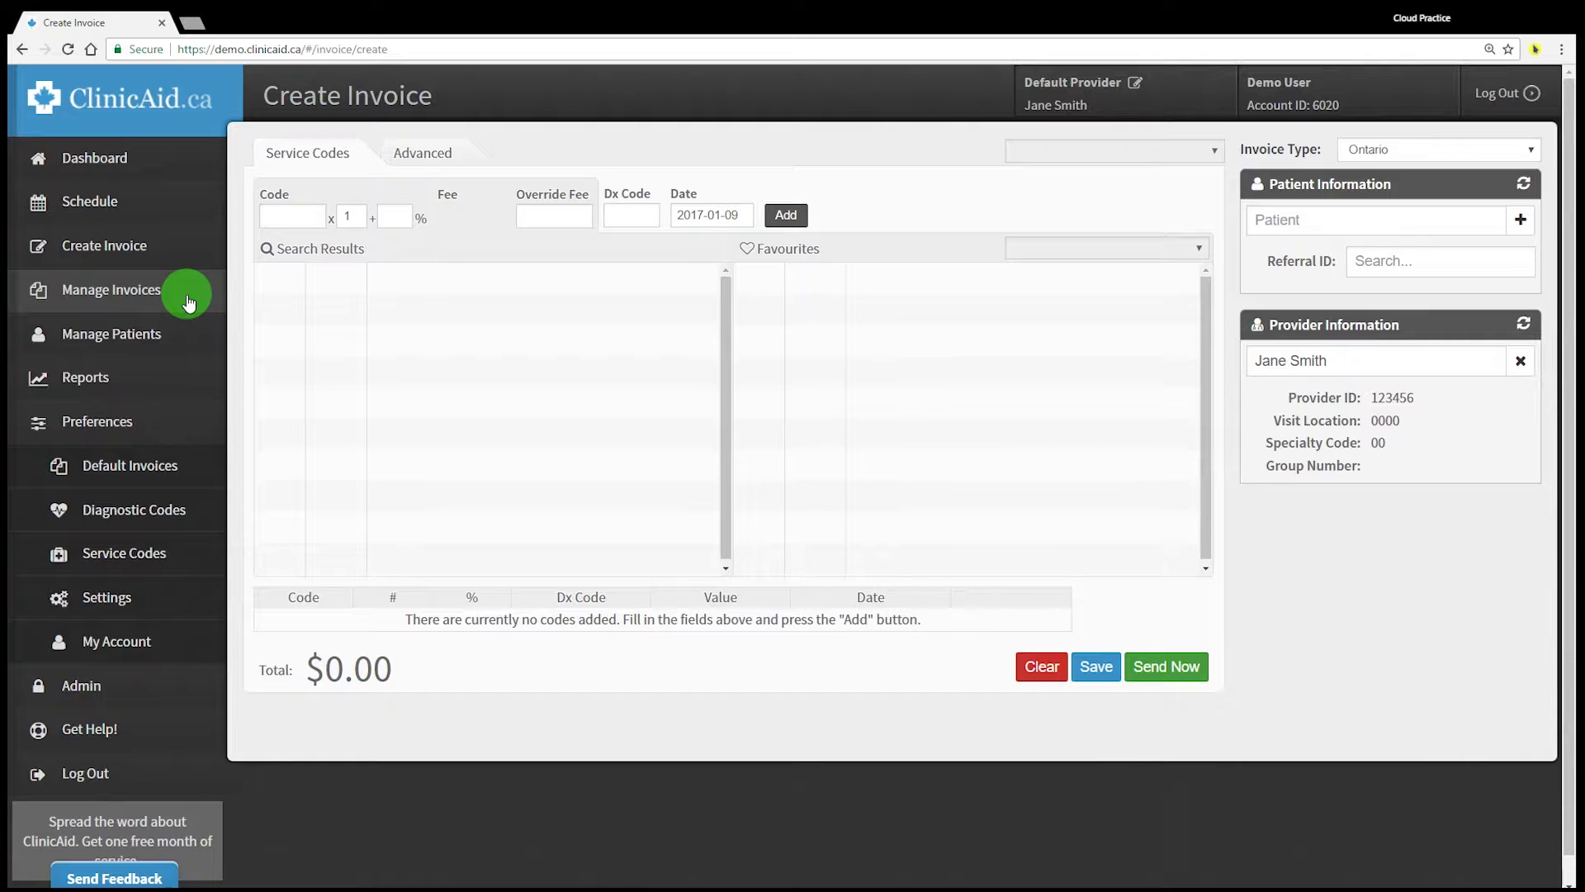
left_click(188, 302)
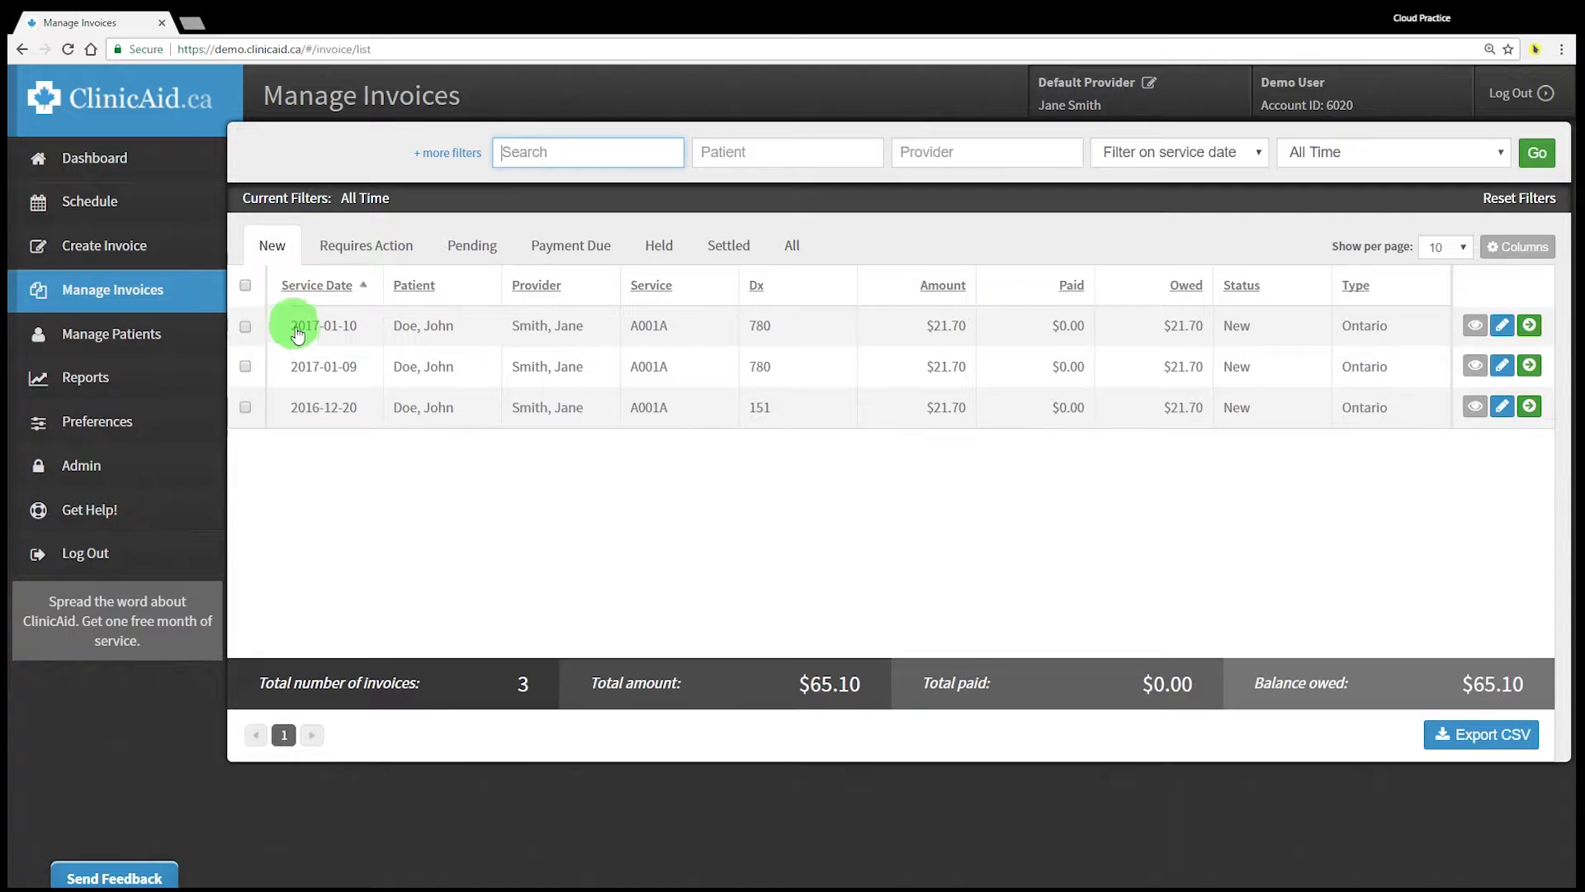
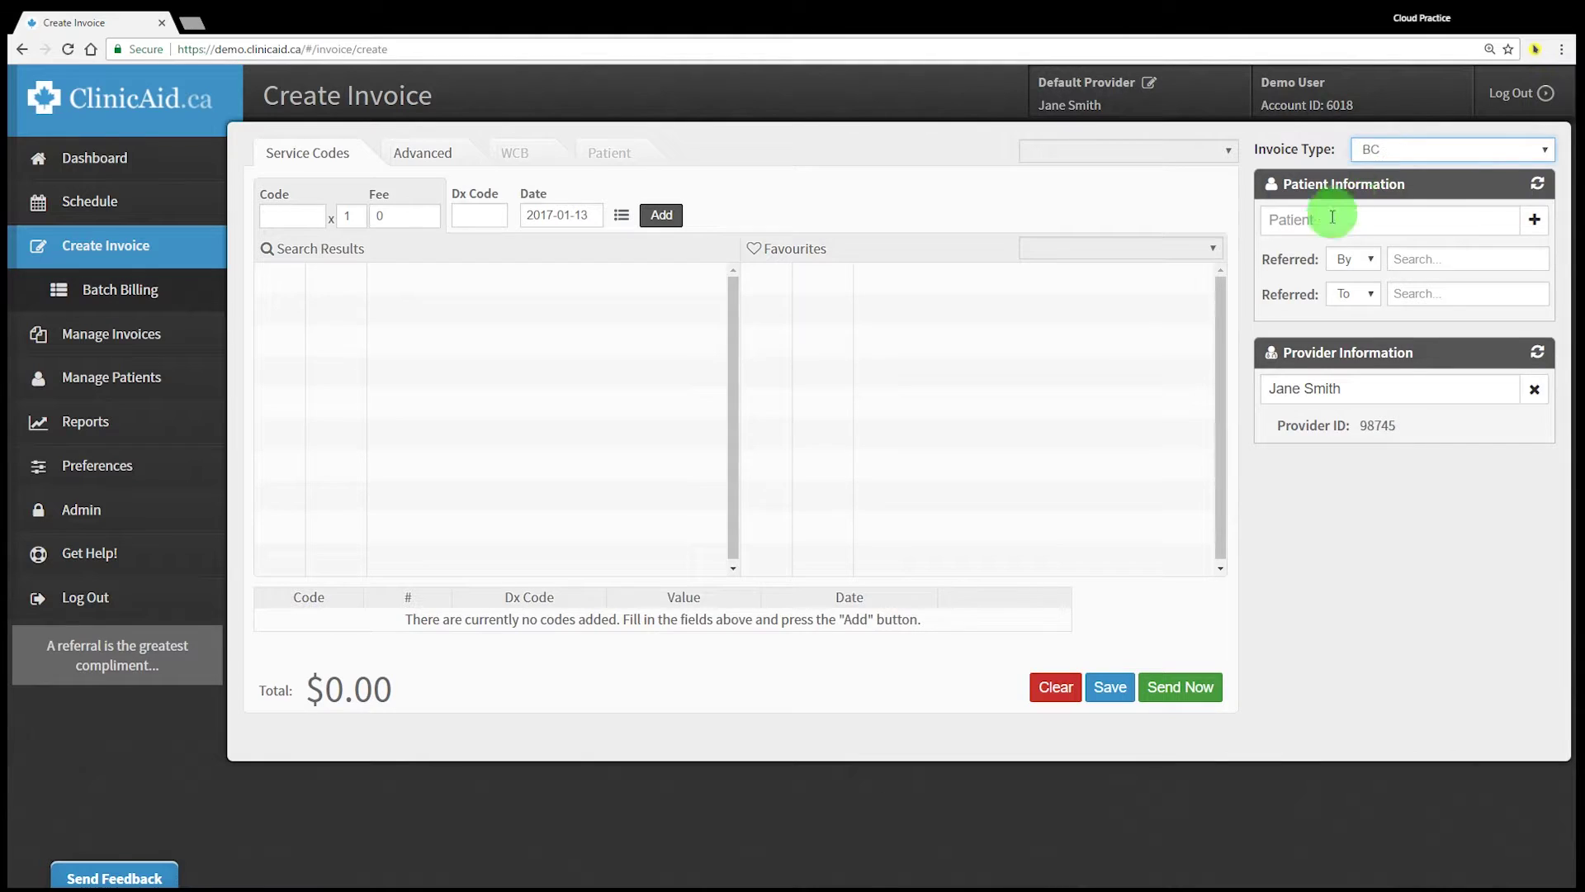
left_click(1281, 219)
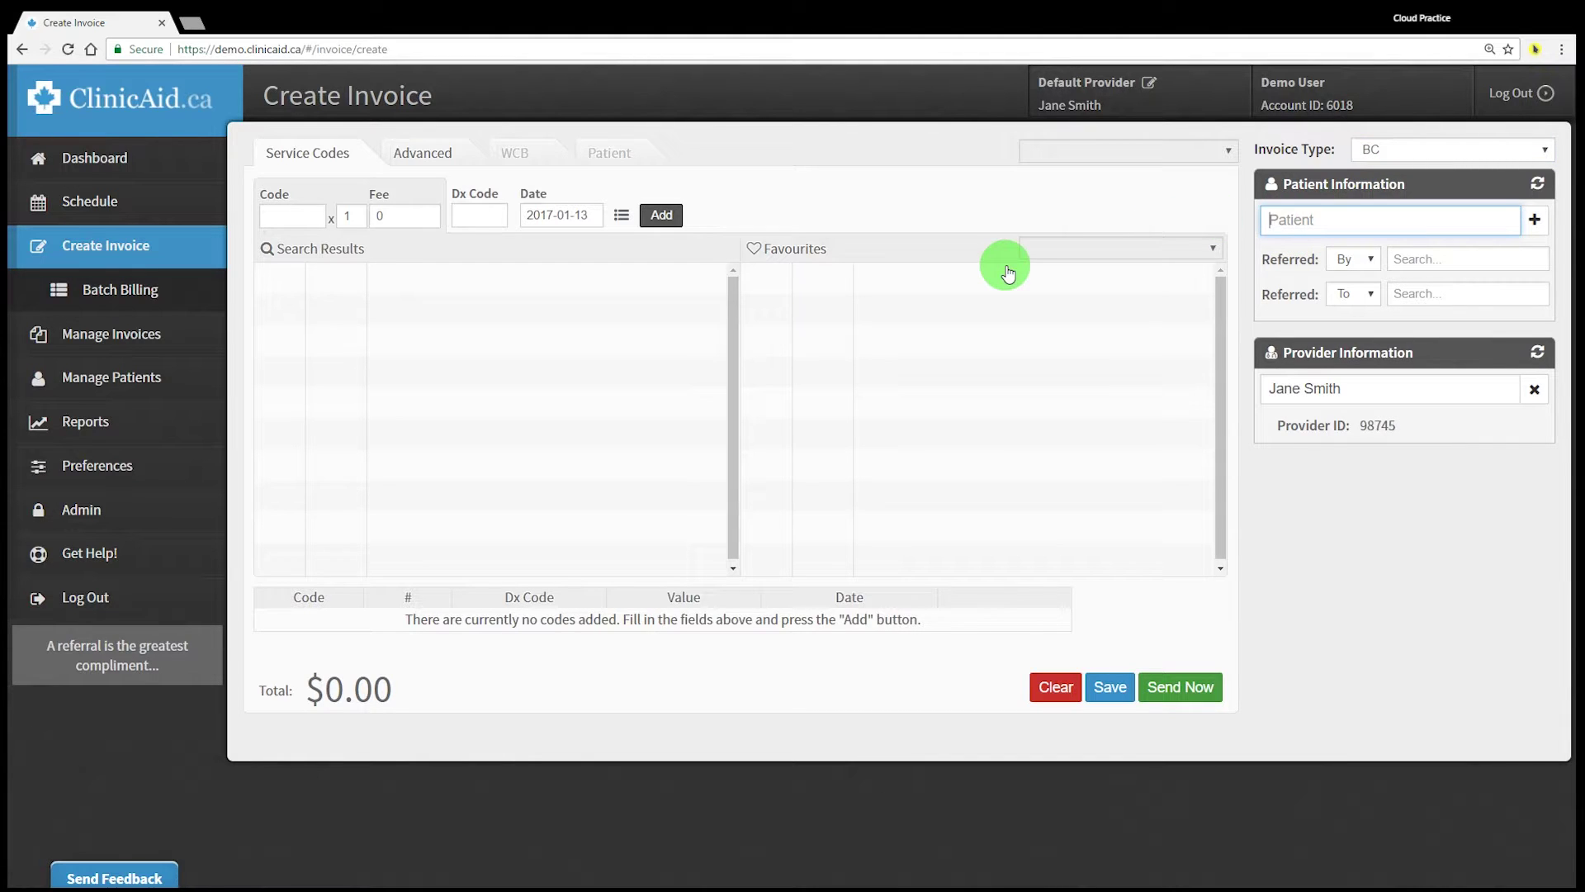
type("forhor")
key("BackSpace")
key("BackSpace")
key("BackSpace")
key("BackSpace")
type("g")
key("BackSpace")
key("BackSpace")
key("BackSpace")
left_click(1534, 222)
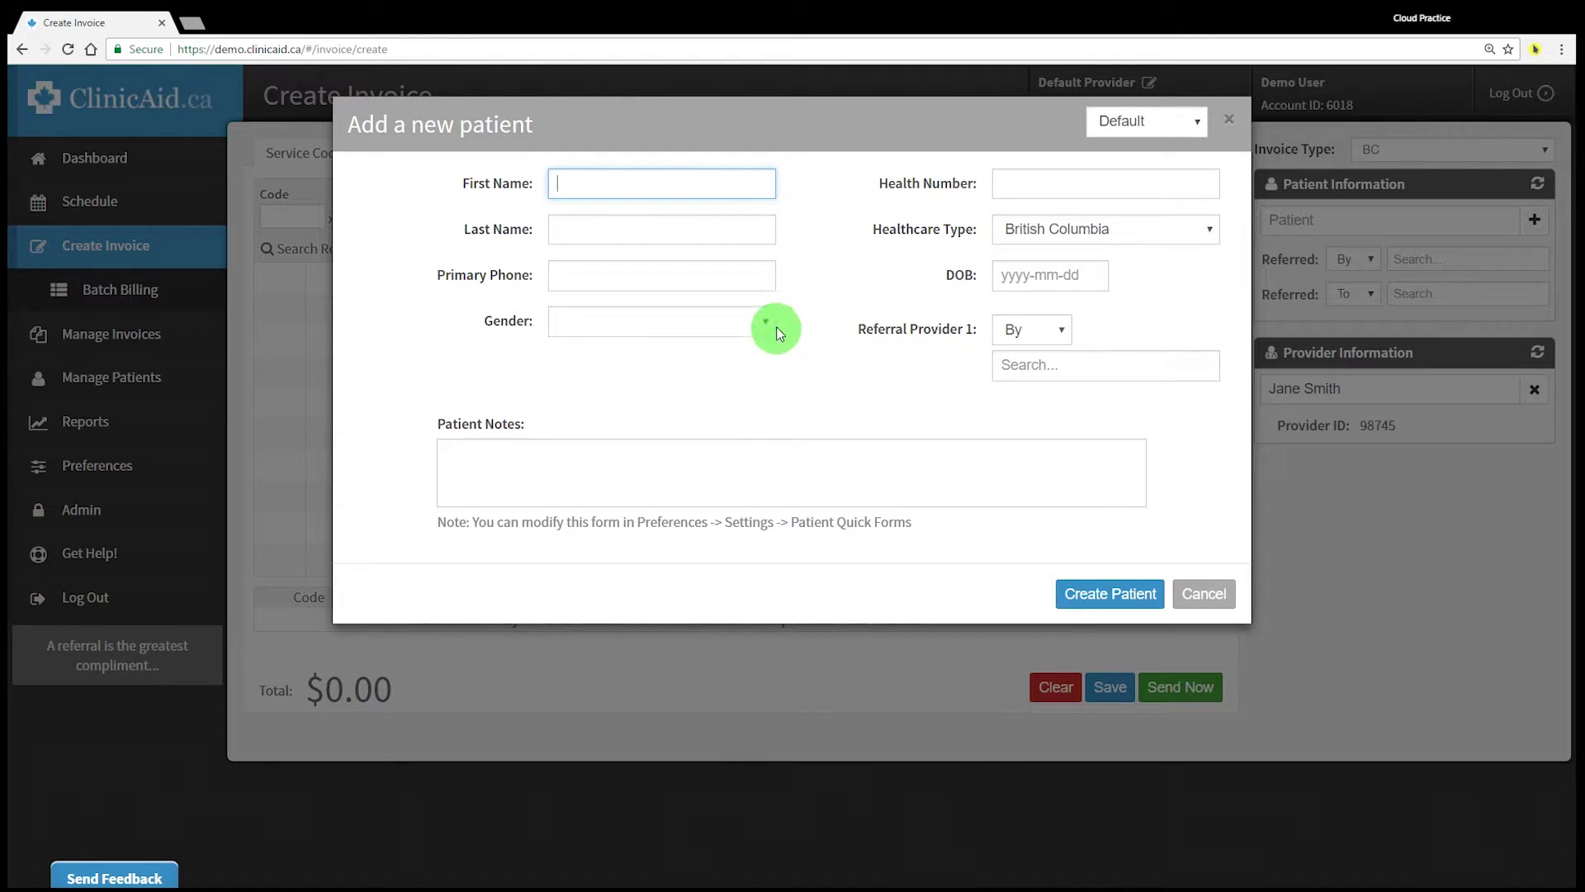
type("foghorn")
key("Tab")
type("leghorn")
key("Tab")
key("Tab")
key("m")
key("Tab")
key("Tab")
key("Tab")
key("Tab")
key("Tab")
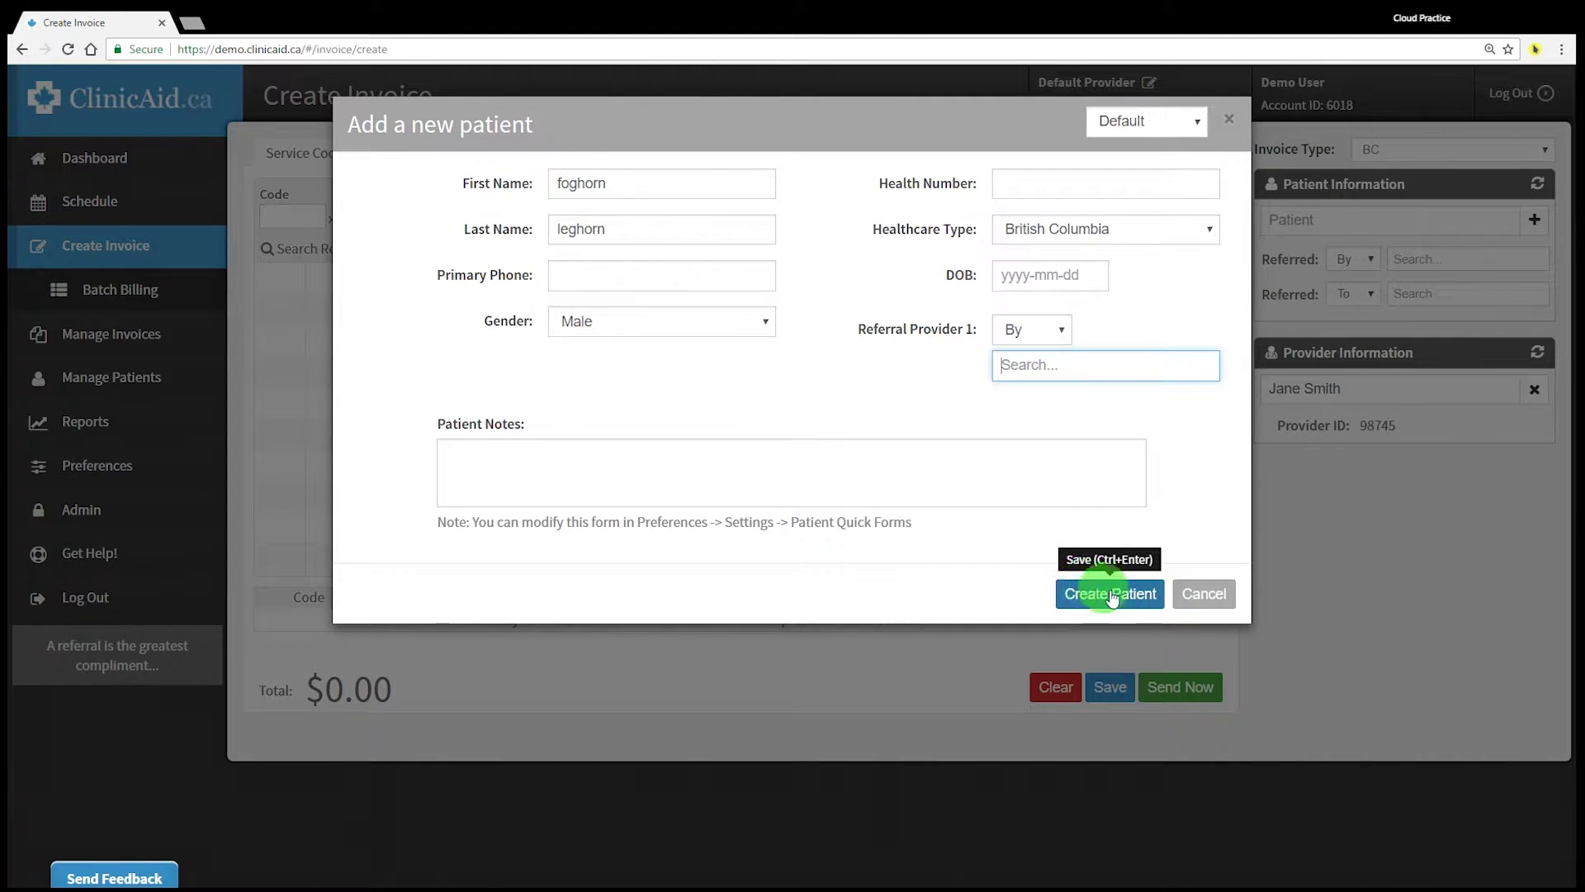
left_click(1205, 593)
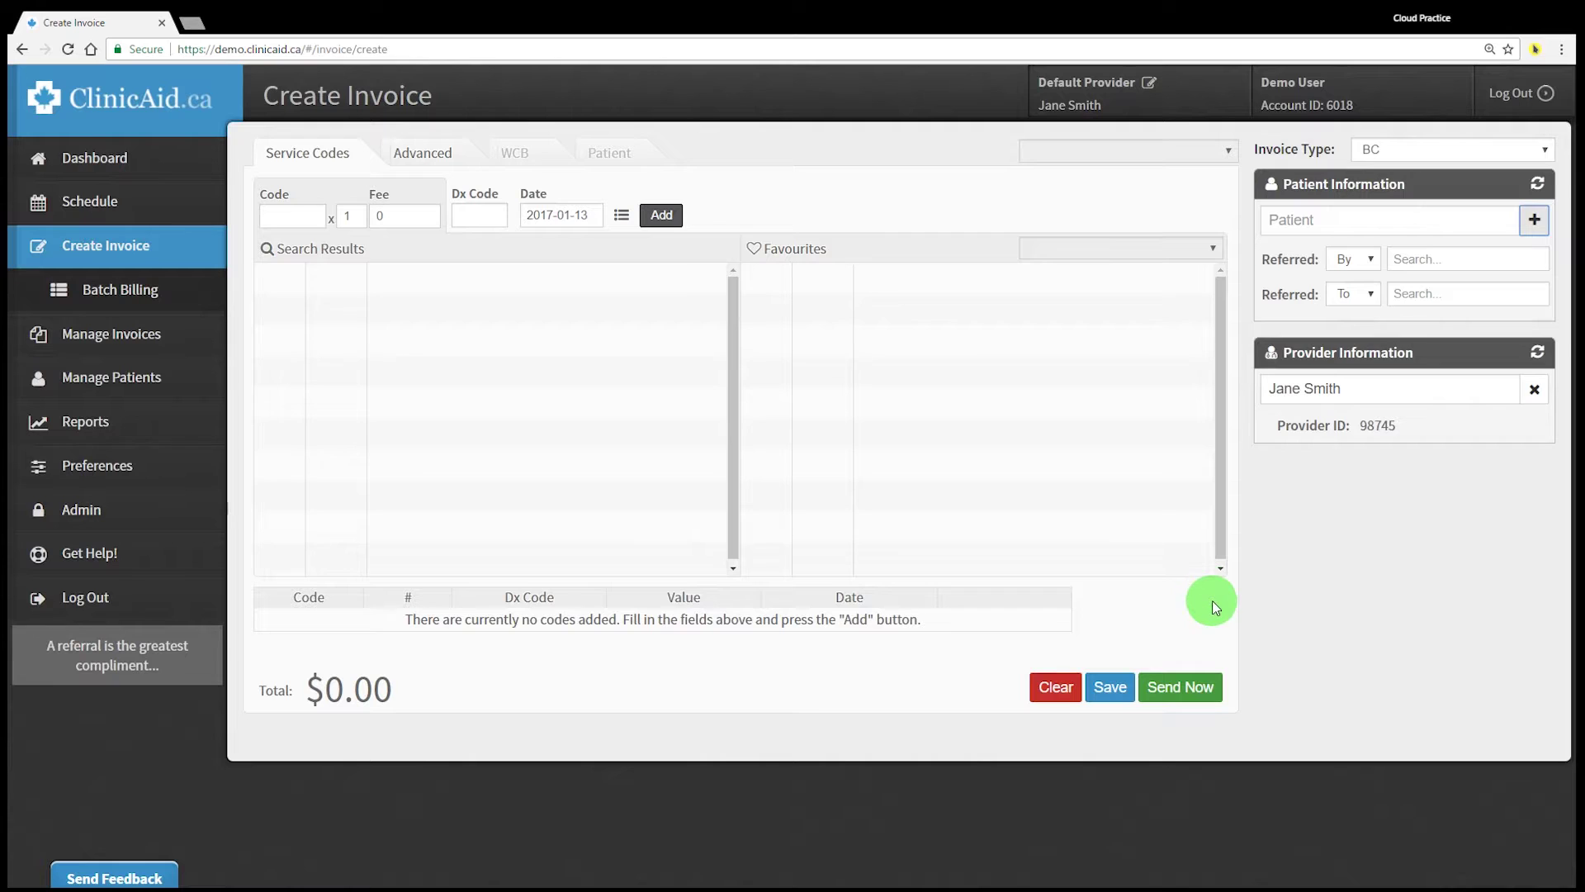
Create a new patient from the typed full name and enter their BC health number and birth date.
left_click(1298, 218)
type("fo")
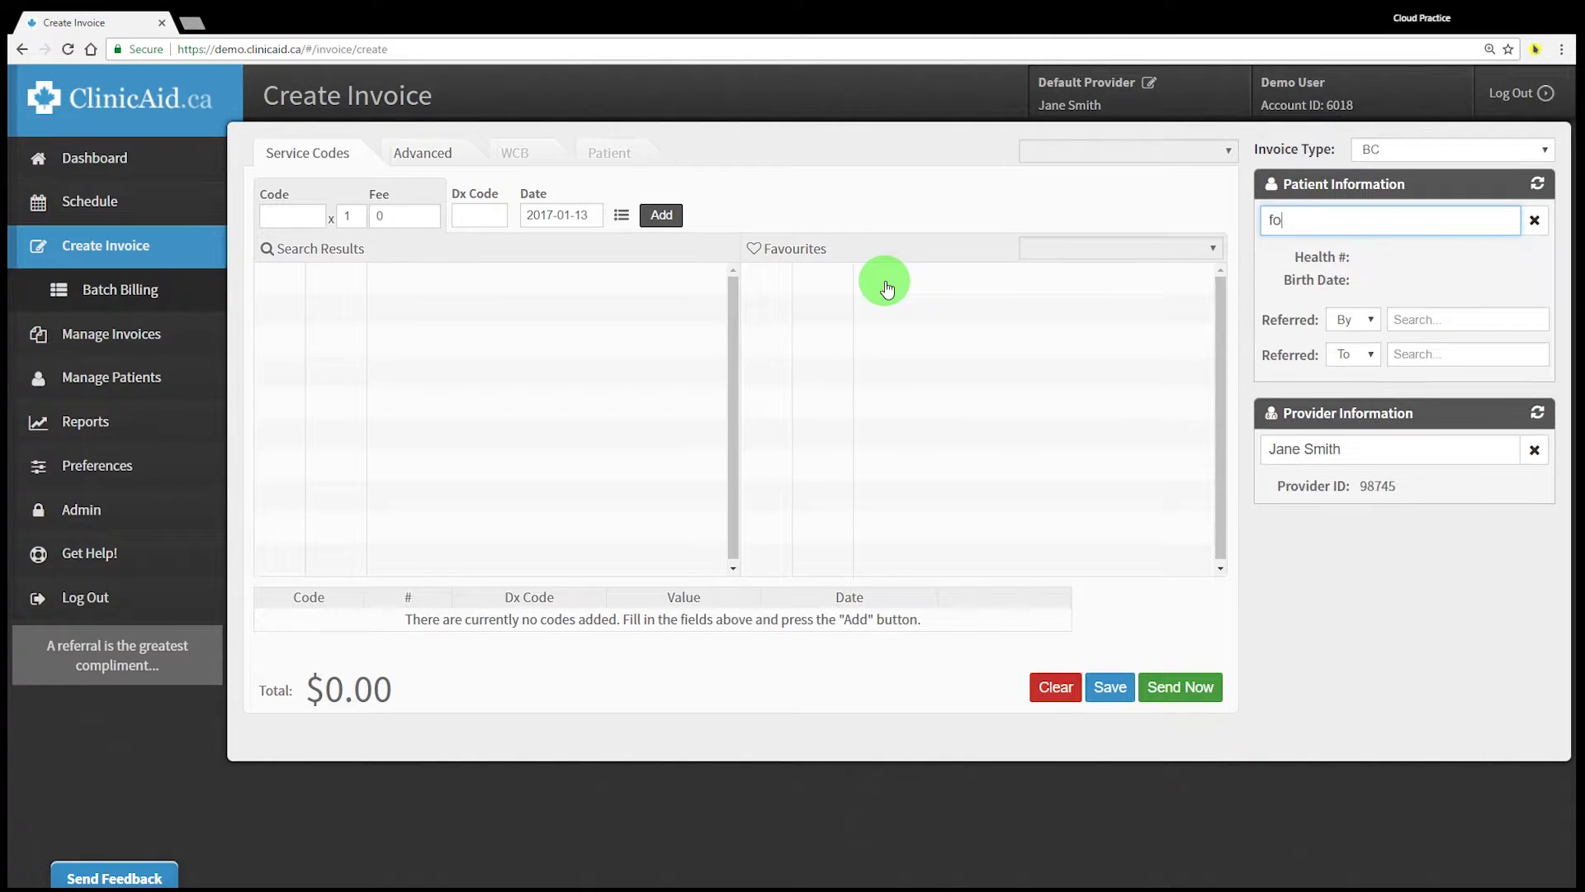
type("ghorn leghorn")
key("Return")
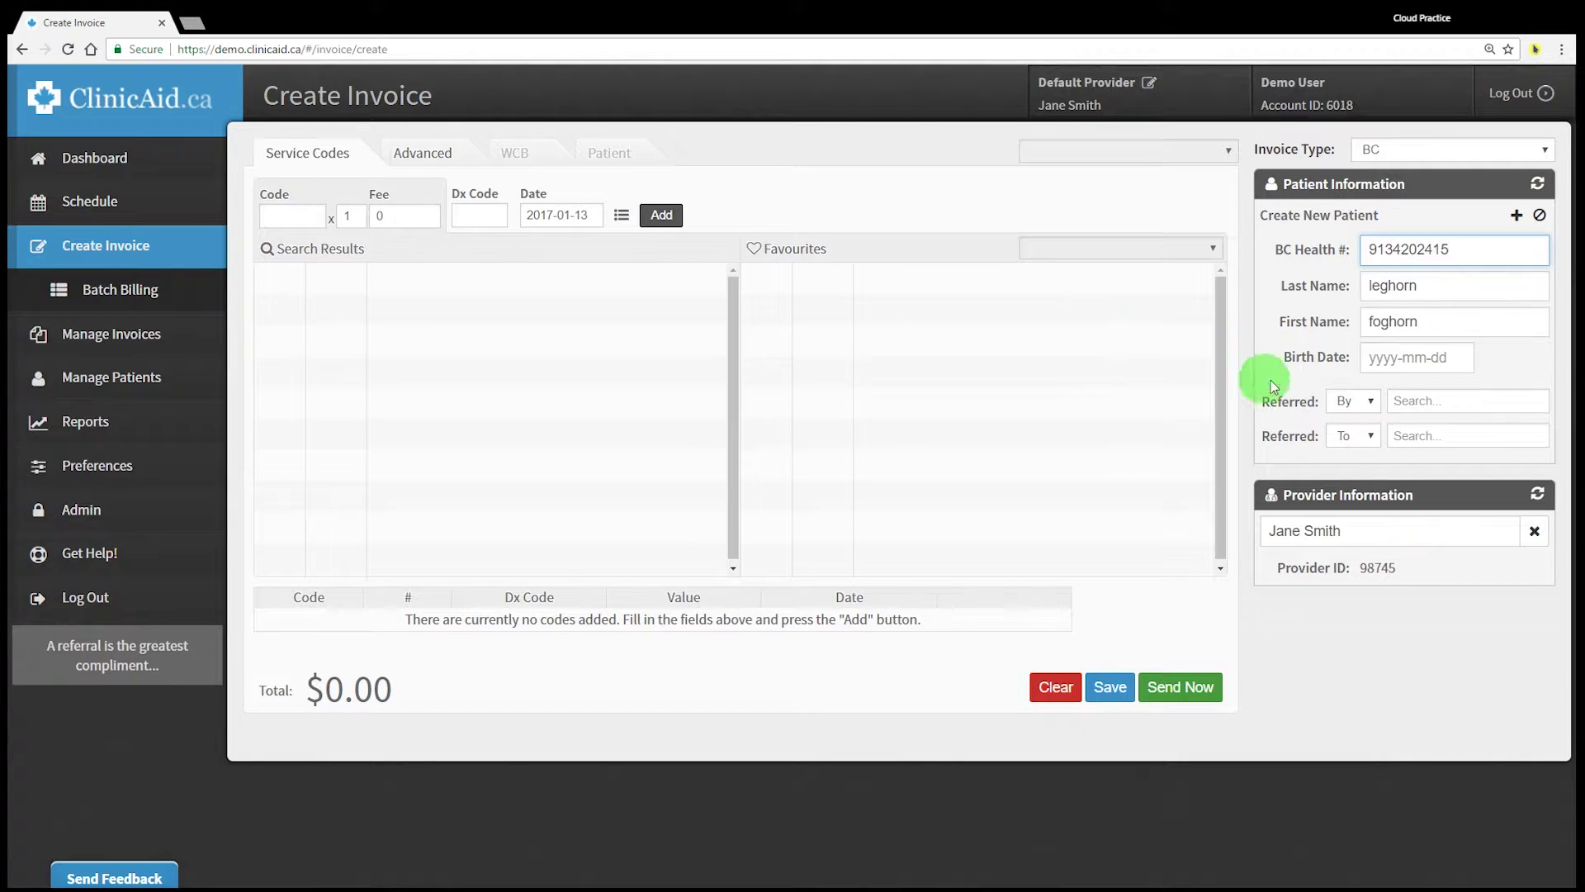
left_click(1393, 363)
type("1978-")
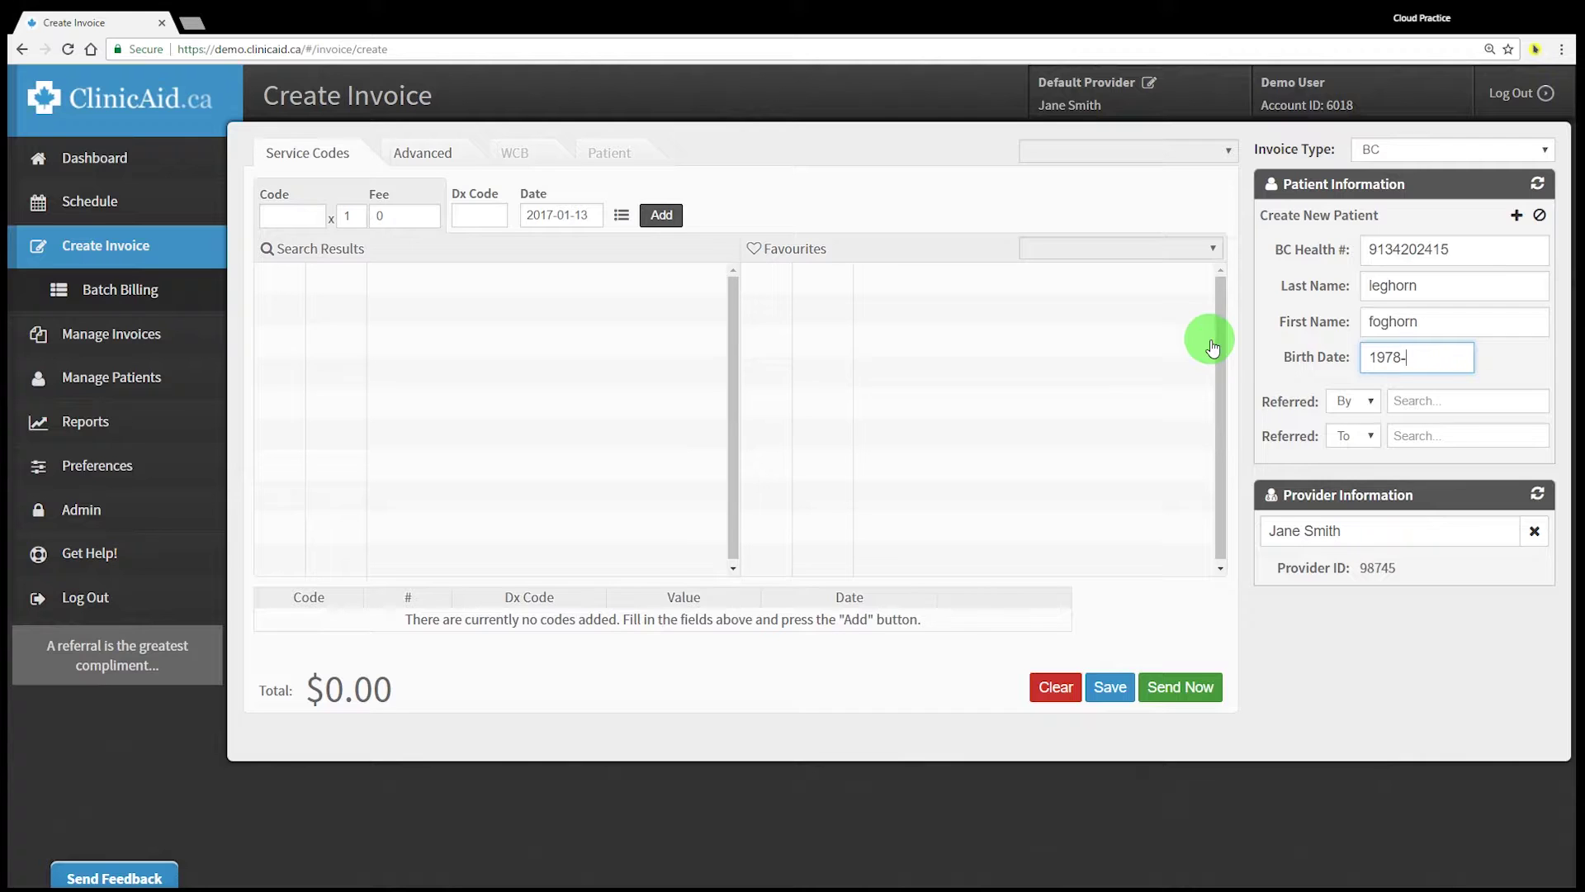
type("03-05")
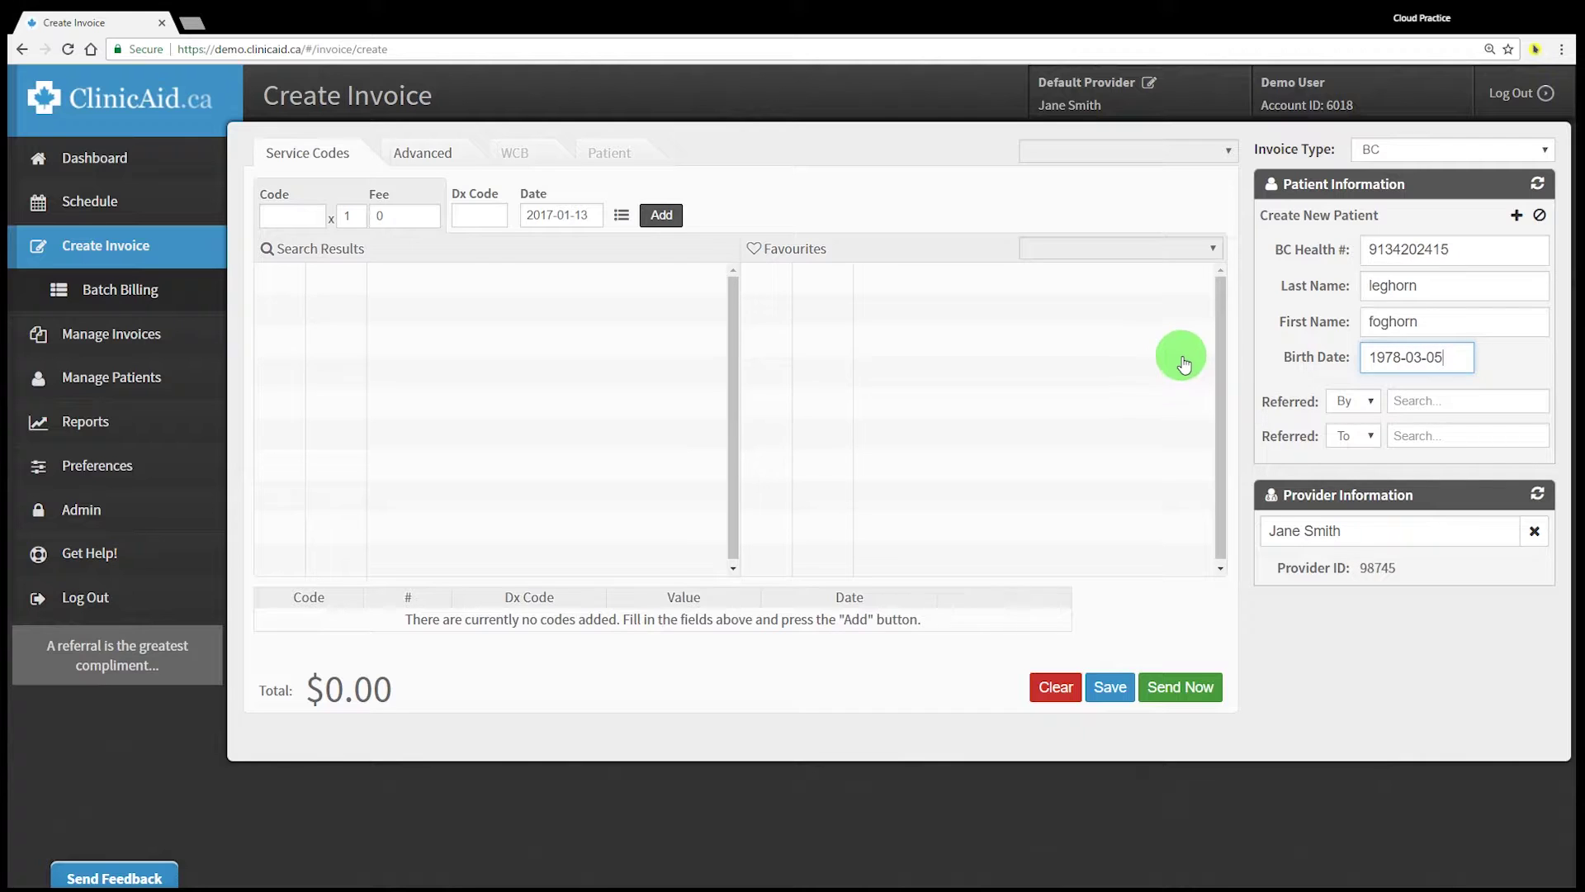
key("Tab")
key("Tab")
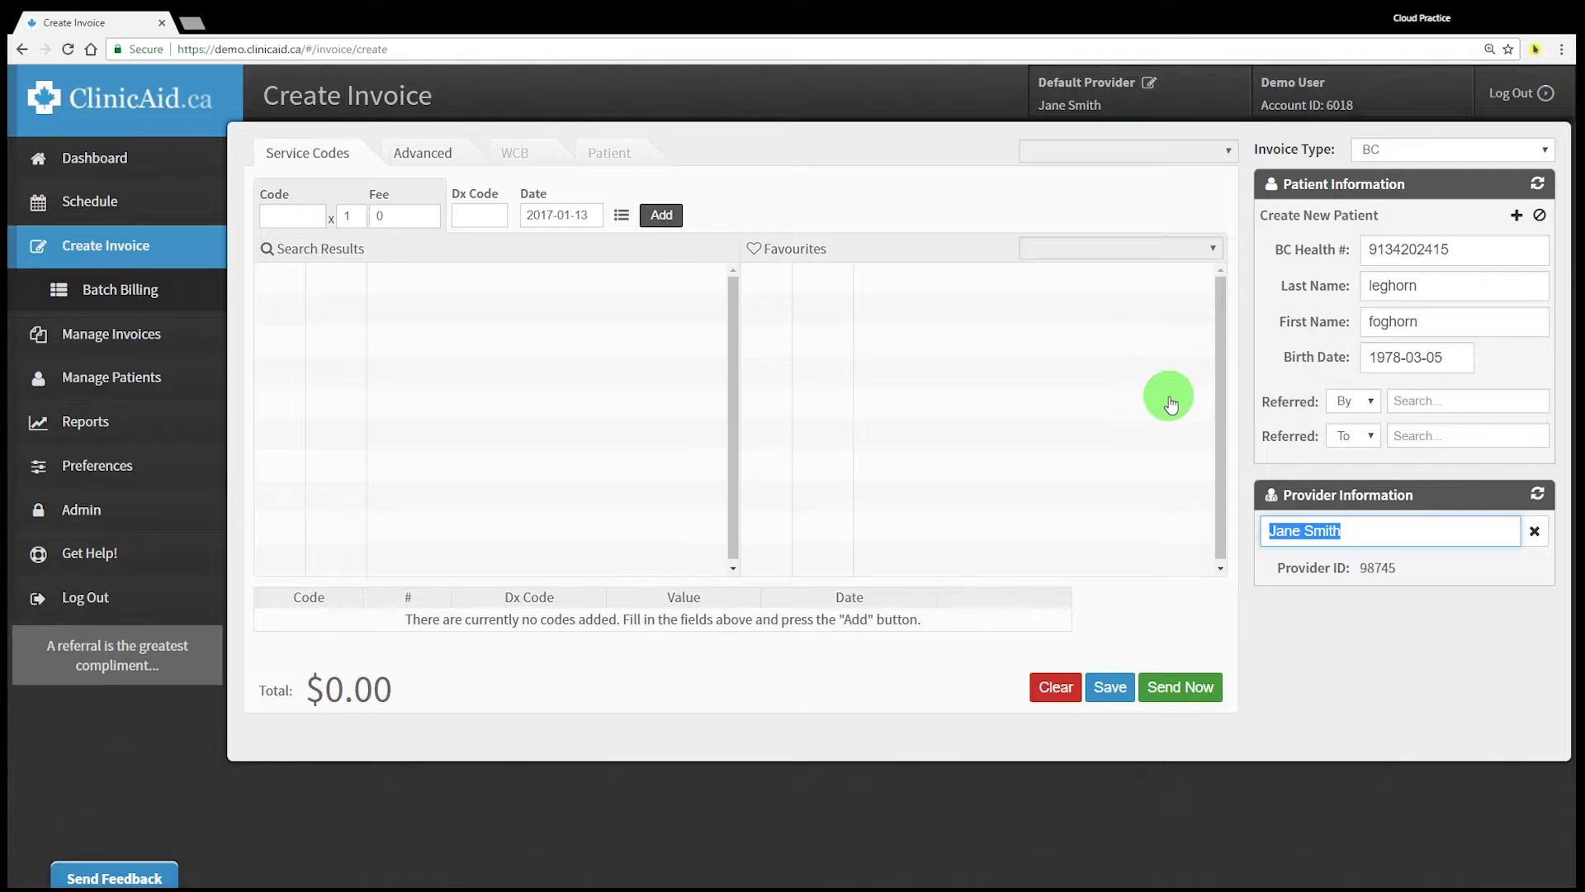
key("Tab")
left_click(281, 216)
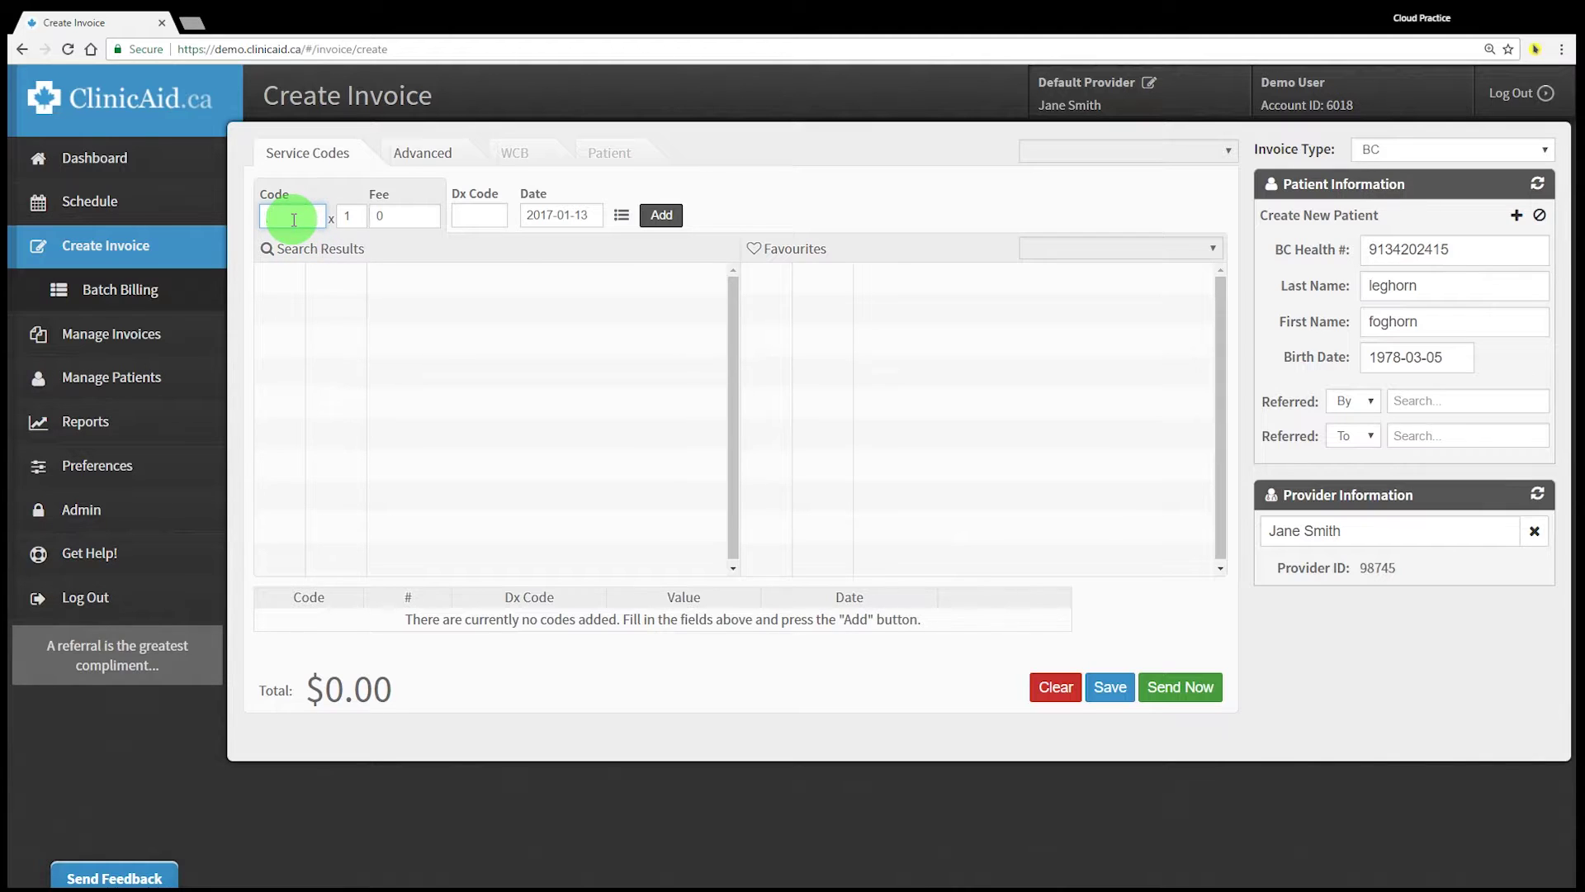
Choose service code 00100 and diagnosis 30781 (tension headache) for the invoice line.
type("100")
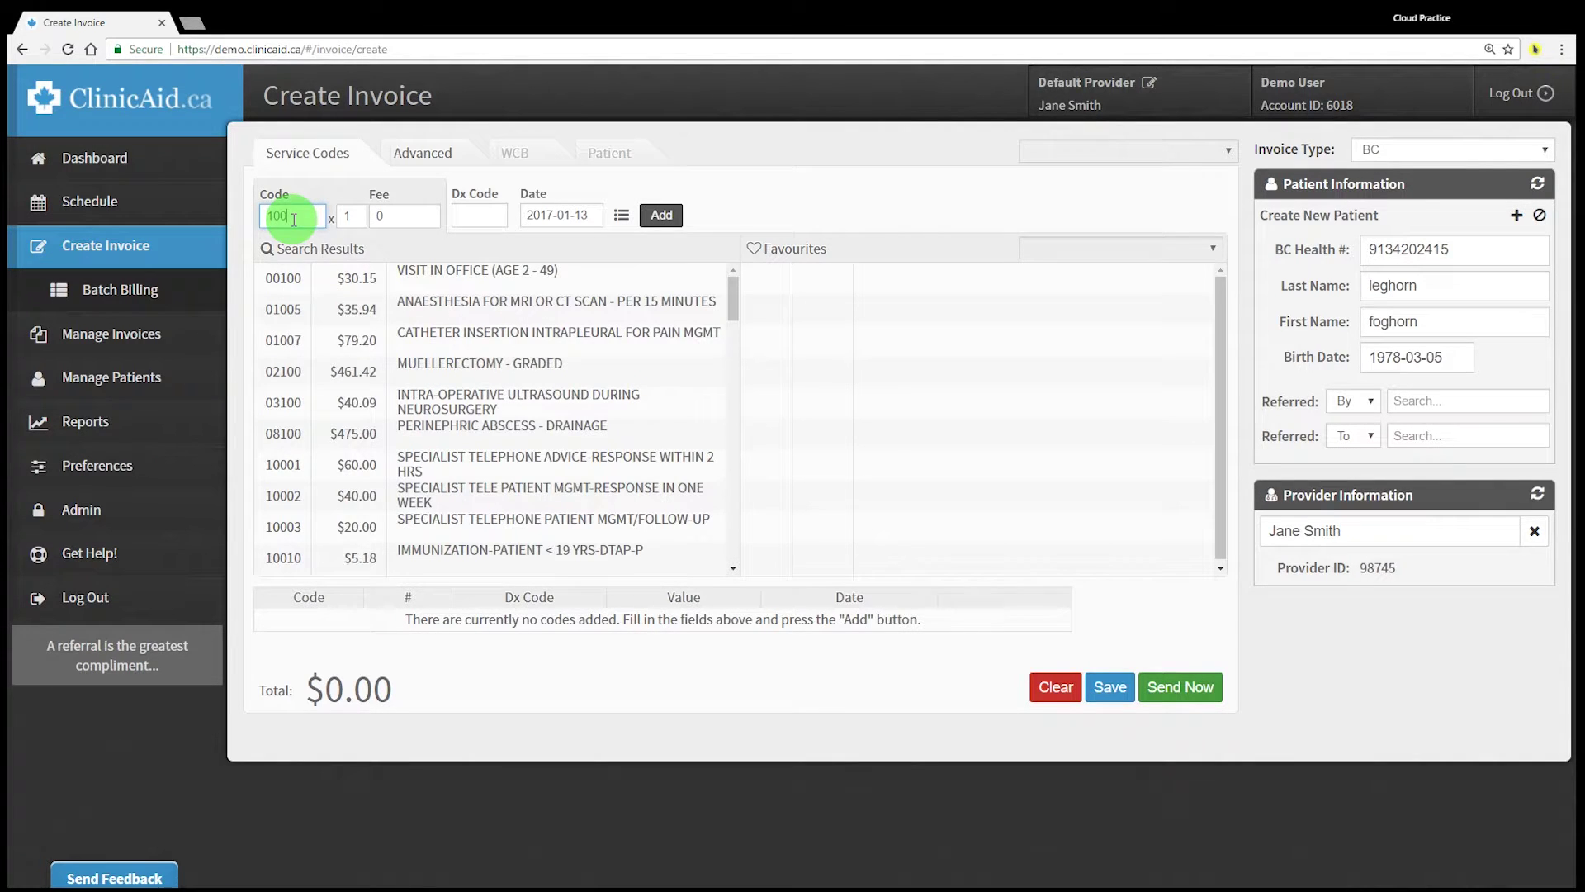
left_click(281, 279)
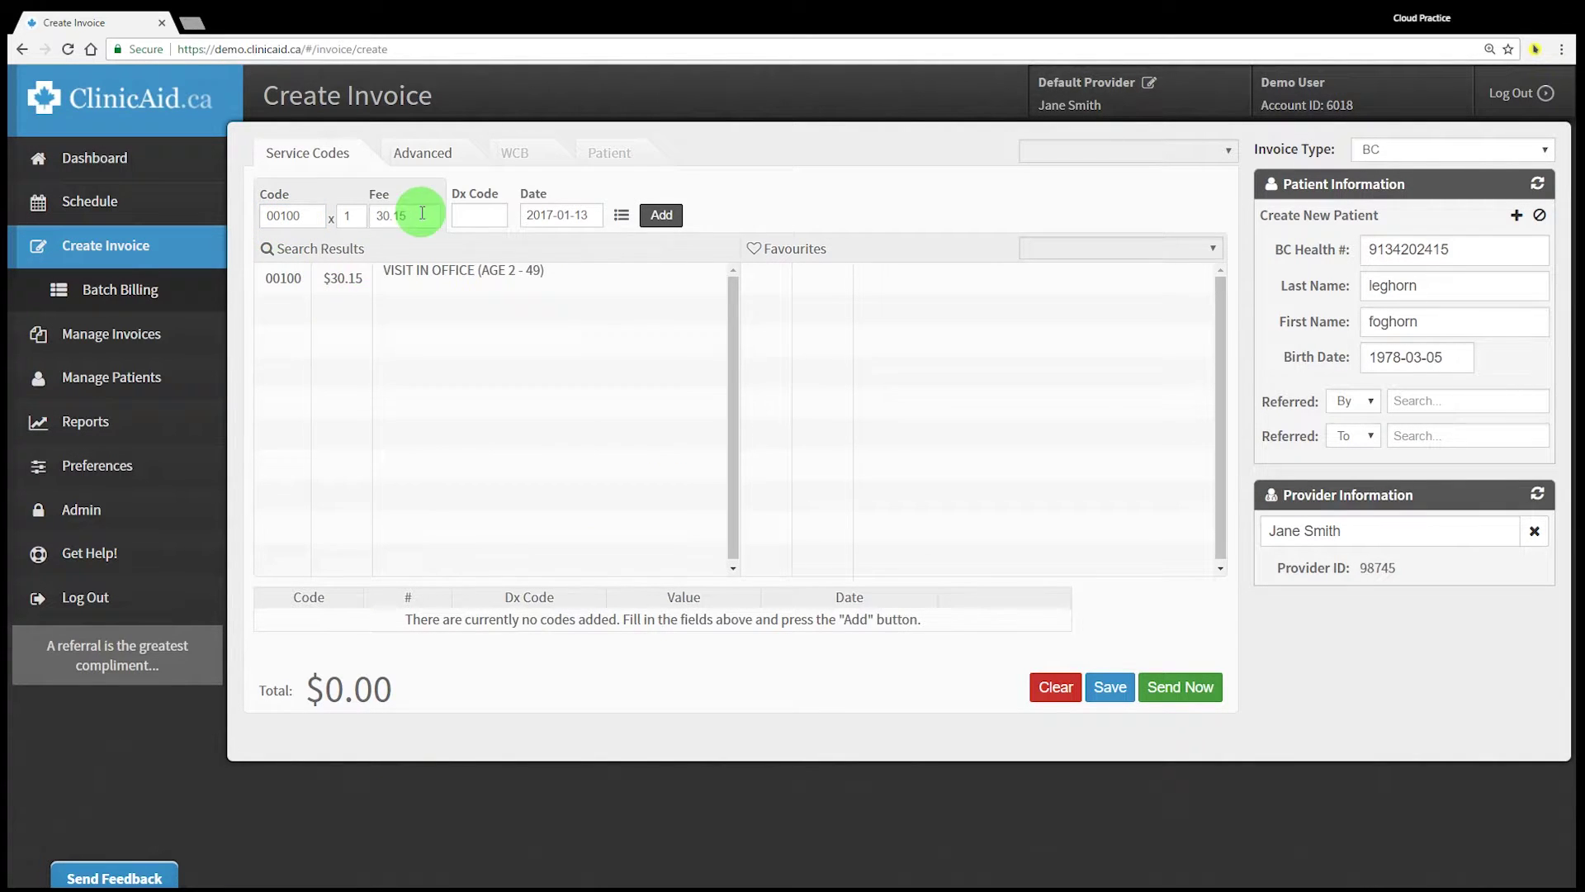
left_click(390, 217)
left_click(454, 216)
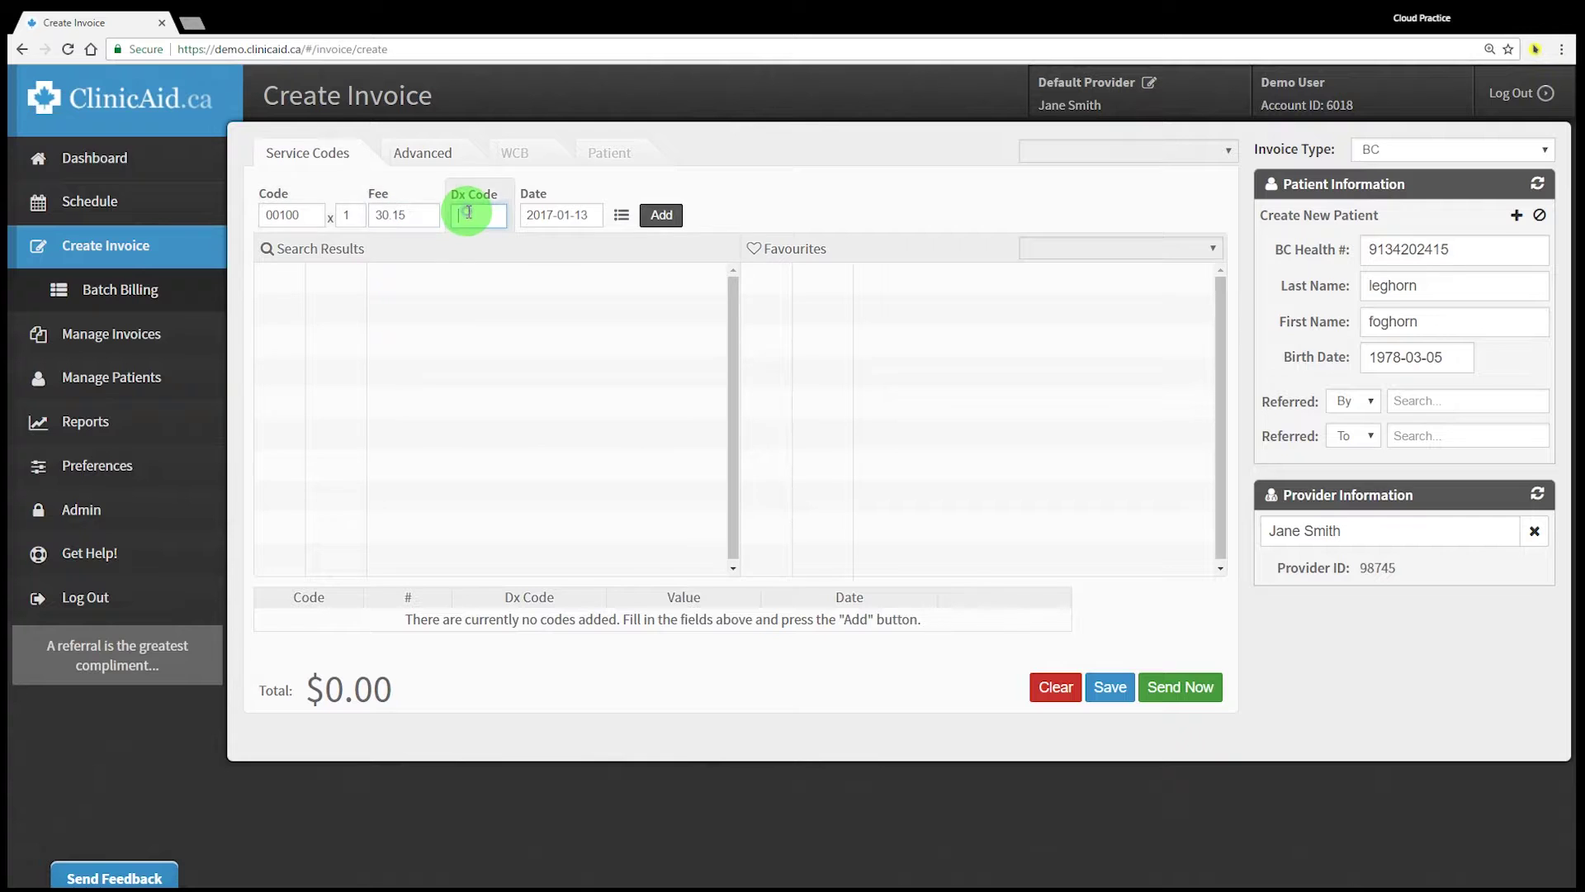
type("head")
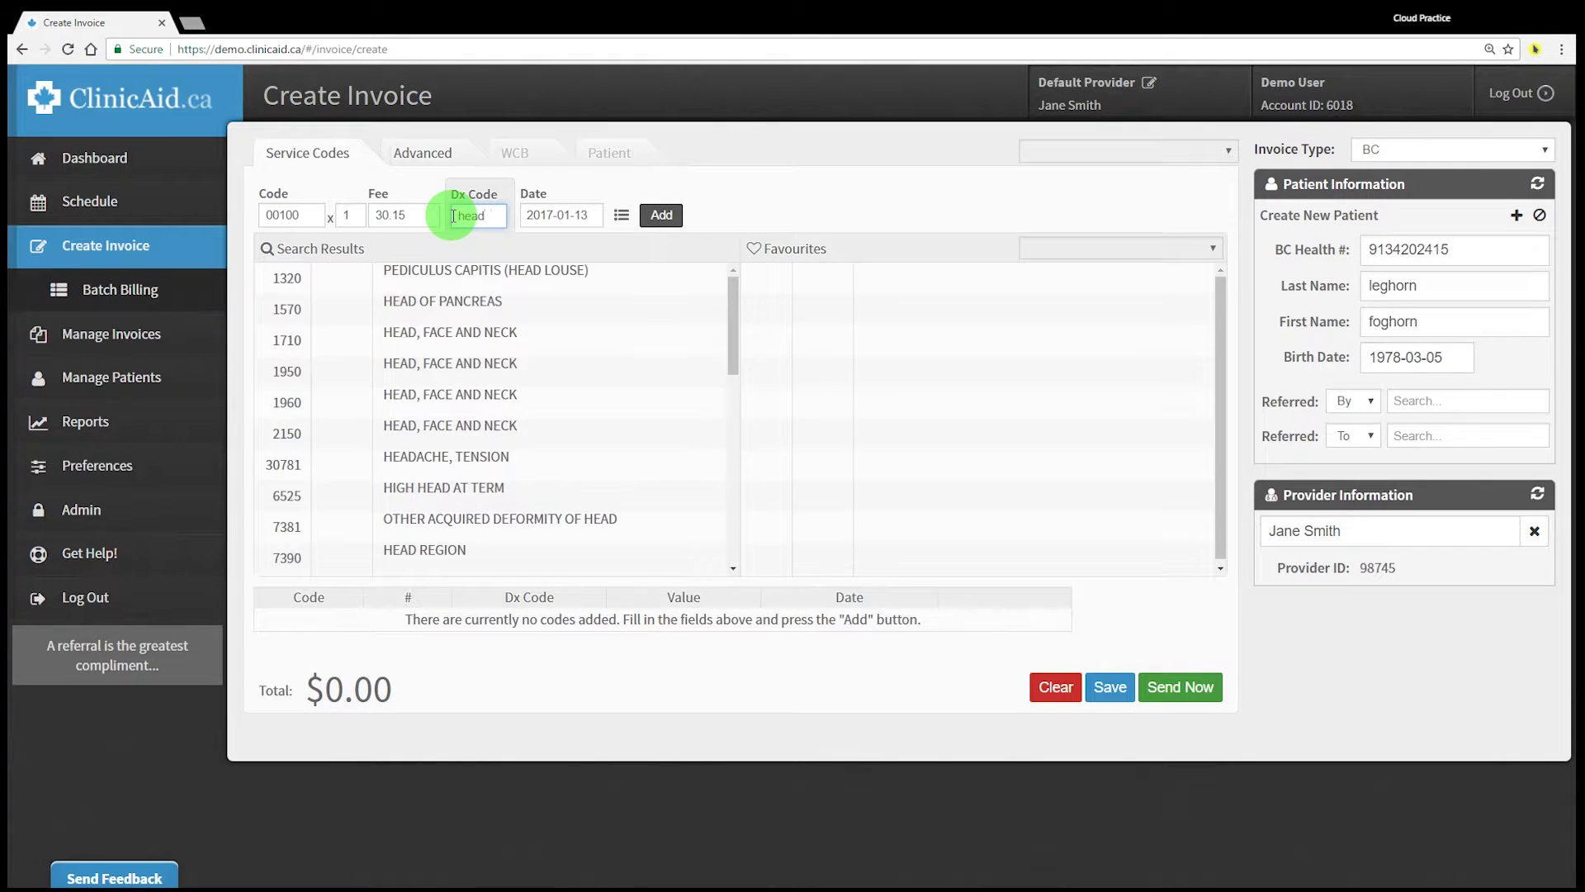
type("a")
left_click(283, 277)
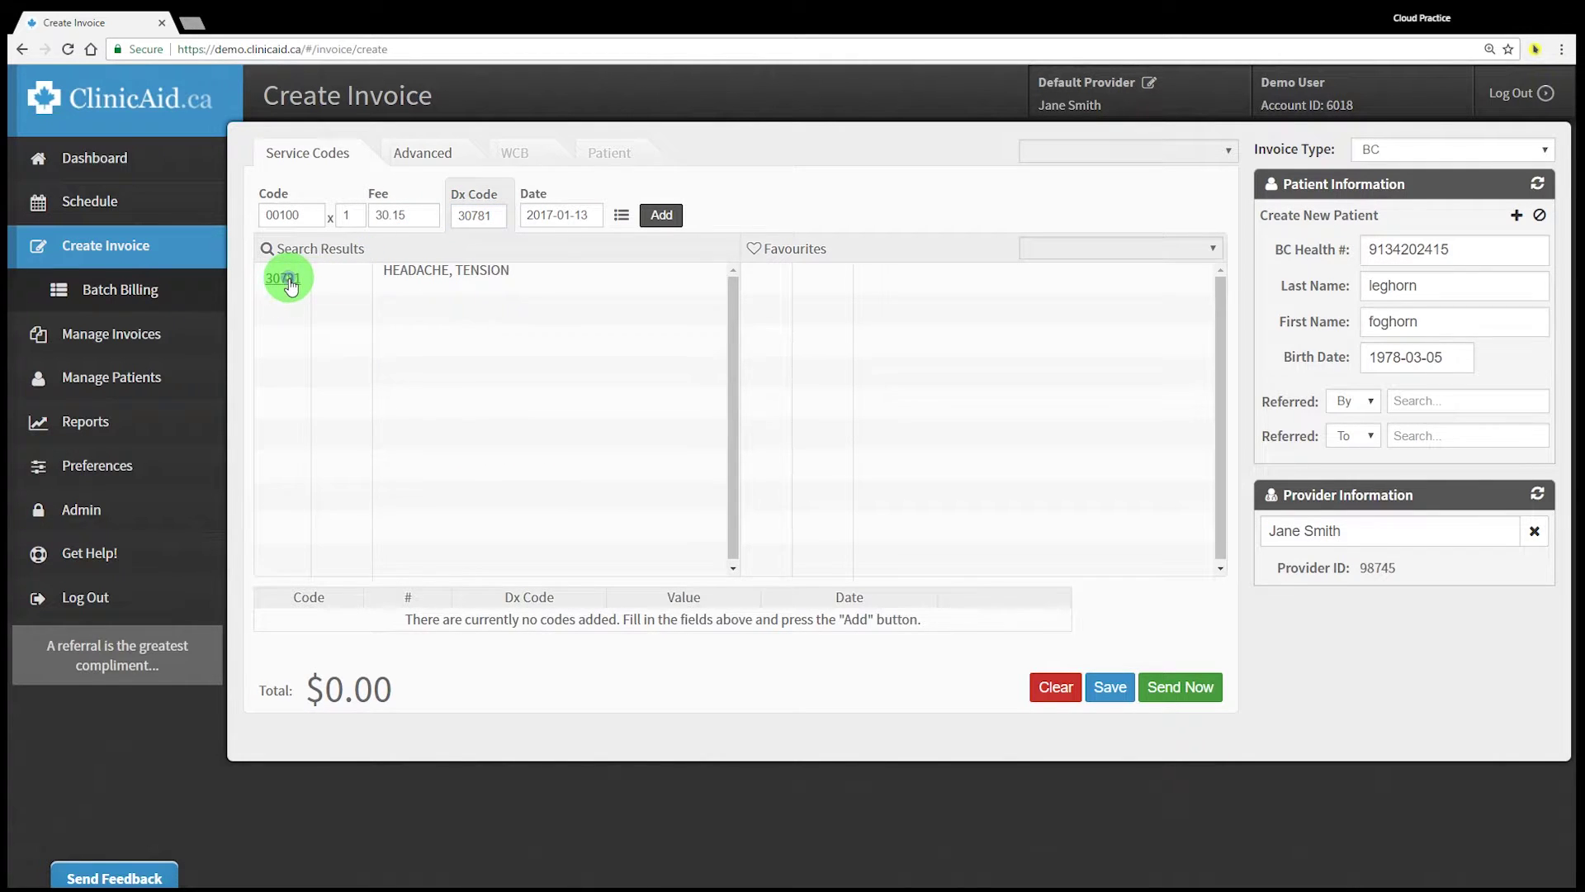
Date the line 2017-01-09, add it, and save the $30.15 invoice.
left_click(549, 214)
left_click(568, 366)
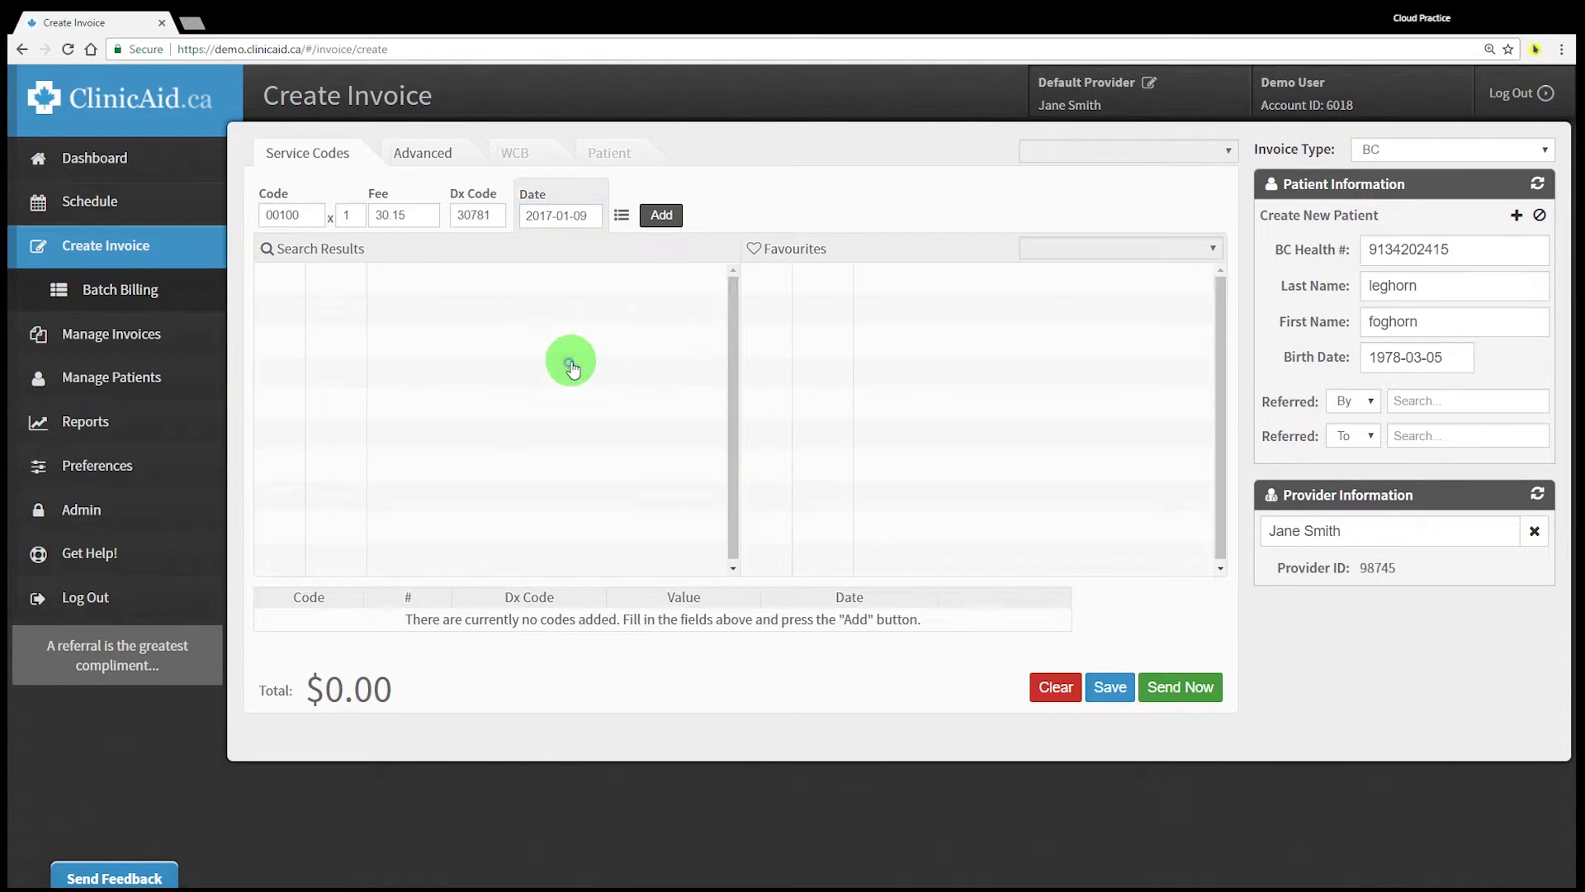
left_click(659, 216)
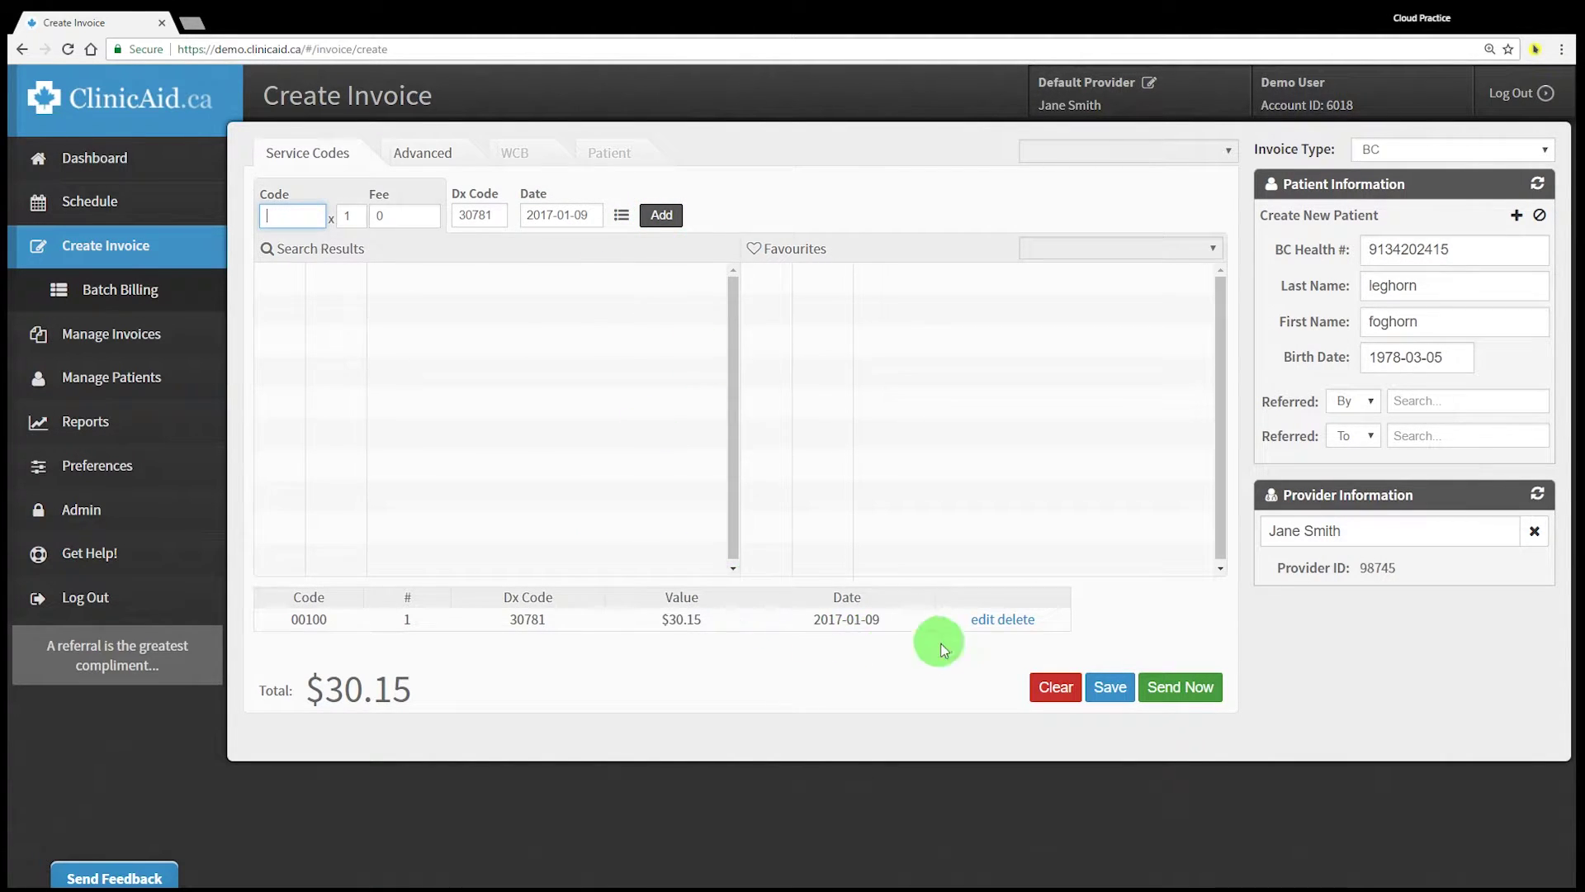
left_click(1111, 687)
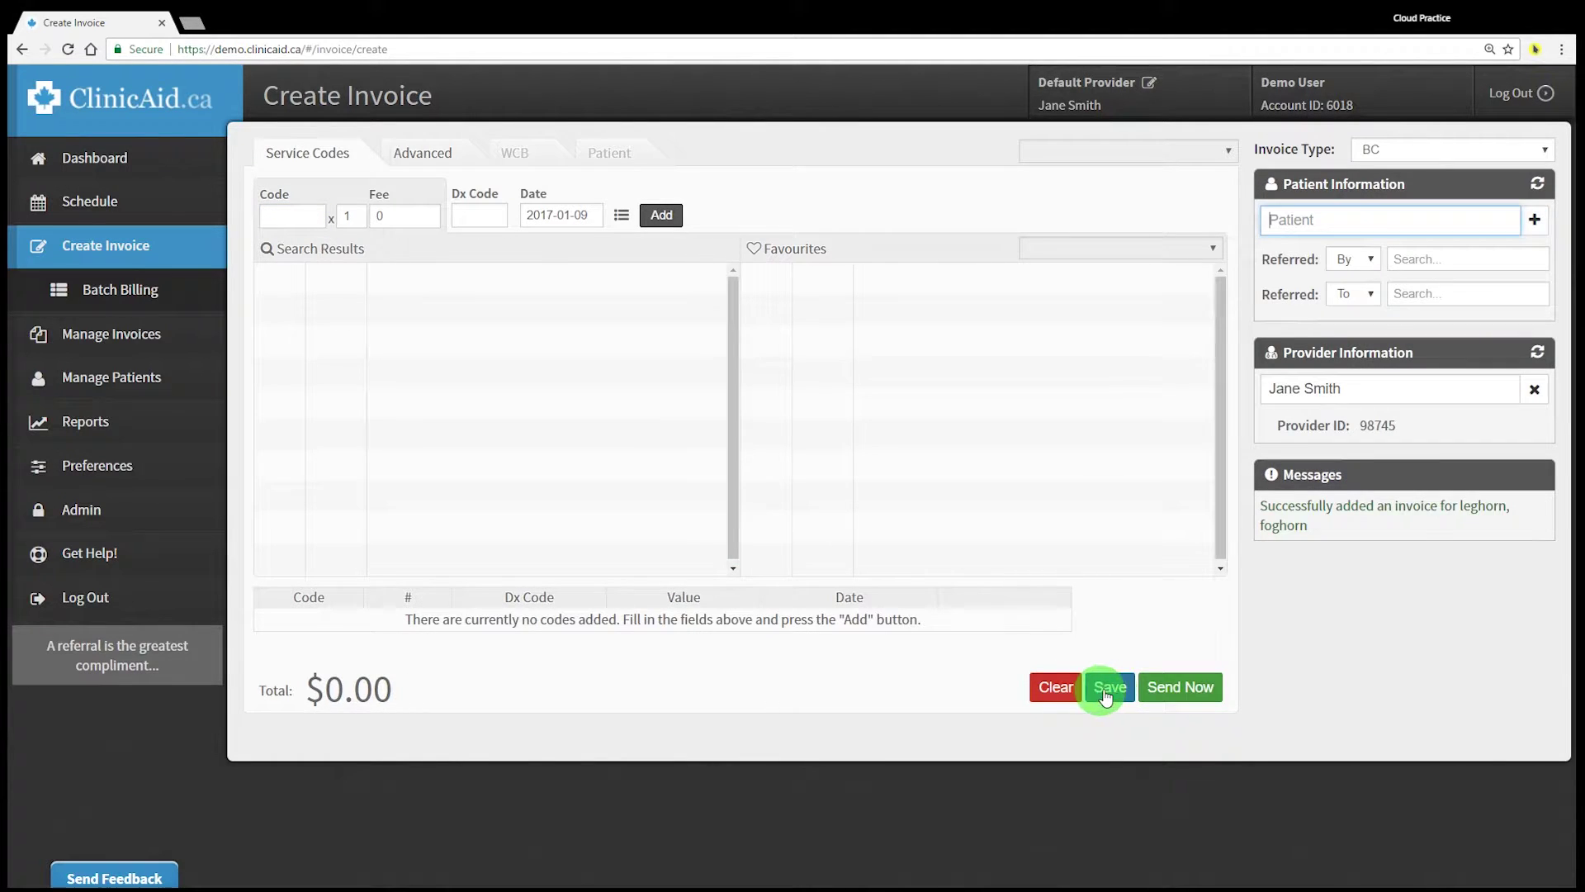
left_click_drag(1314, 531, 1266, 521)
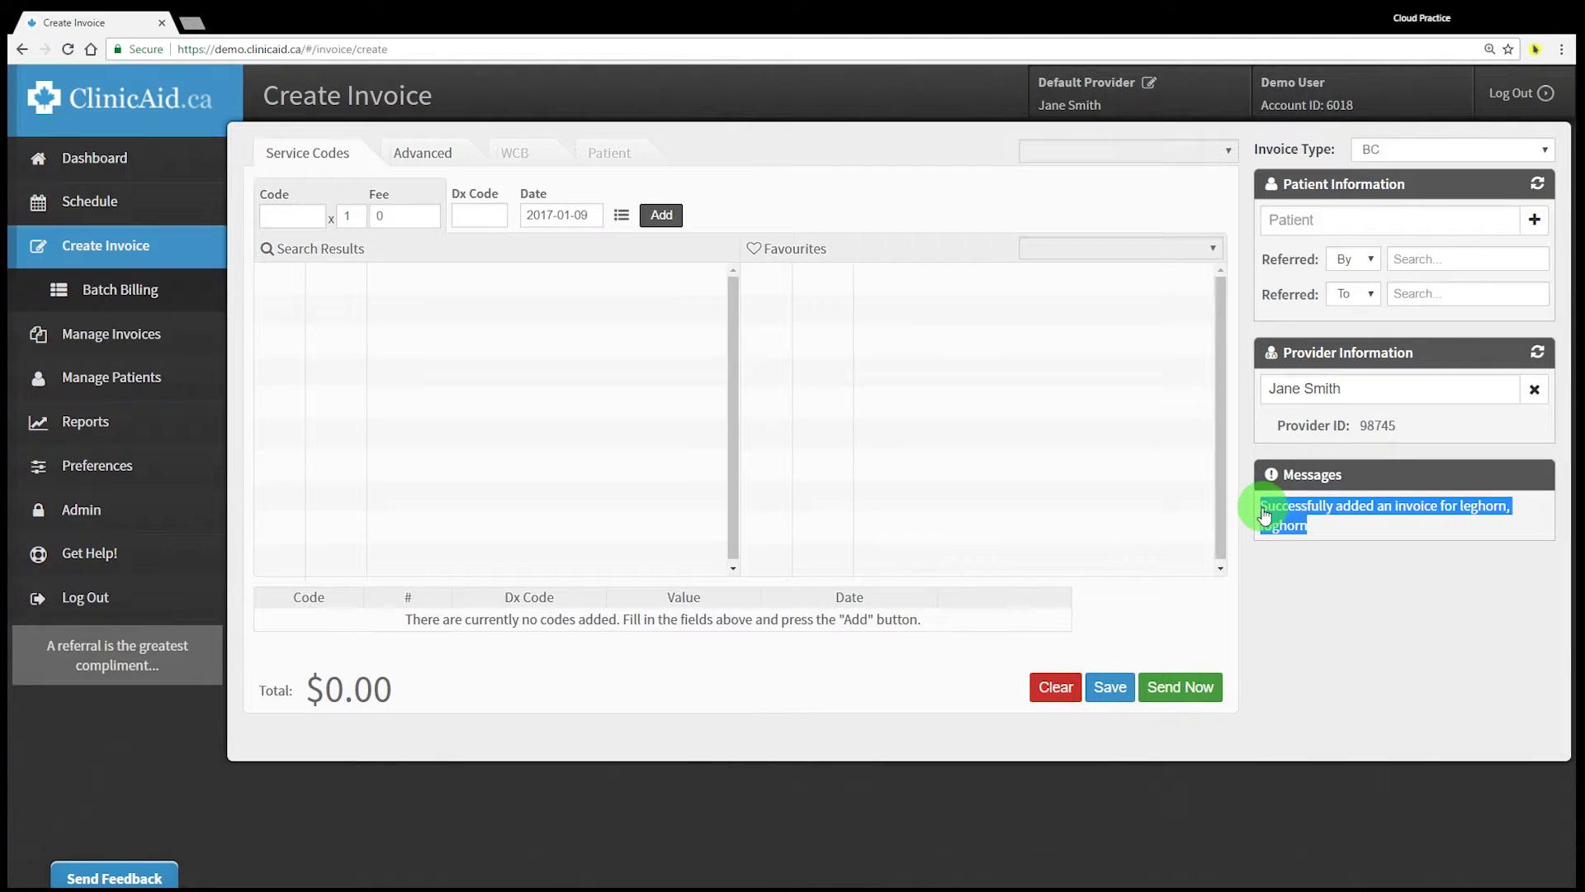
Check that the new patient is listed in Manage Patients.
left_click(145, 377)
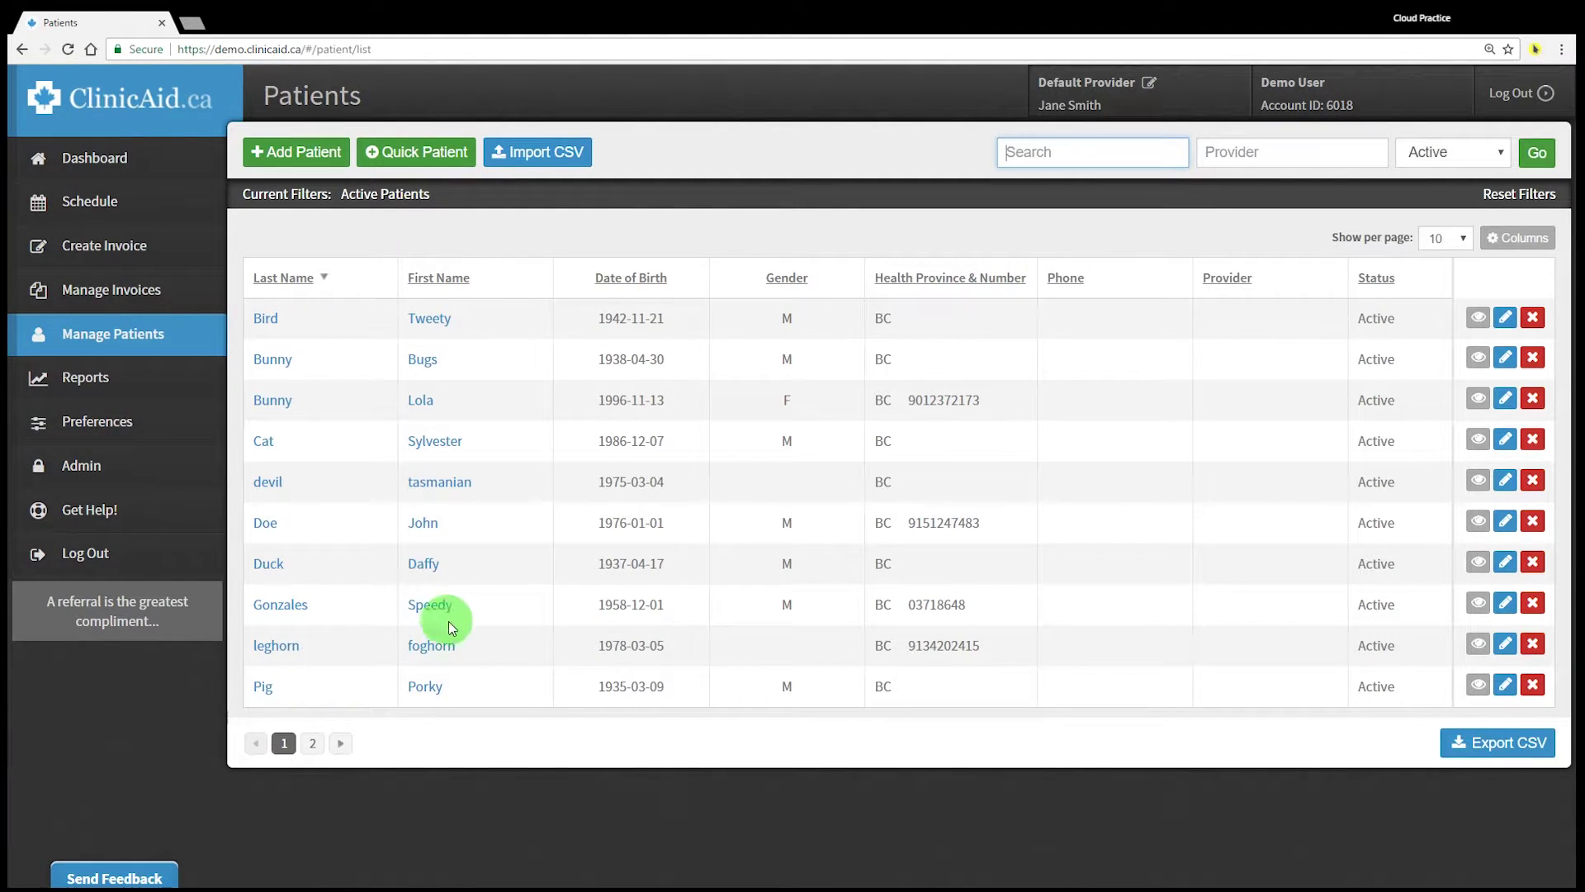
left_click_drag(490, 646, 222, 647)
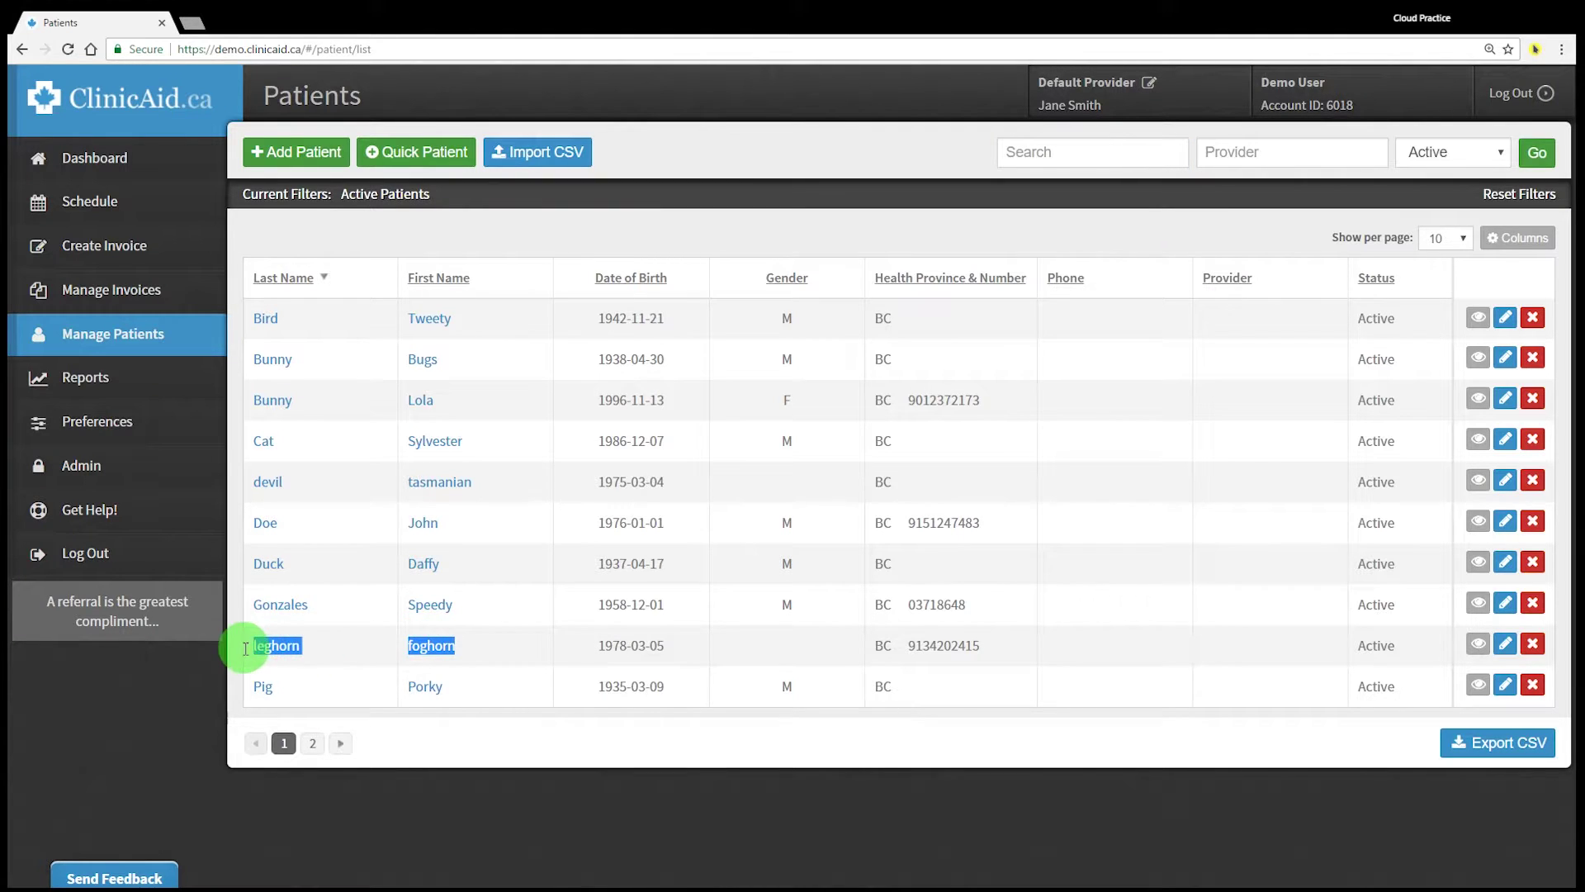
left_click(371, 647)
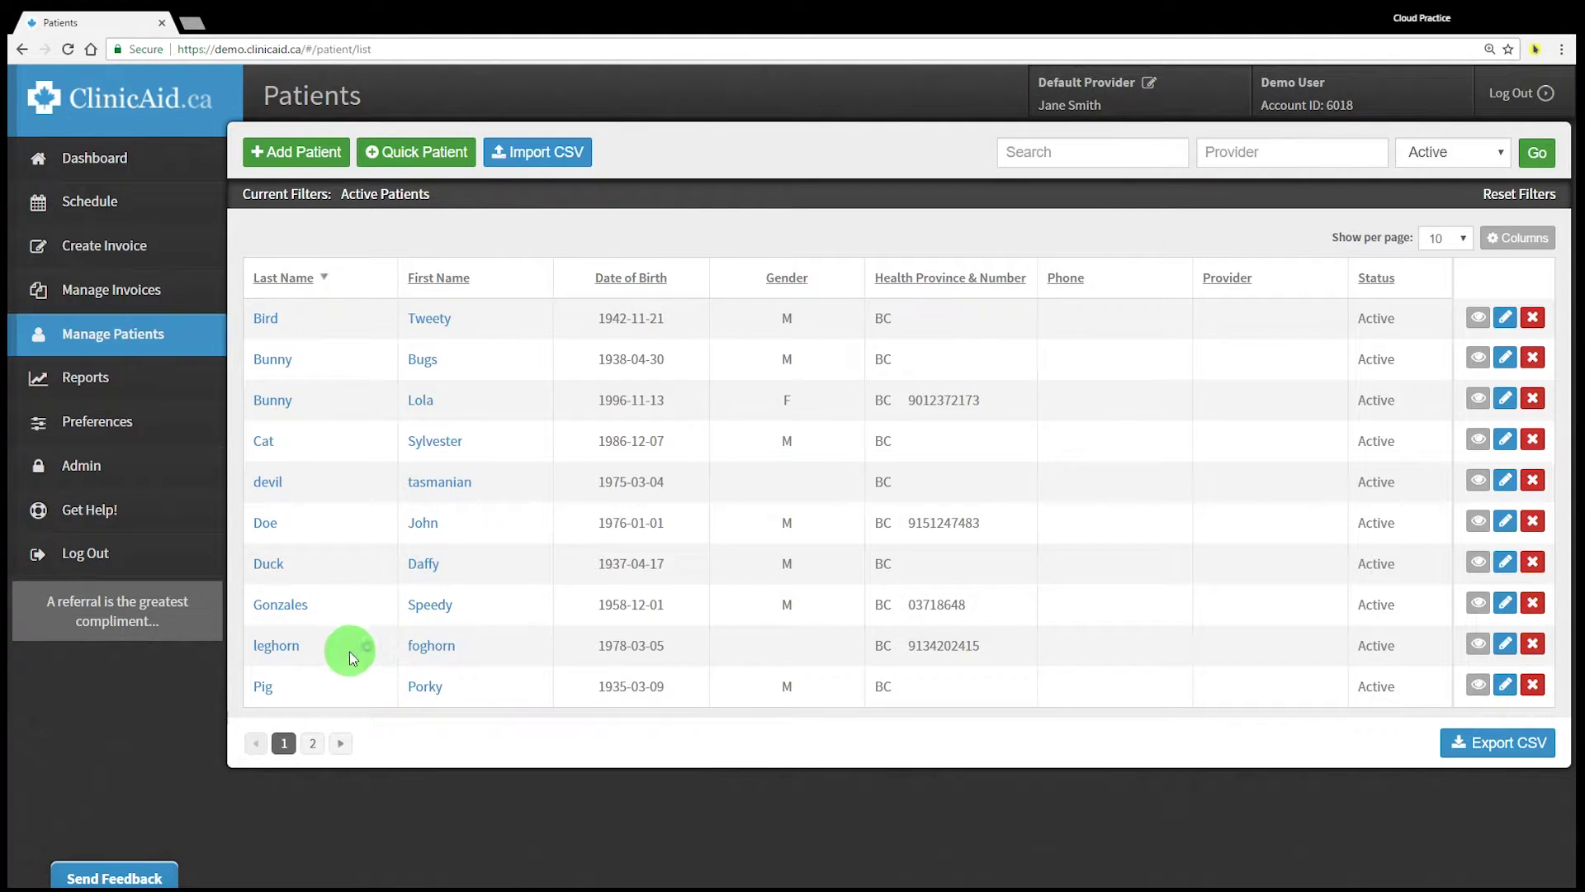
Check the 2017-01-09 $30.15 invoice in Manage Invoices, then go to the Dashboard.
left_click(156, 294)
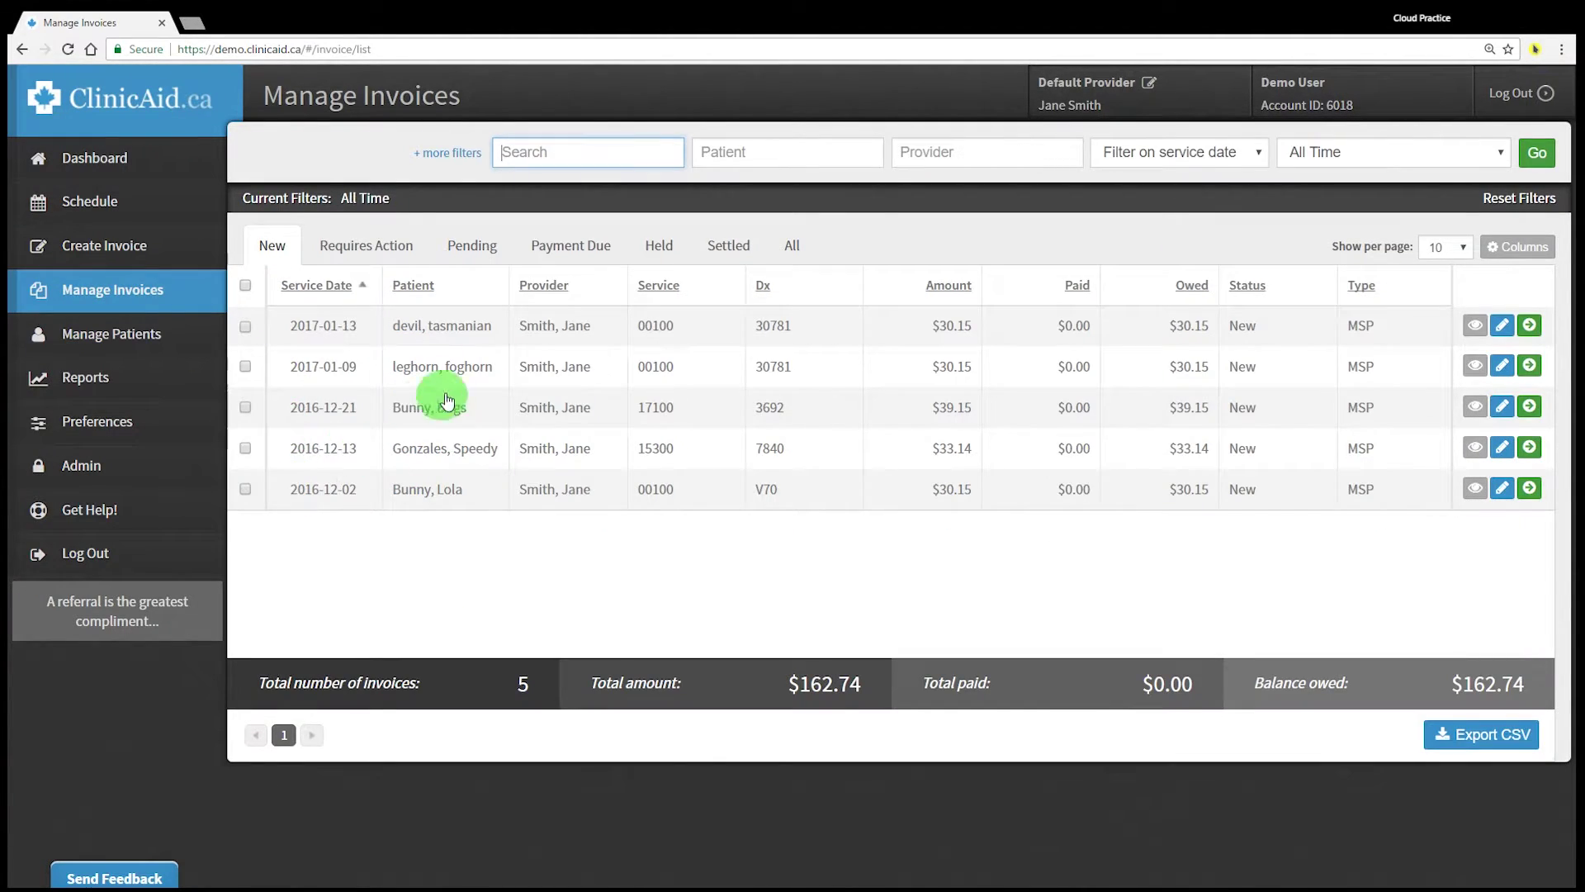
left_click(570, 448)
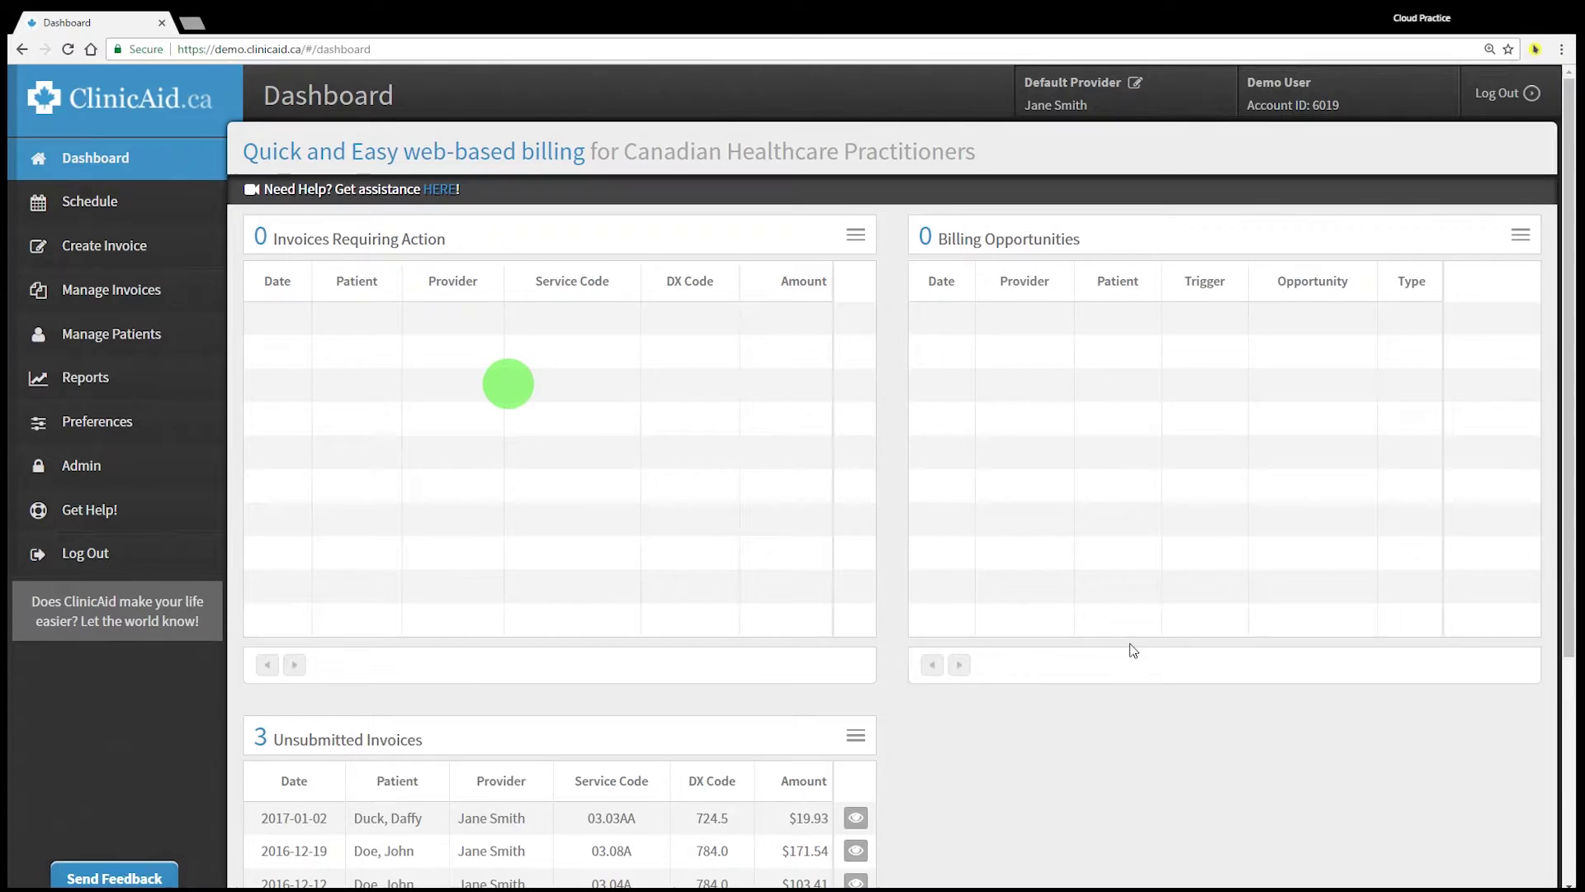
left_click(1132, 645)
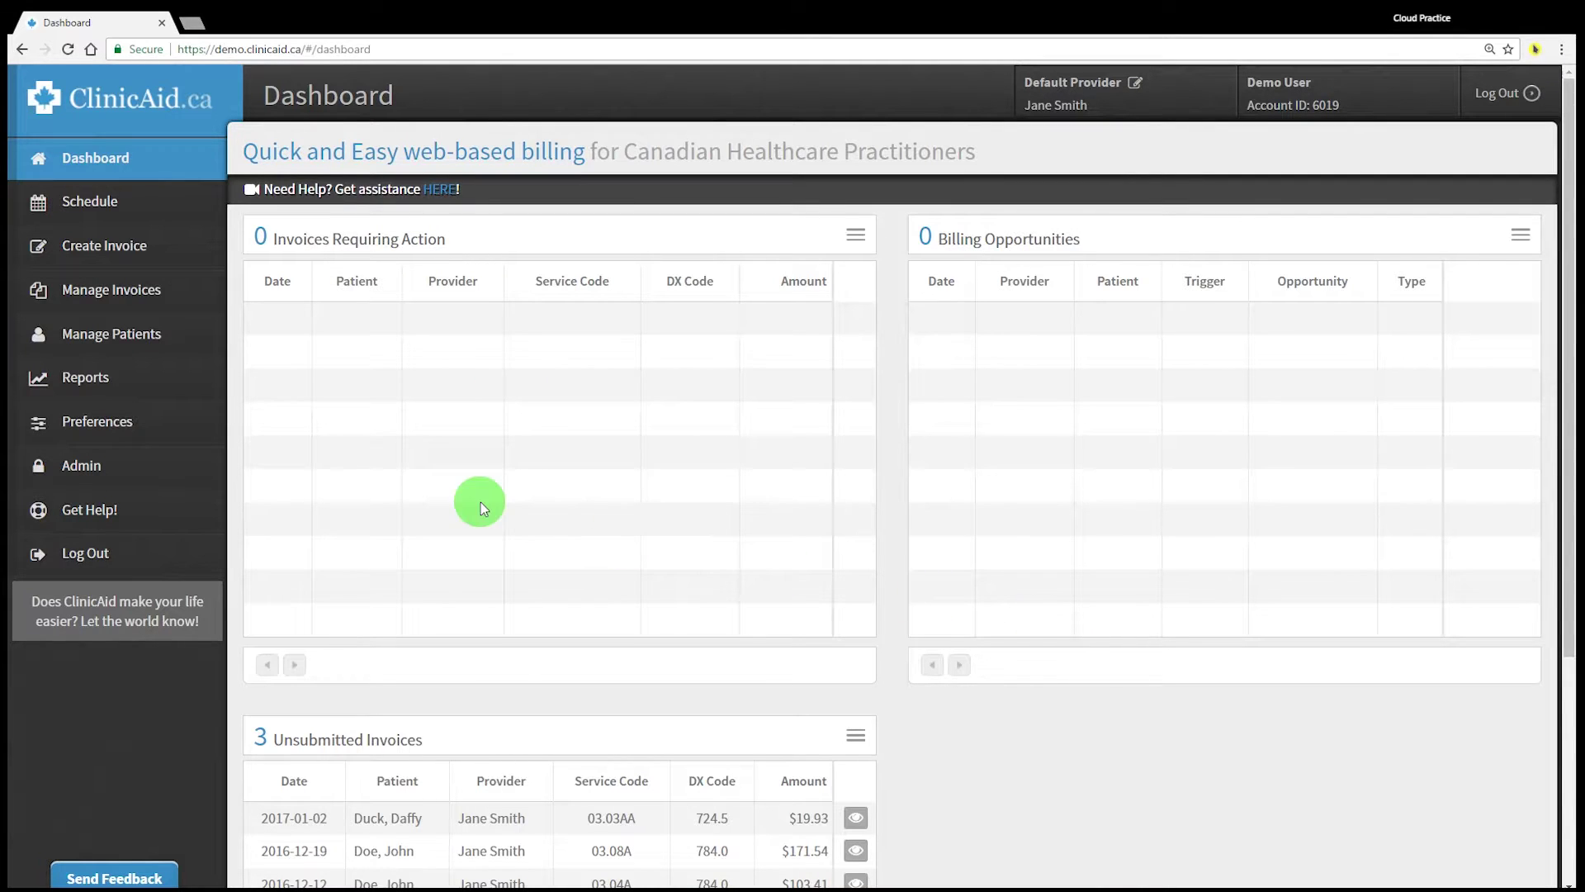
Start a new Alberta invoice and select the existing patient through a partial-name search.
left_click(174, 258)
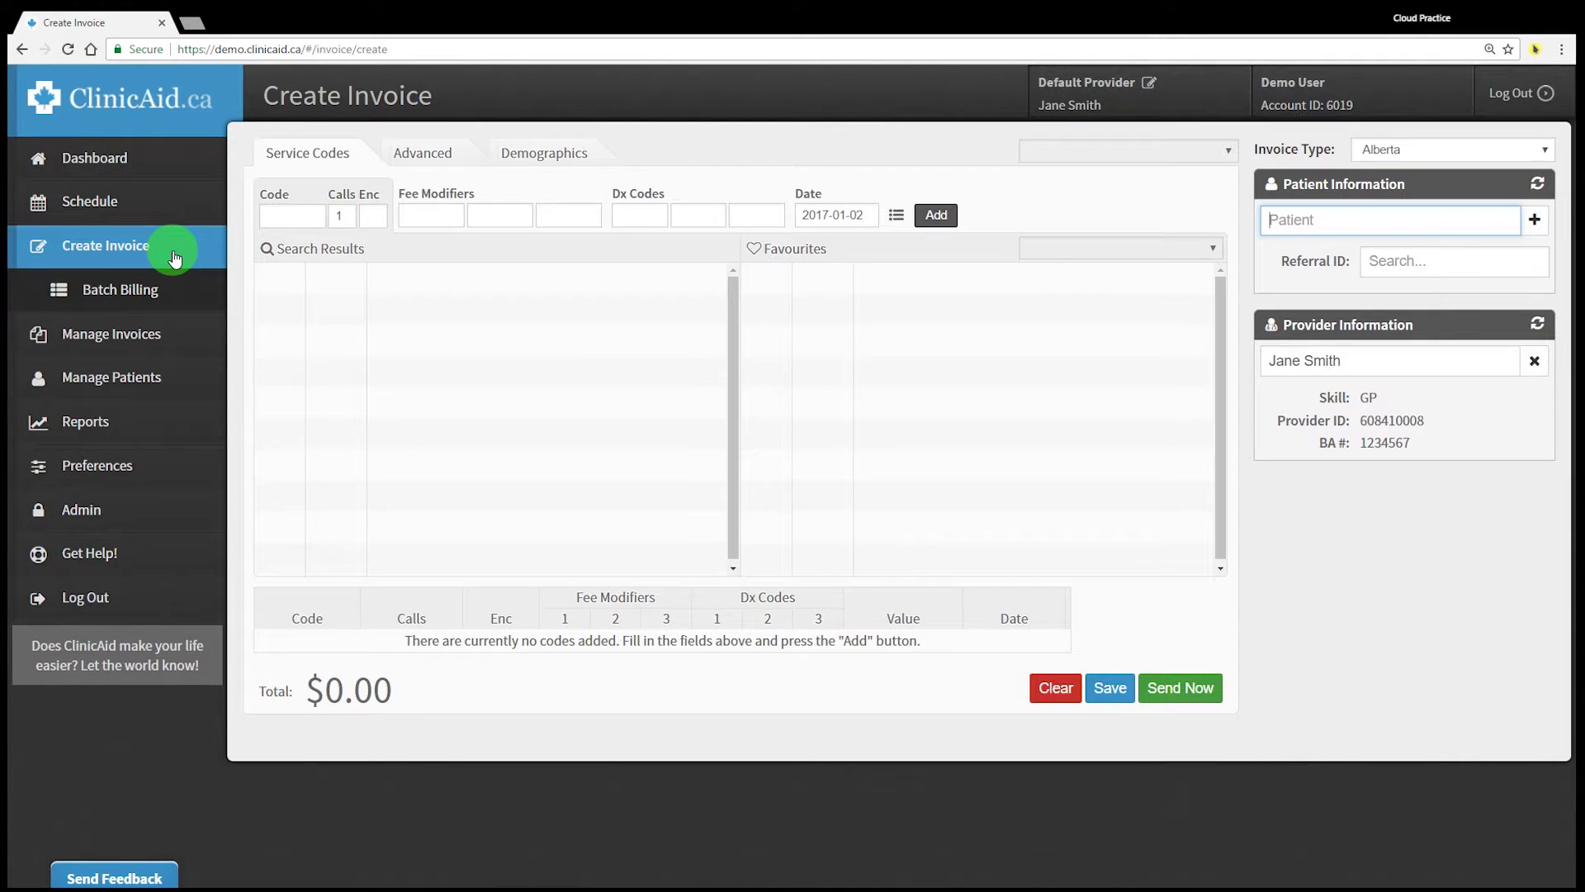
left_click(1433, 149)
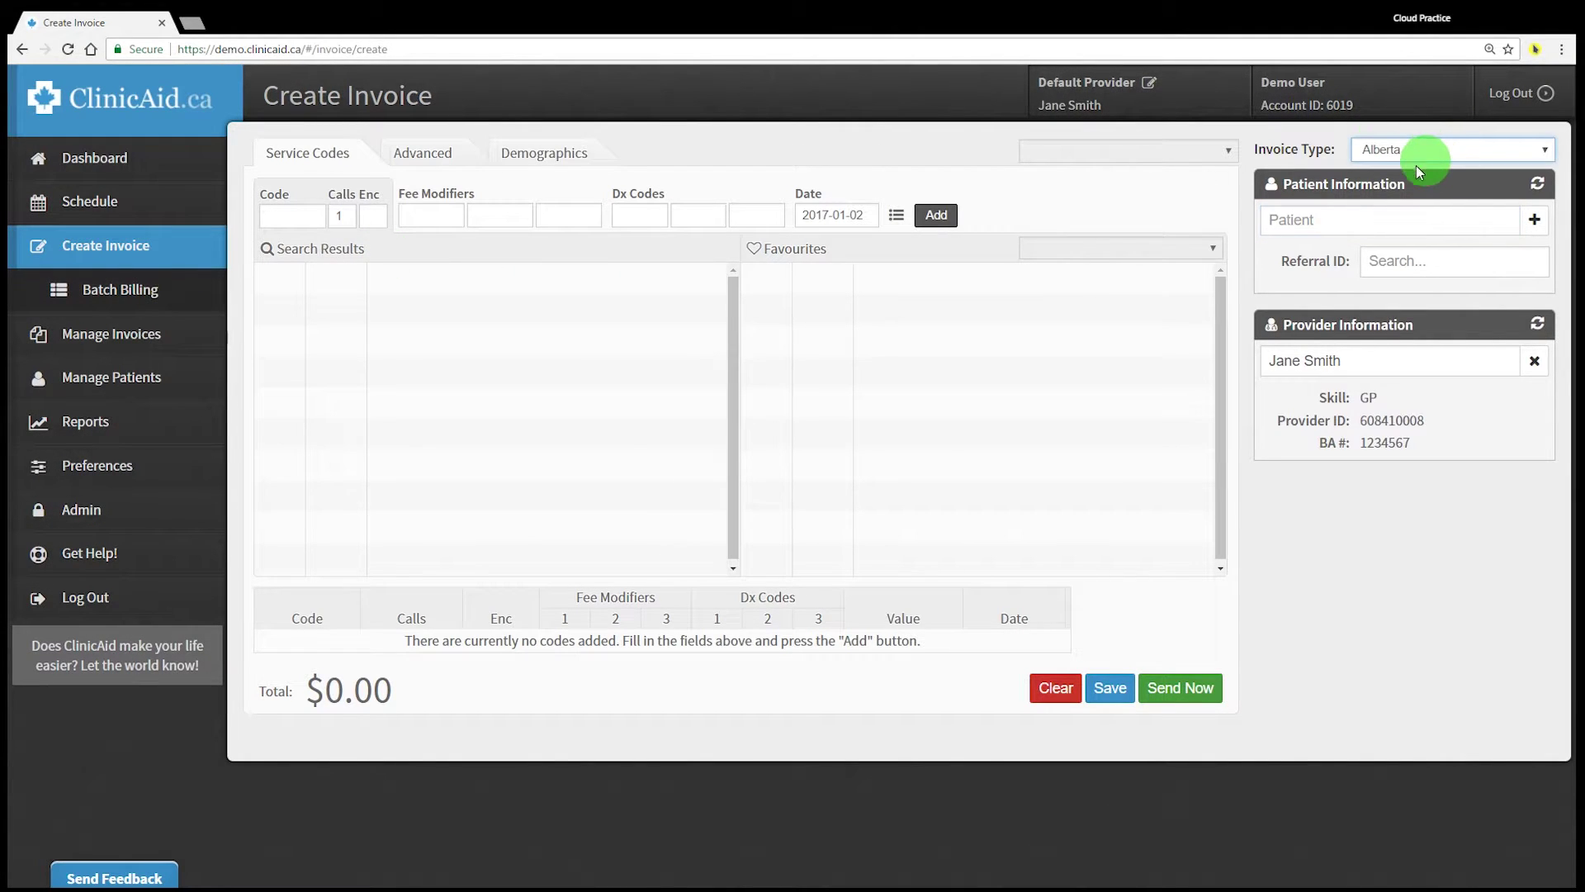
left_click(1272, 217)
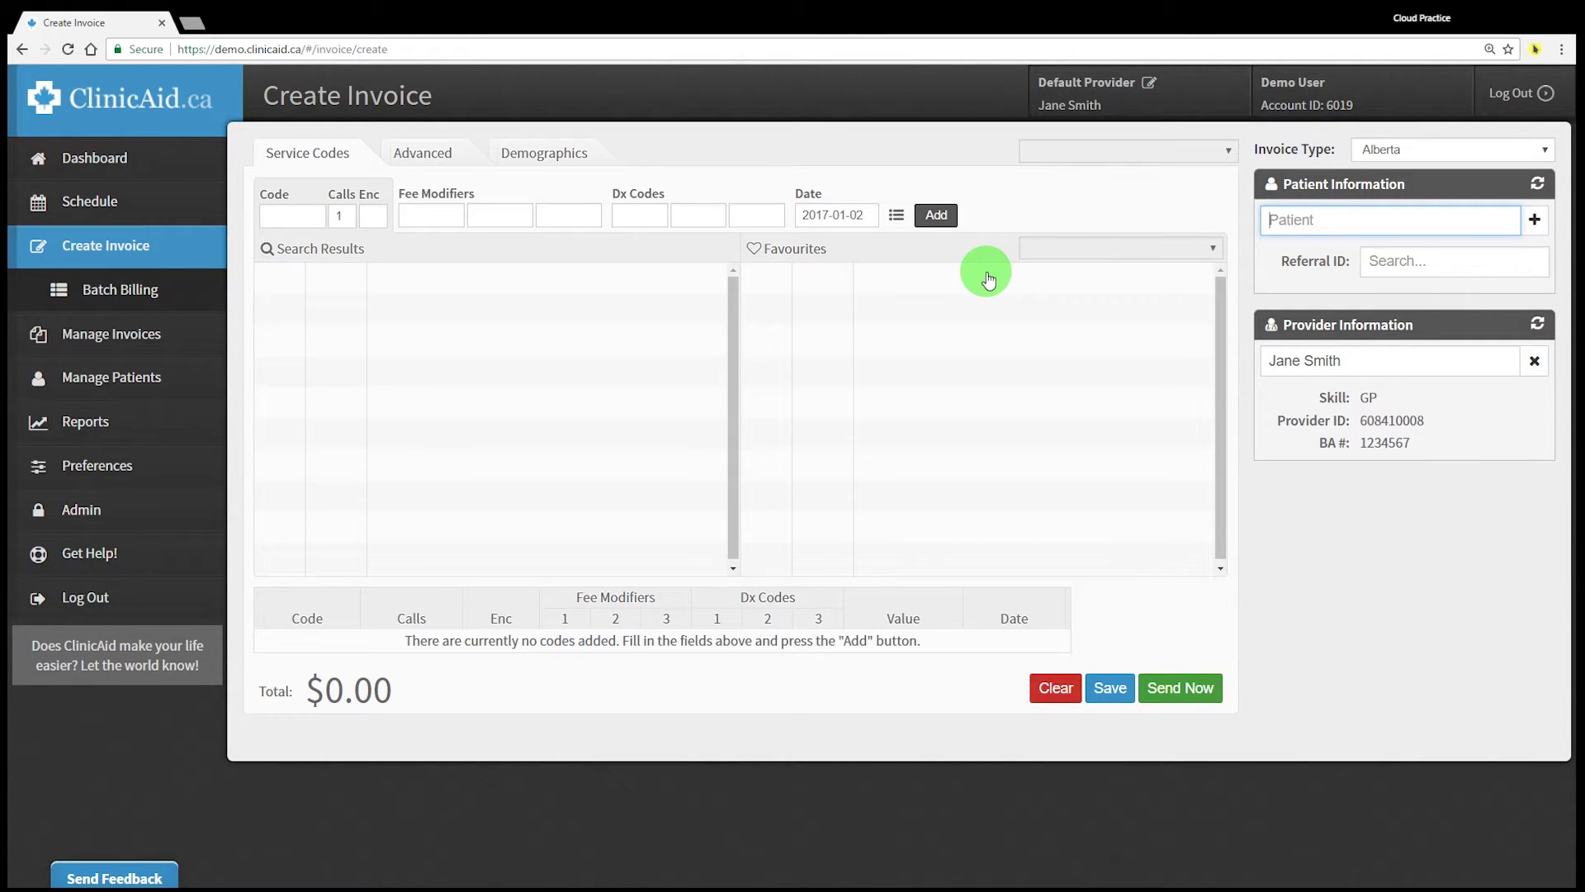
type("lol")
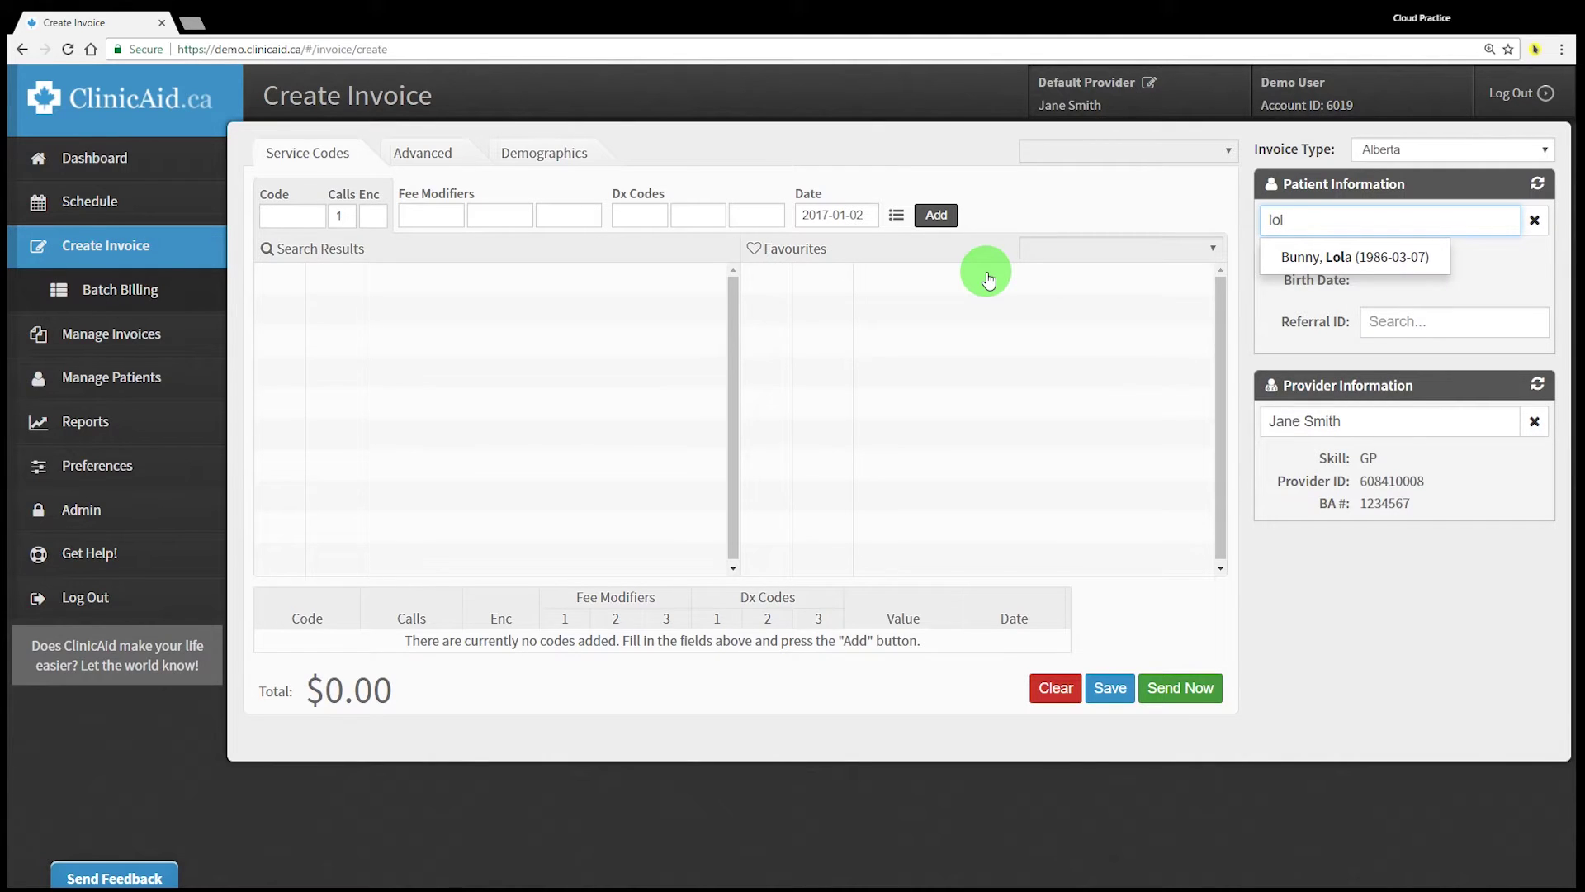
left_click(1309, 257)
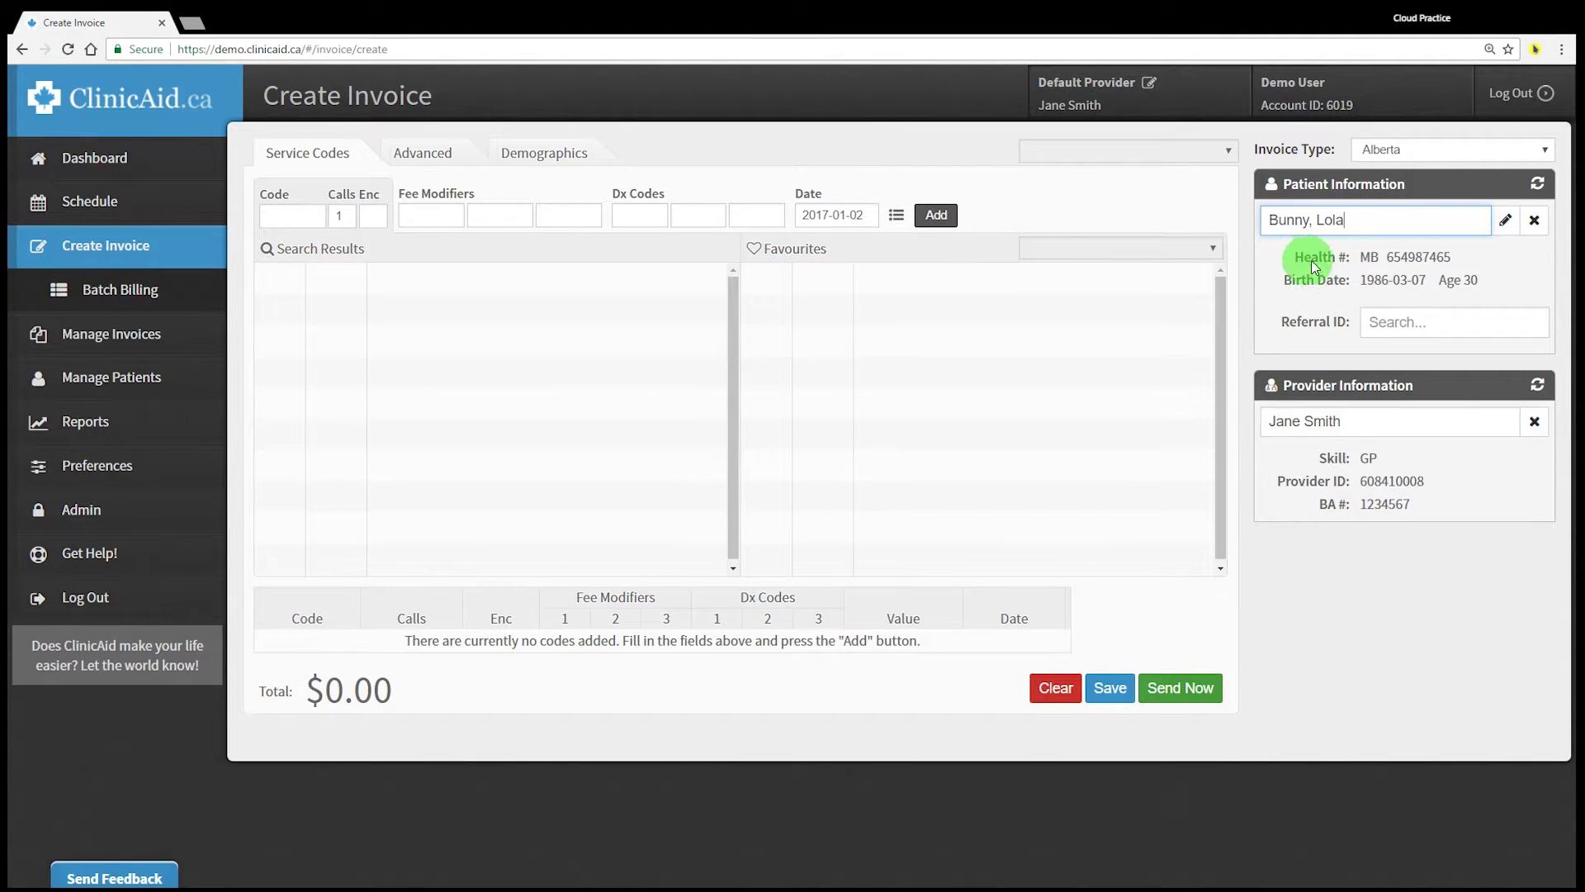
left_click_drag(1358, 257, 1438, 264)
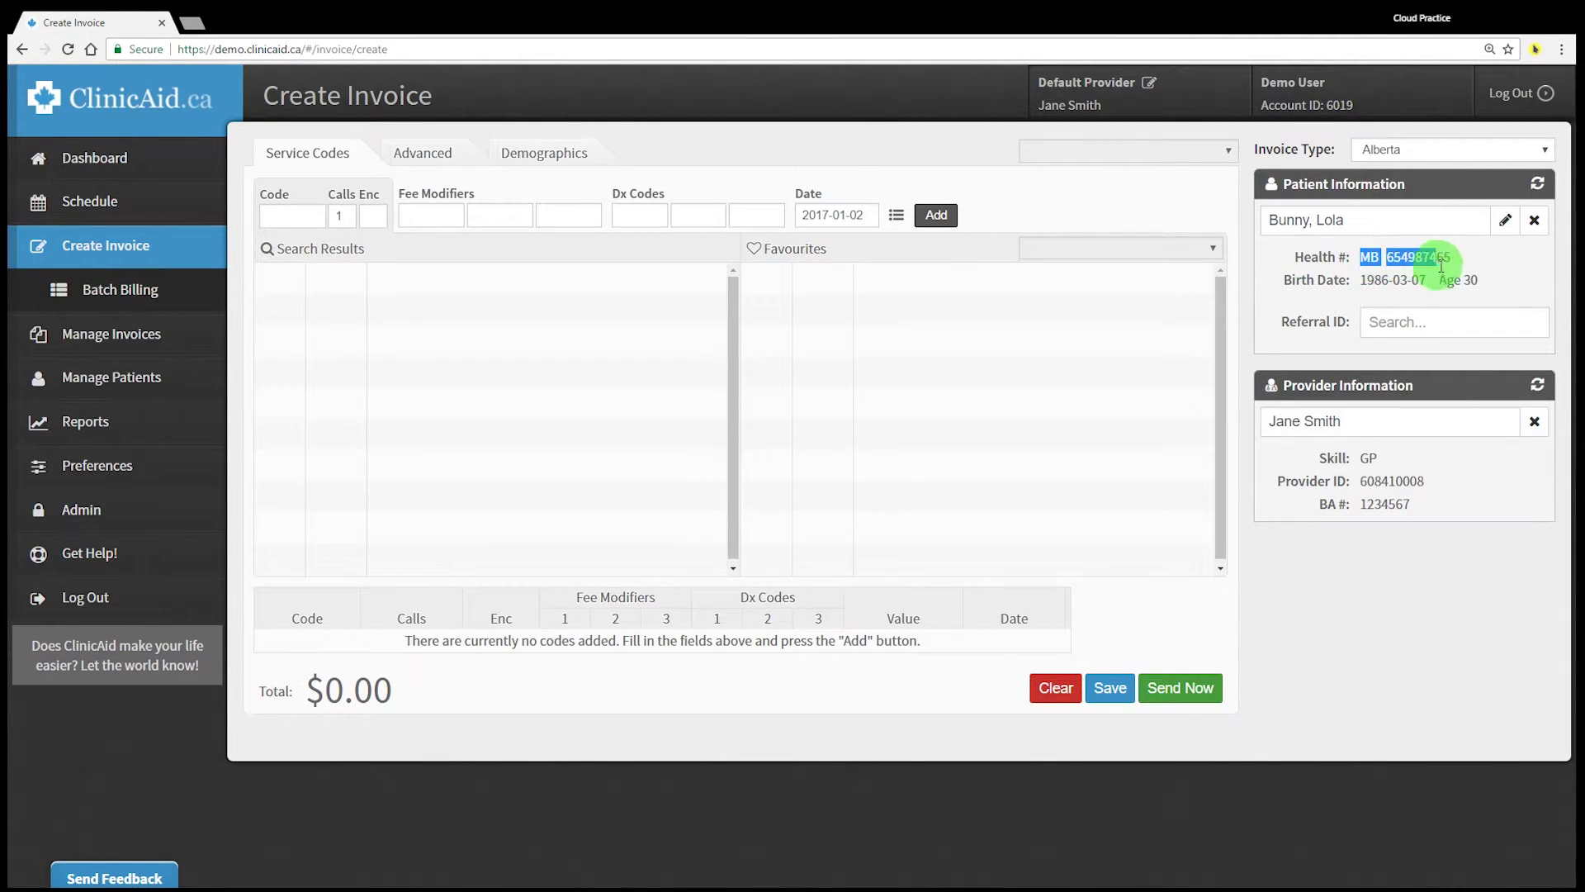
left_click(1300, 262)
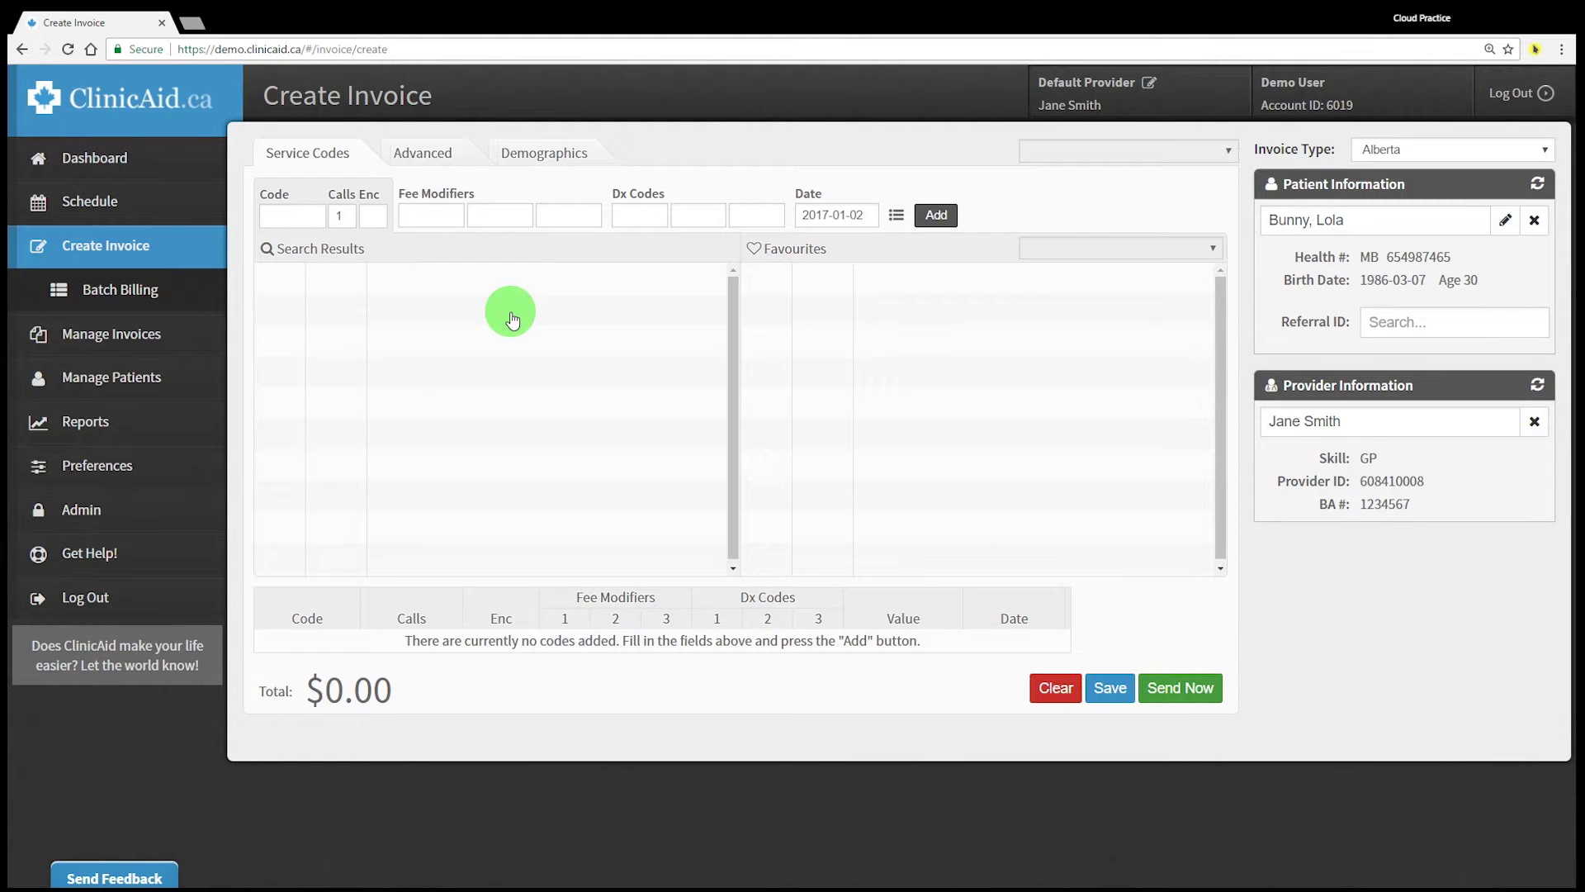
Review the patient's demographics and the provider's details.
left_click(541, 159)
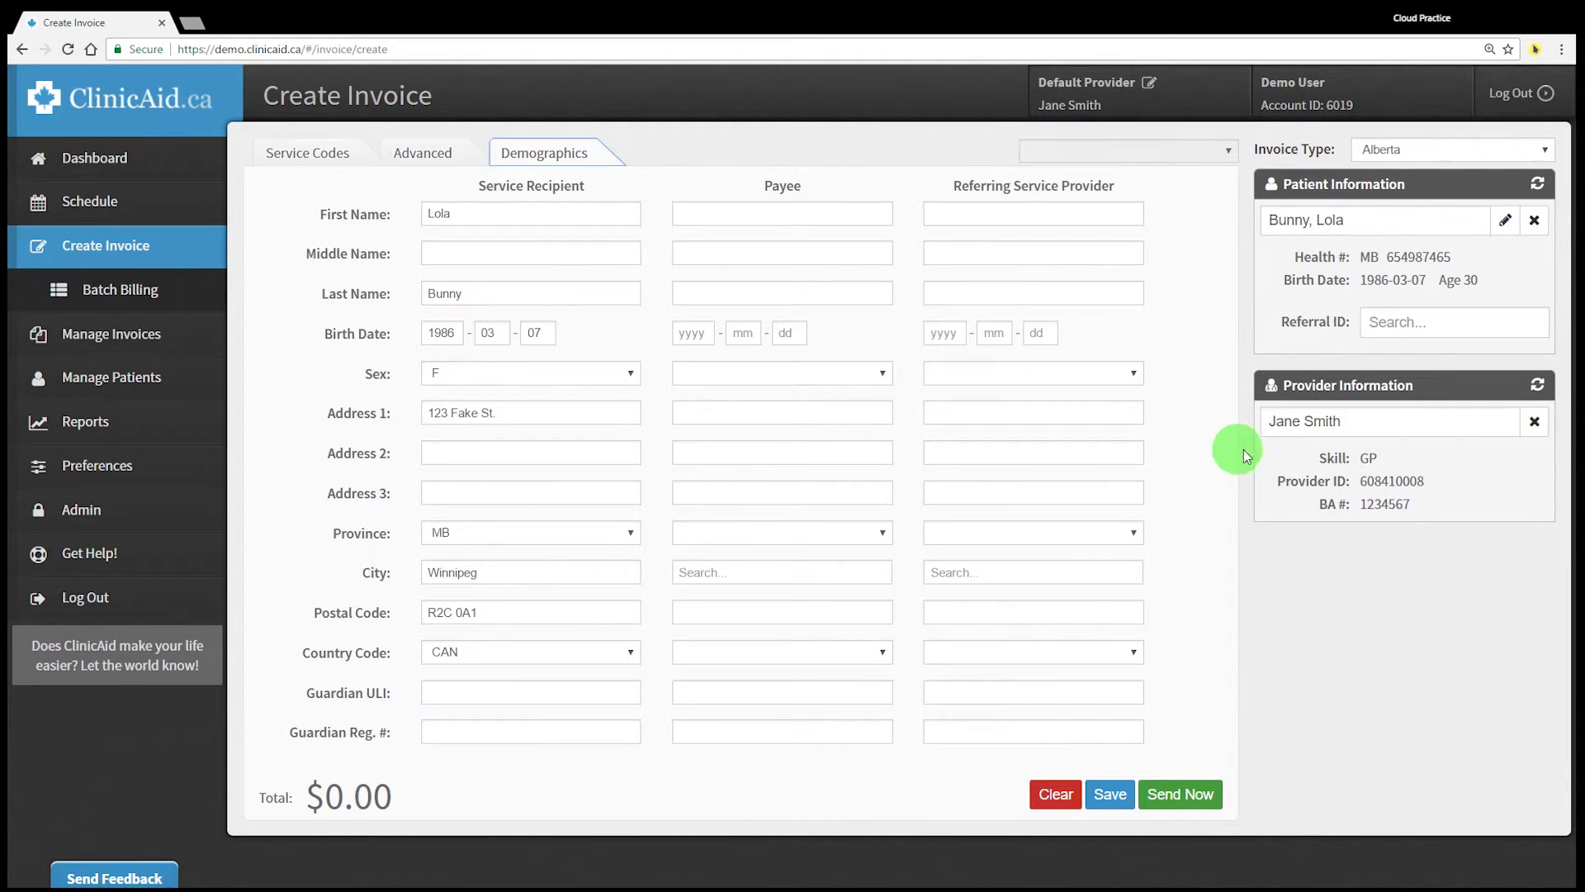
left_click_drag(1345, 459, 1397, 517)
left_click(1366, 556)
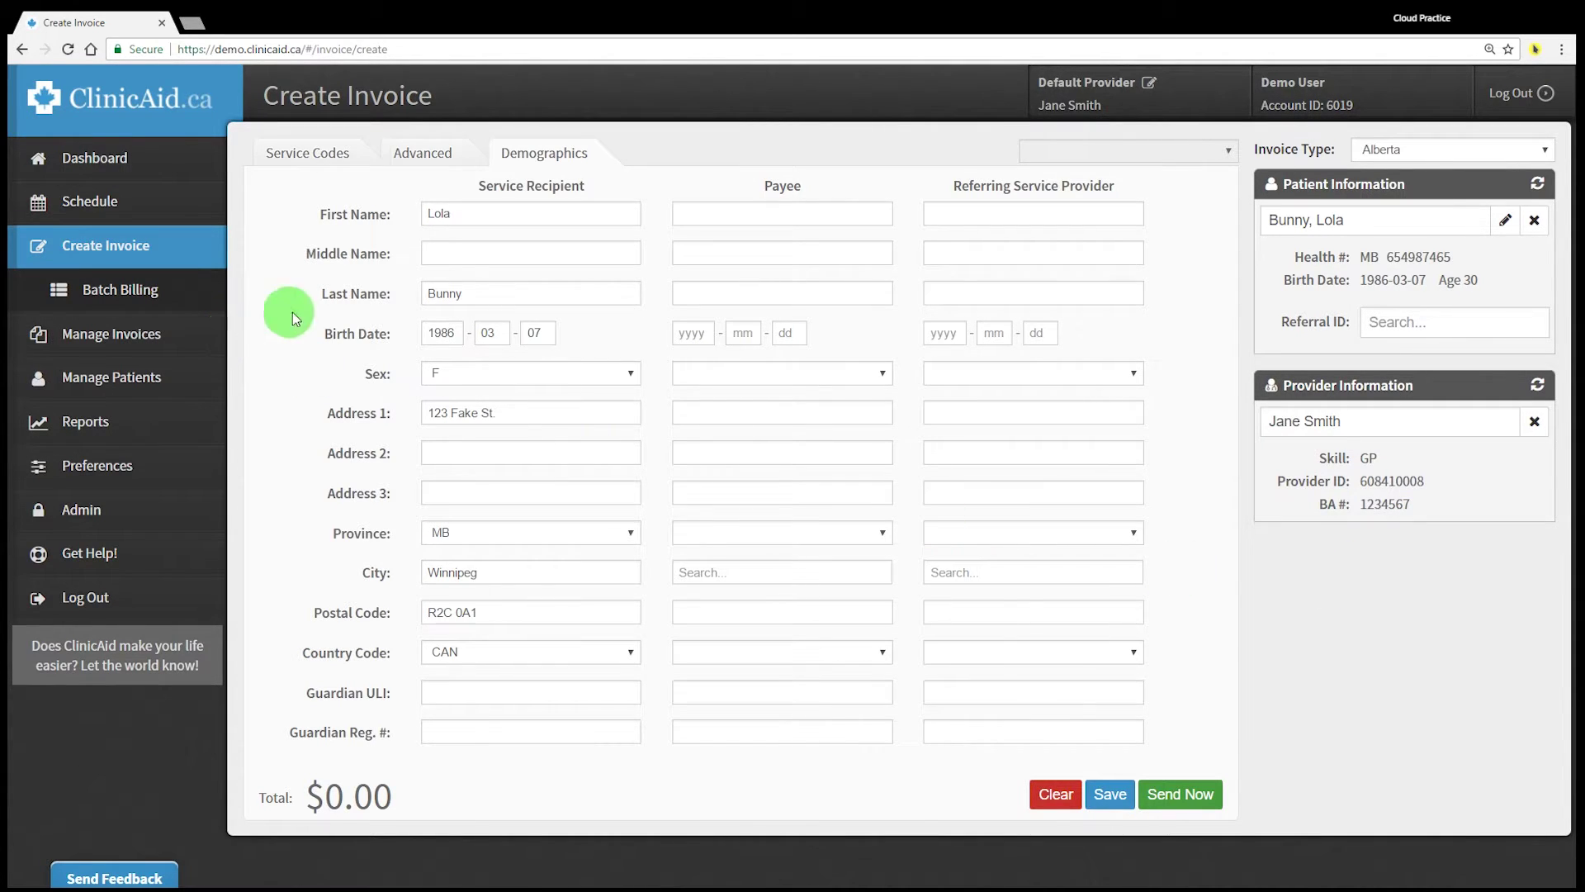
Set the Skill Code to Obstetrics & Gynaecology (OBGY) via an 'obgyn' search.
left_click(423, 157)
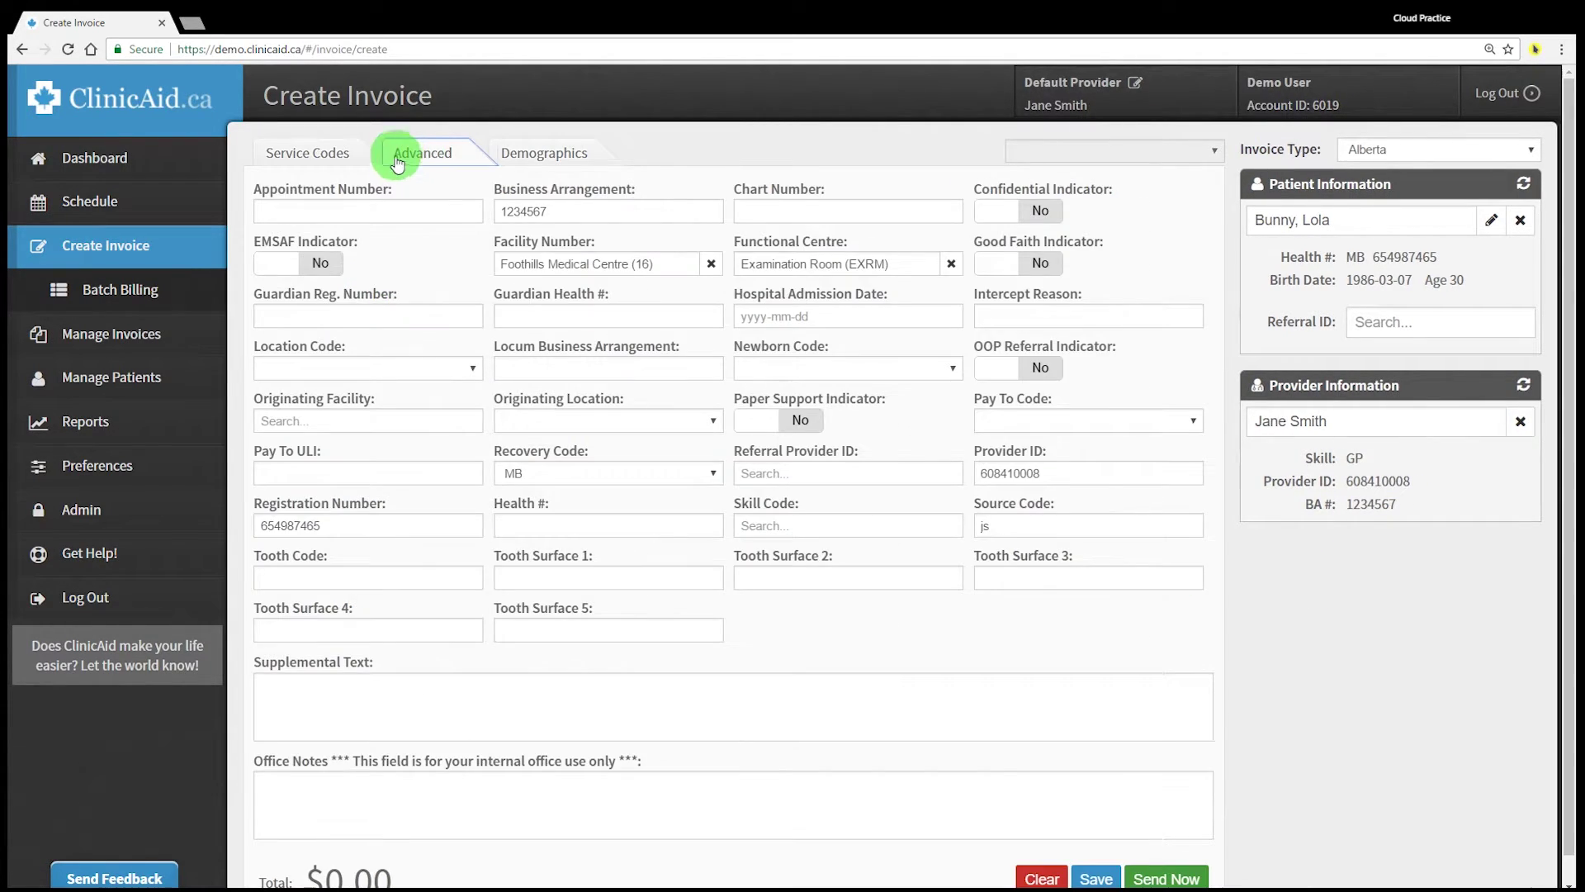
left_click(780, 527)
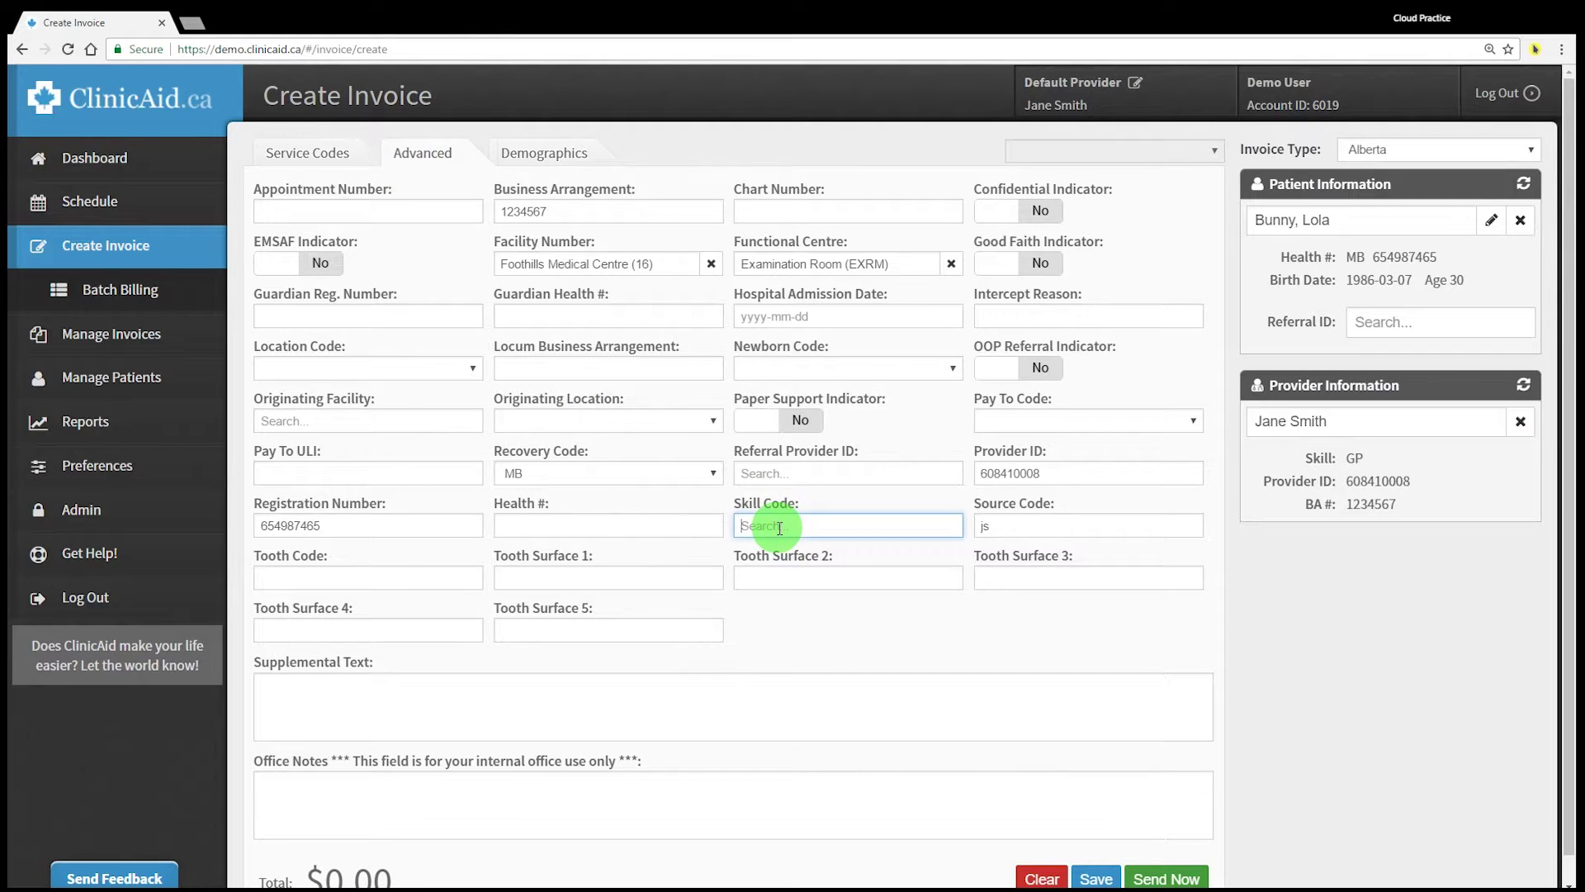
type("obgyn")
left_click(779, 555)
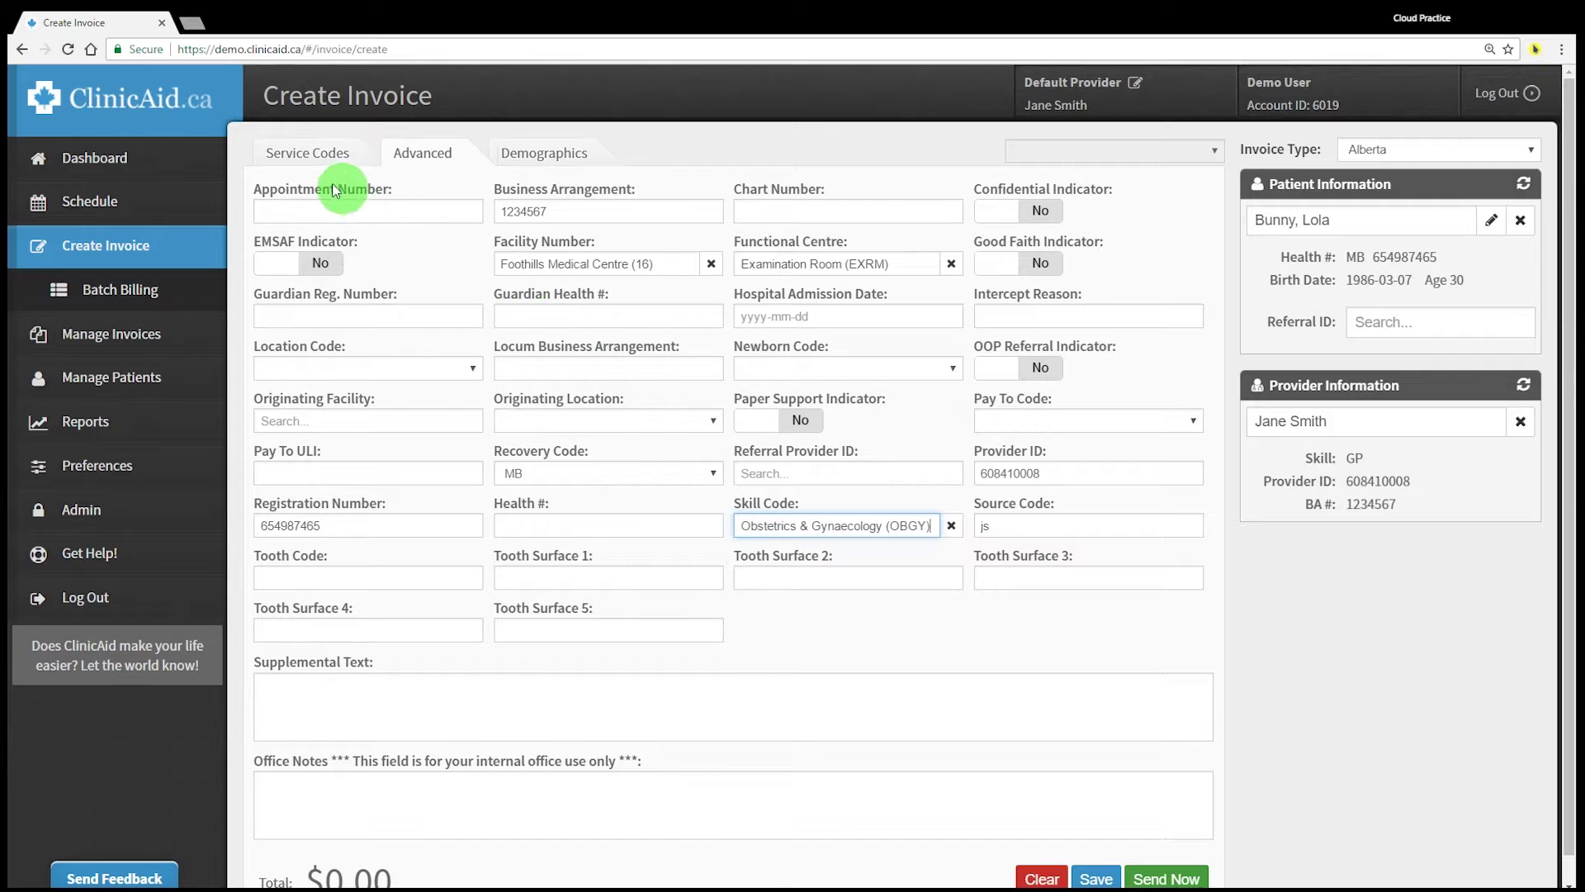
left_click(304, 157)
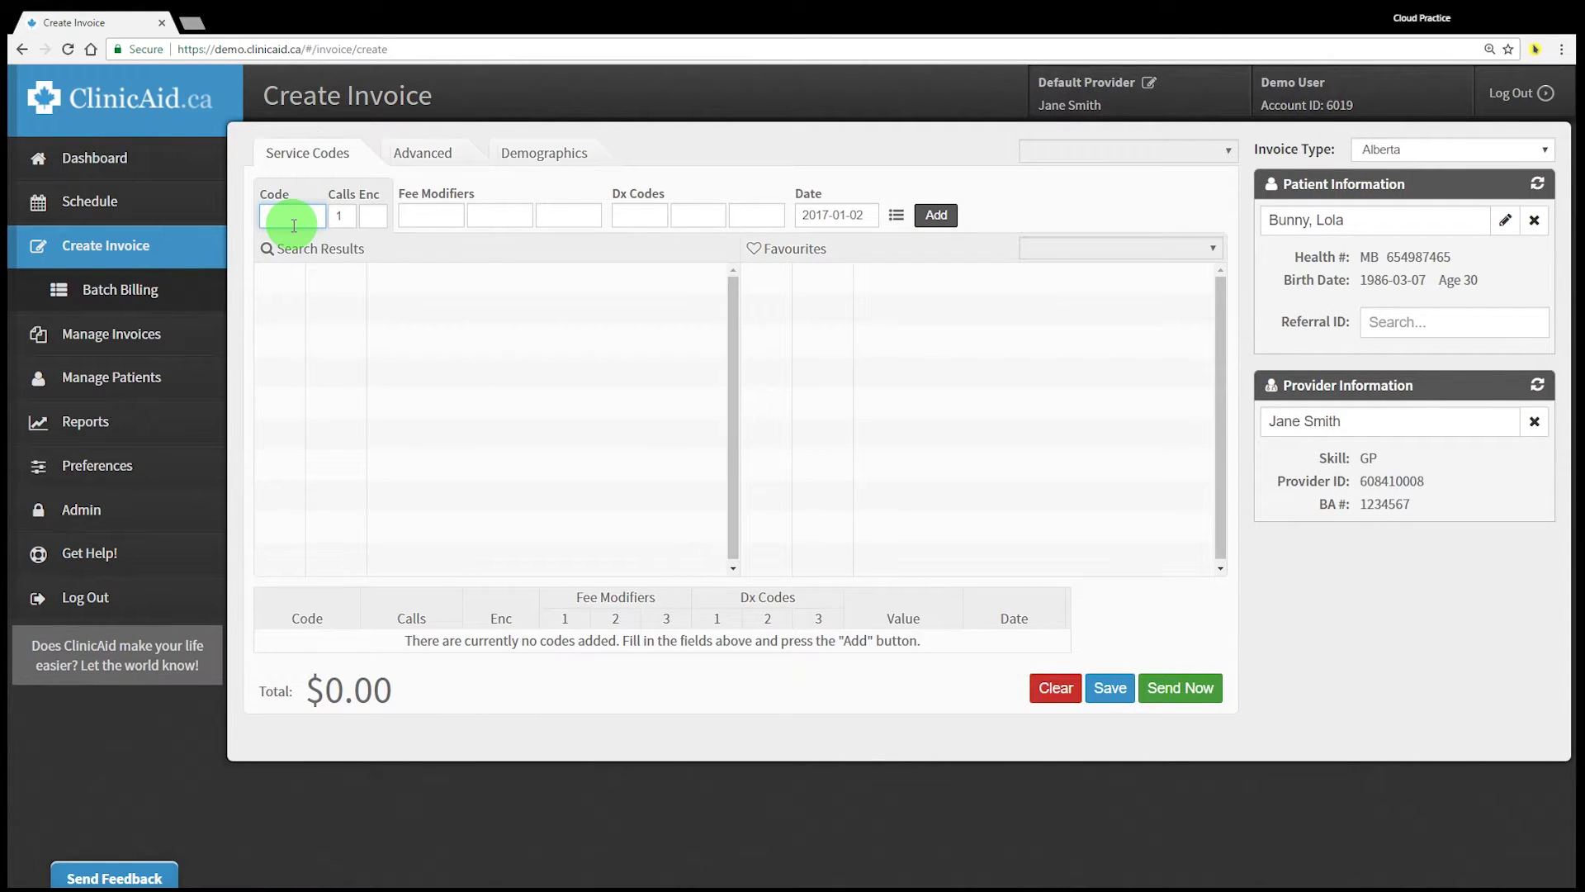
Add a 03.08B line with modifier NTPM, diagnosis 658.1, dated 2017-01-02.
type("03.08")
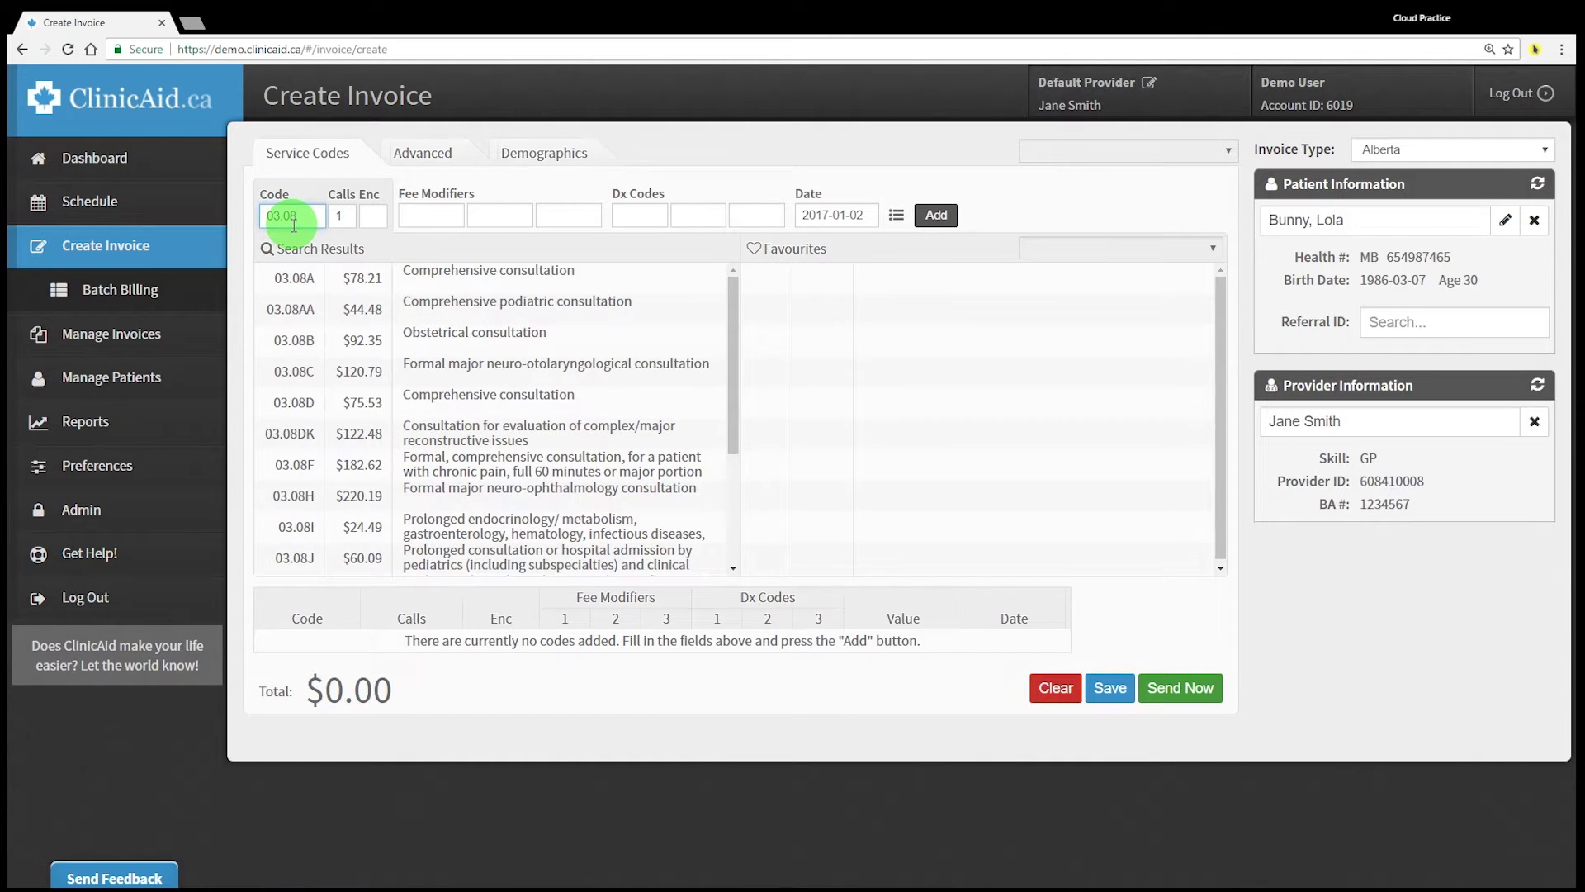
type("B")
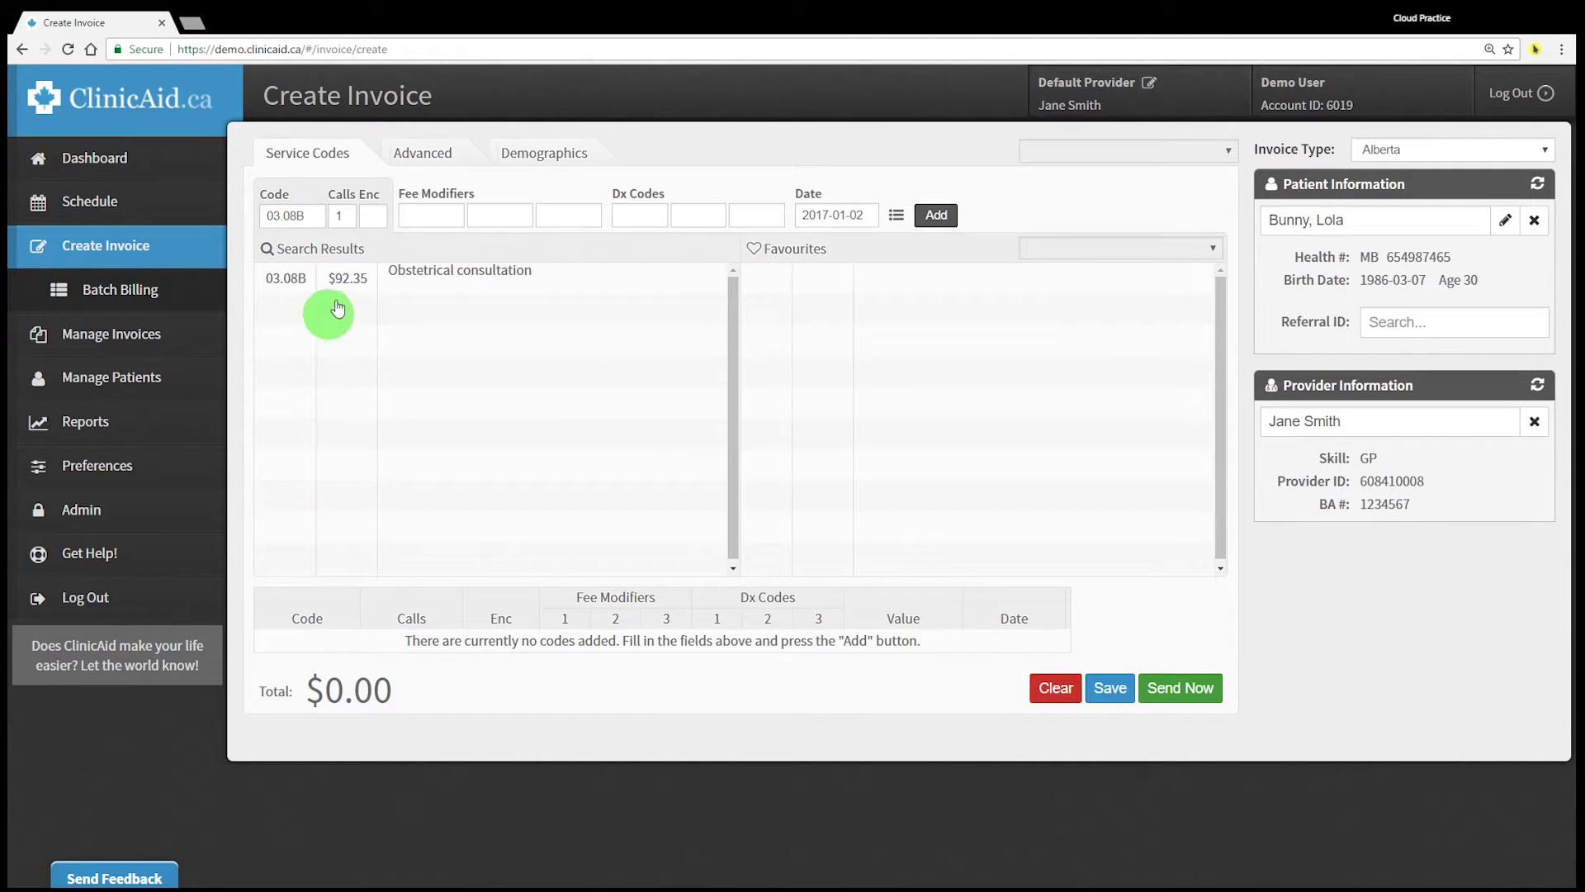
left_click(419, 213)
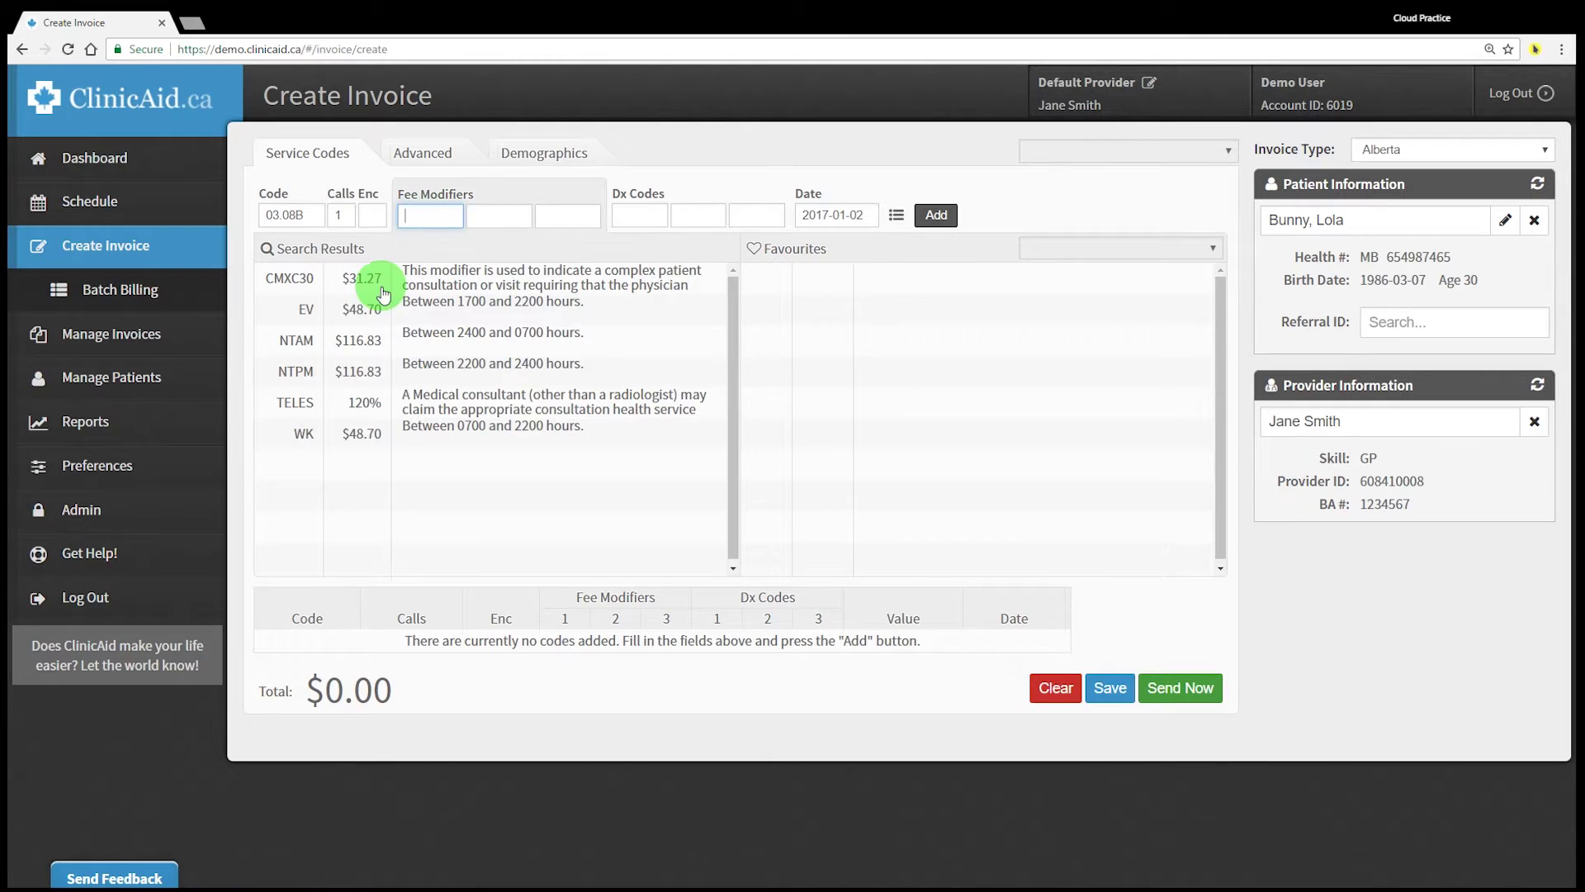
left_click(295, 373)
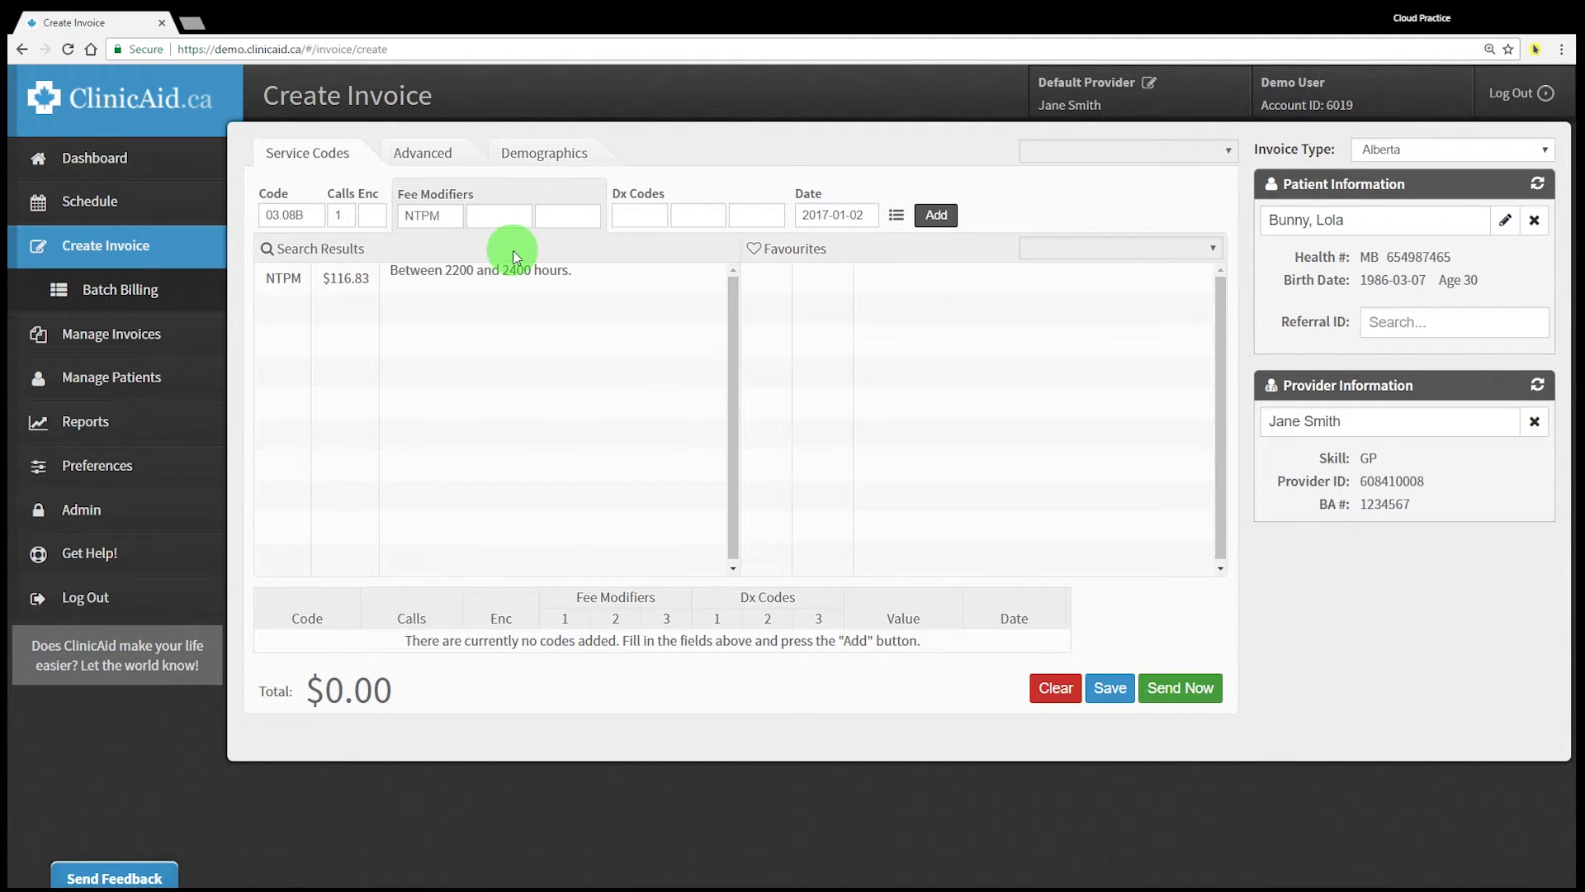
left_click(625, 218)
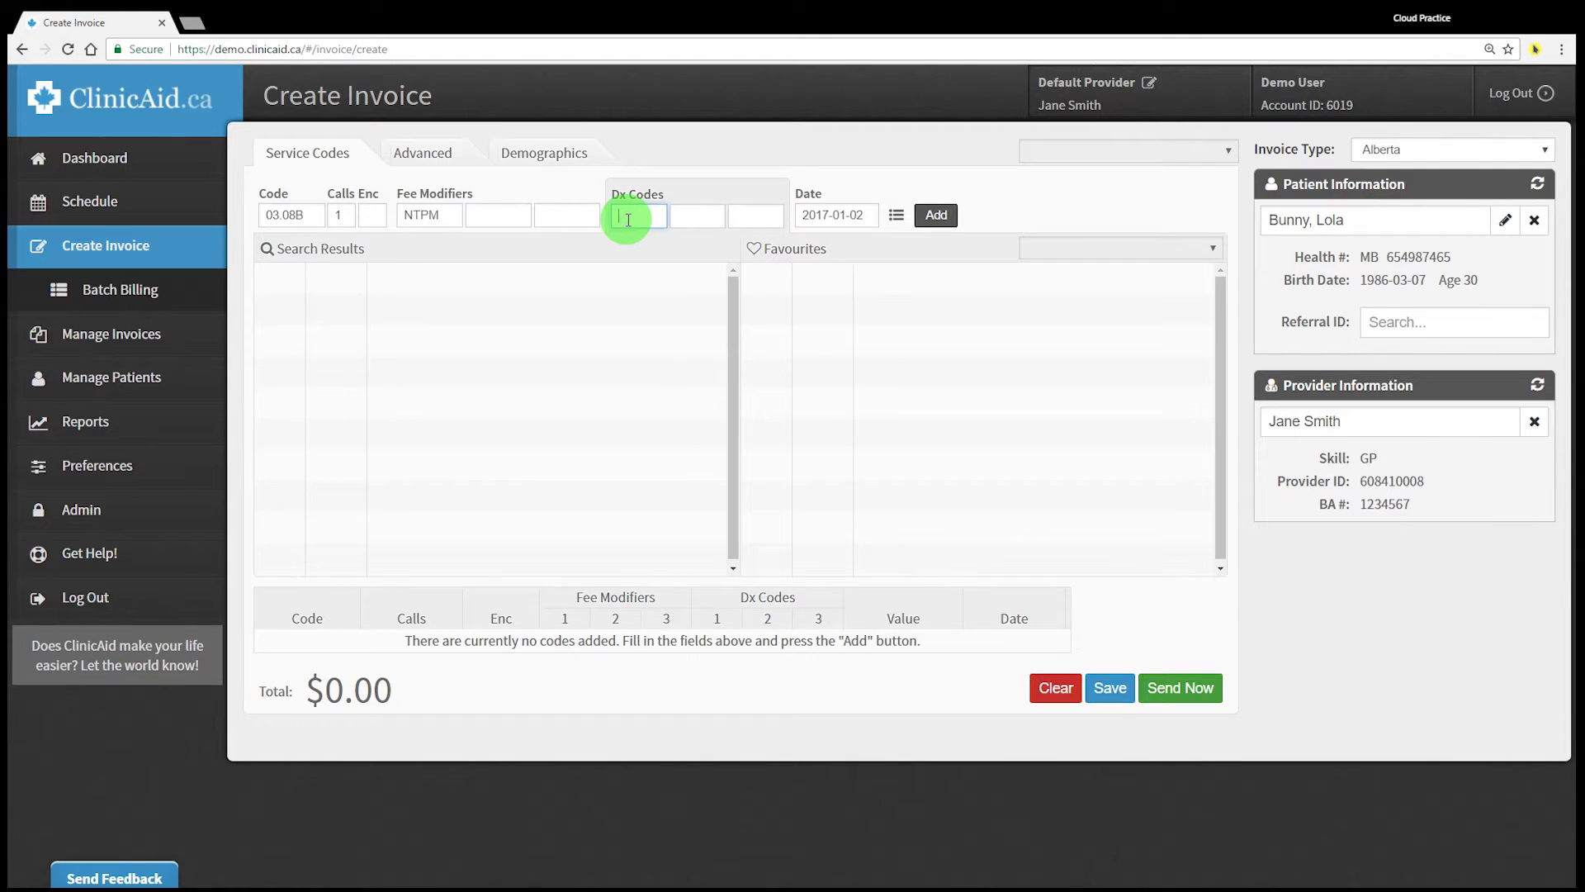
type("658")
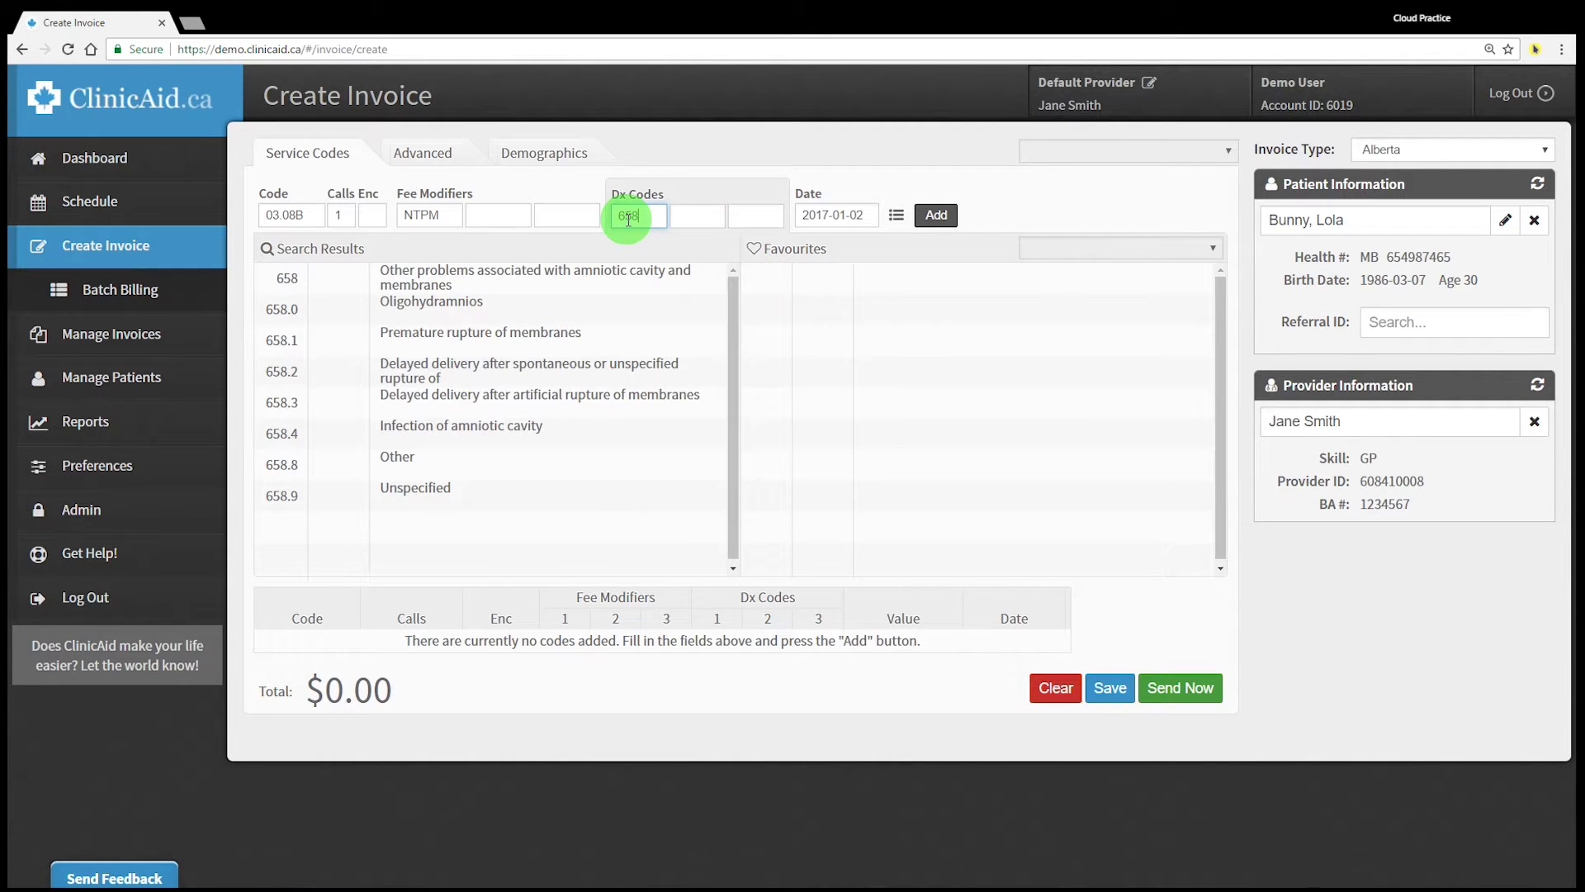
left_click(283, 342)
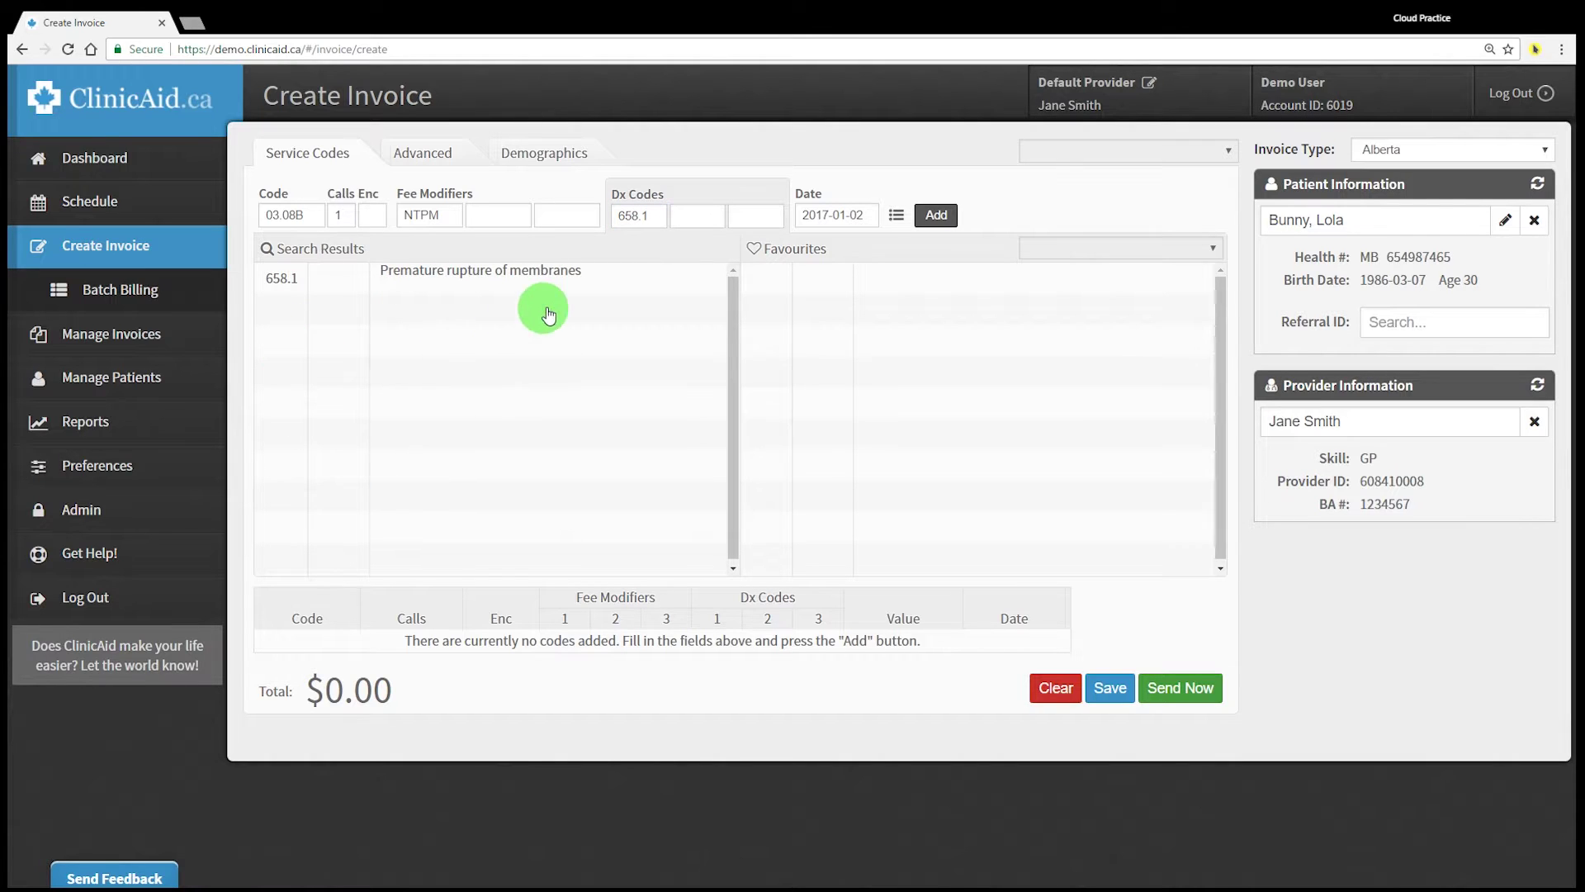
left_click(826, 214)
left_click(852, 350)
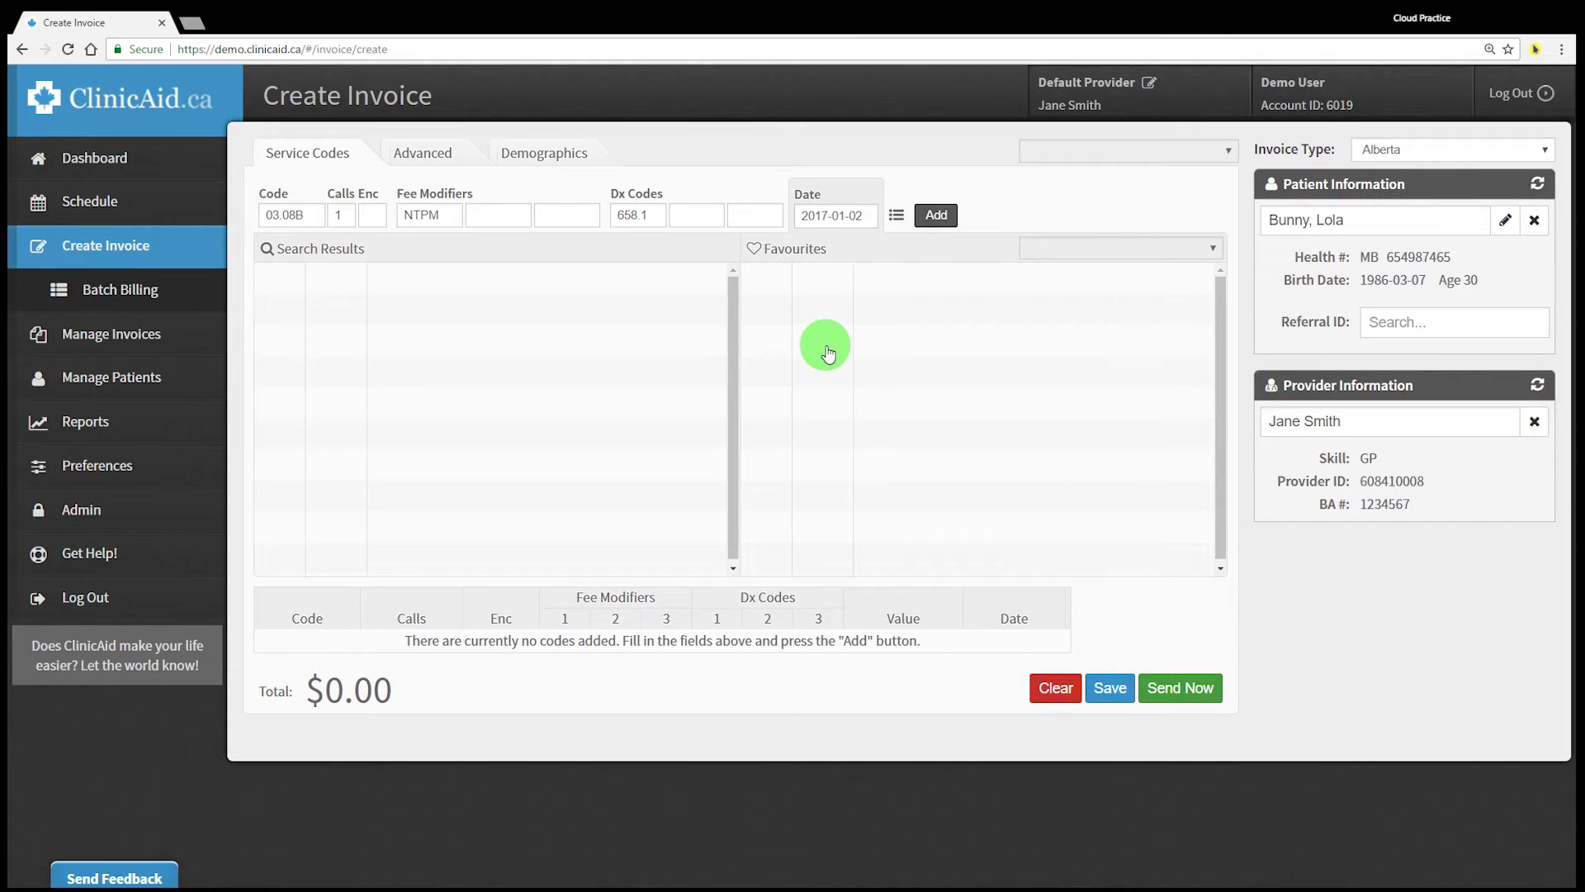
left_click(935, 216)
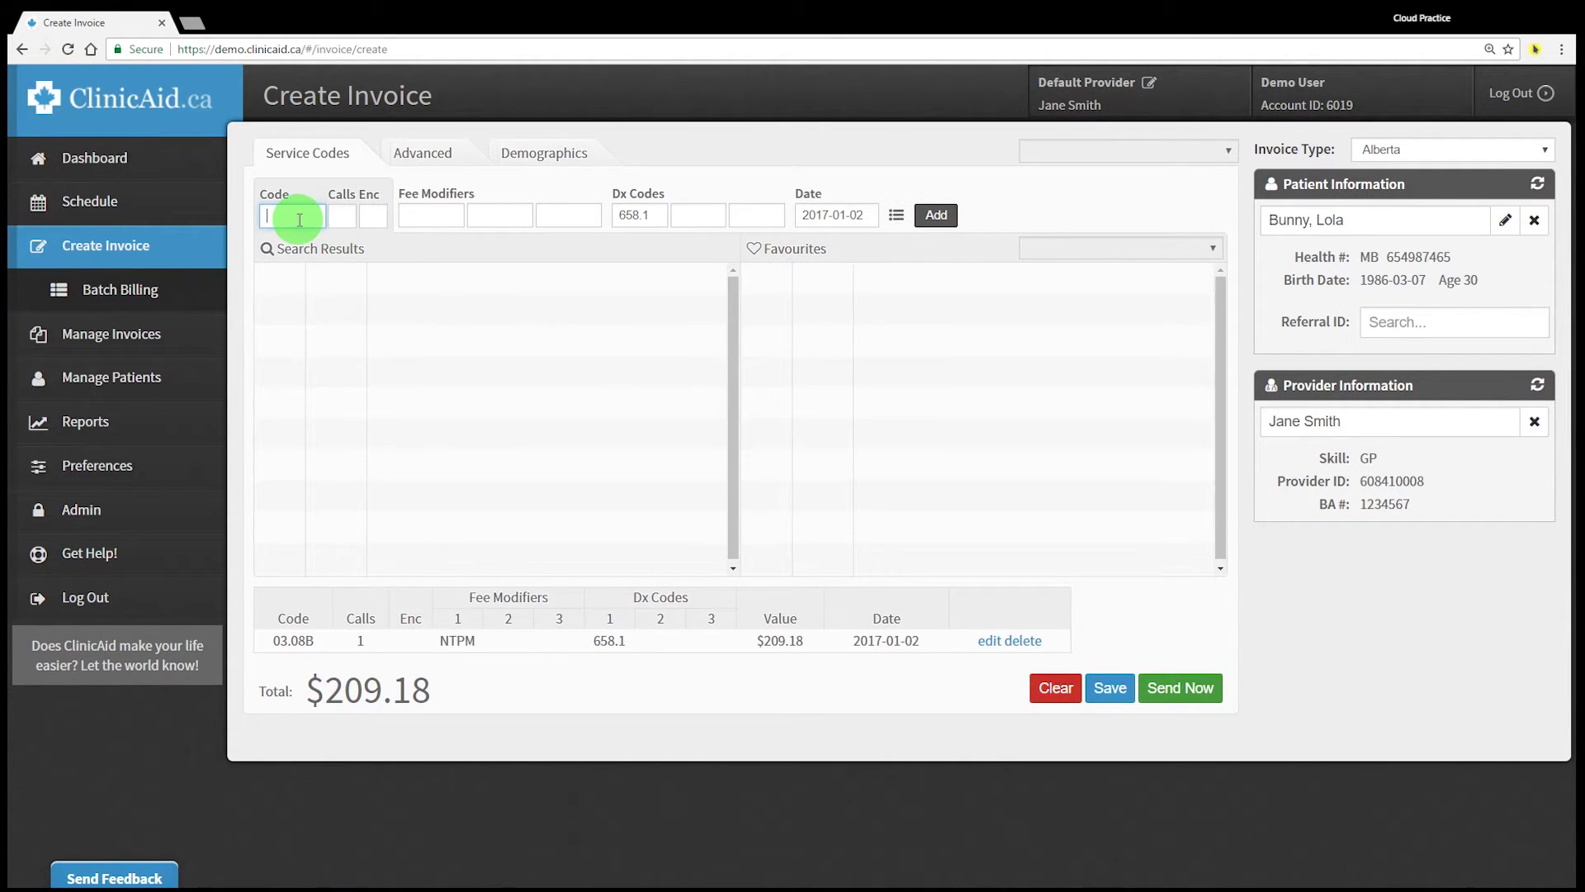
Add a second line with code 86.9 D and modifier NTPM.
type("89")
key("BackSpace")
type("6")
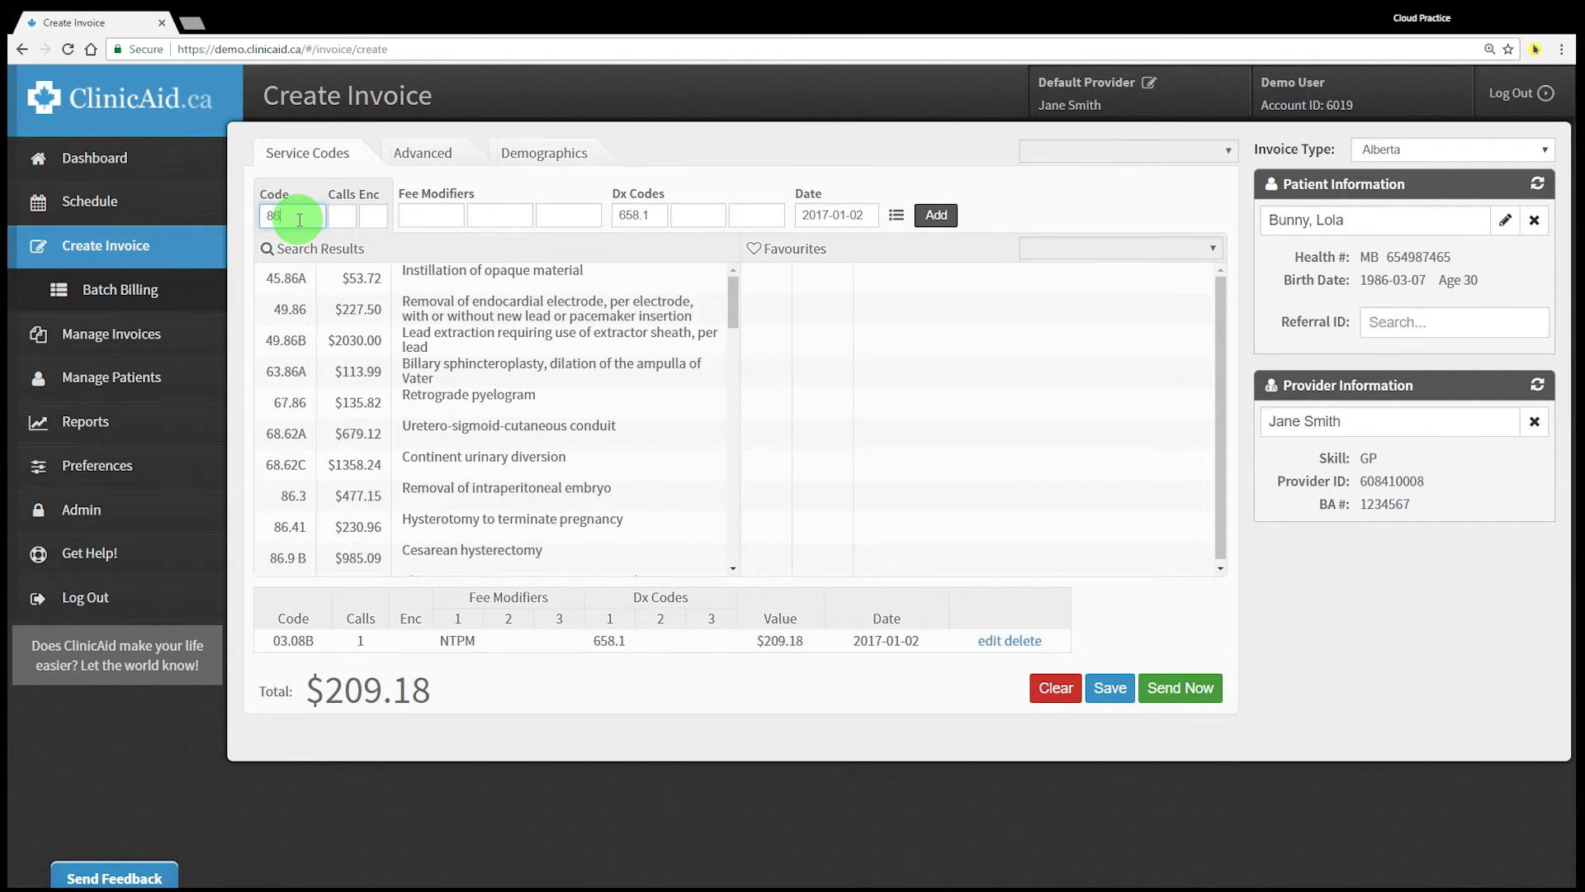
type(".9 D")
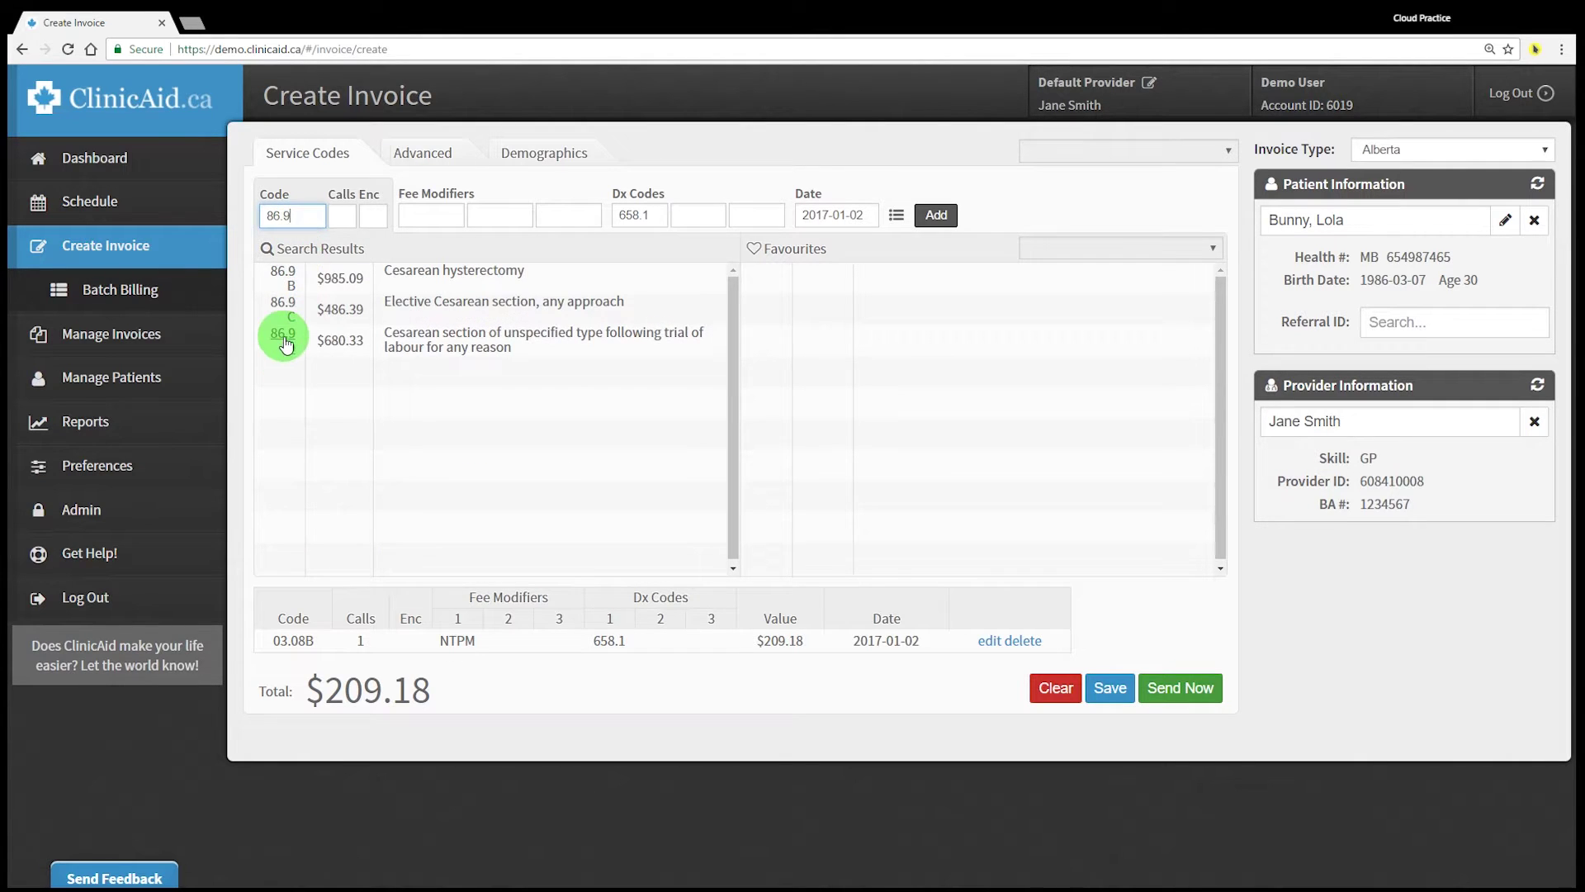
left_click(313, 334)
left_click(418, 216)
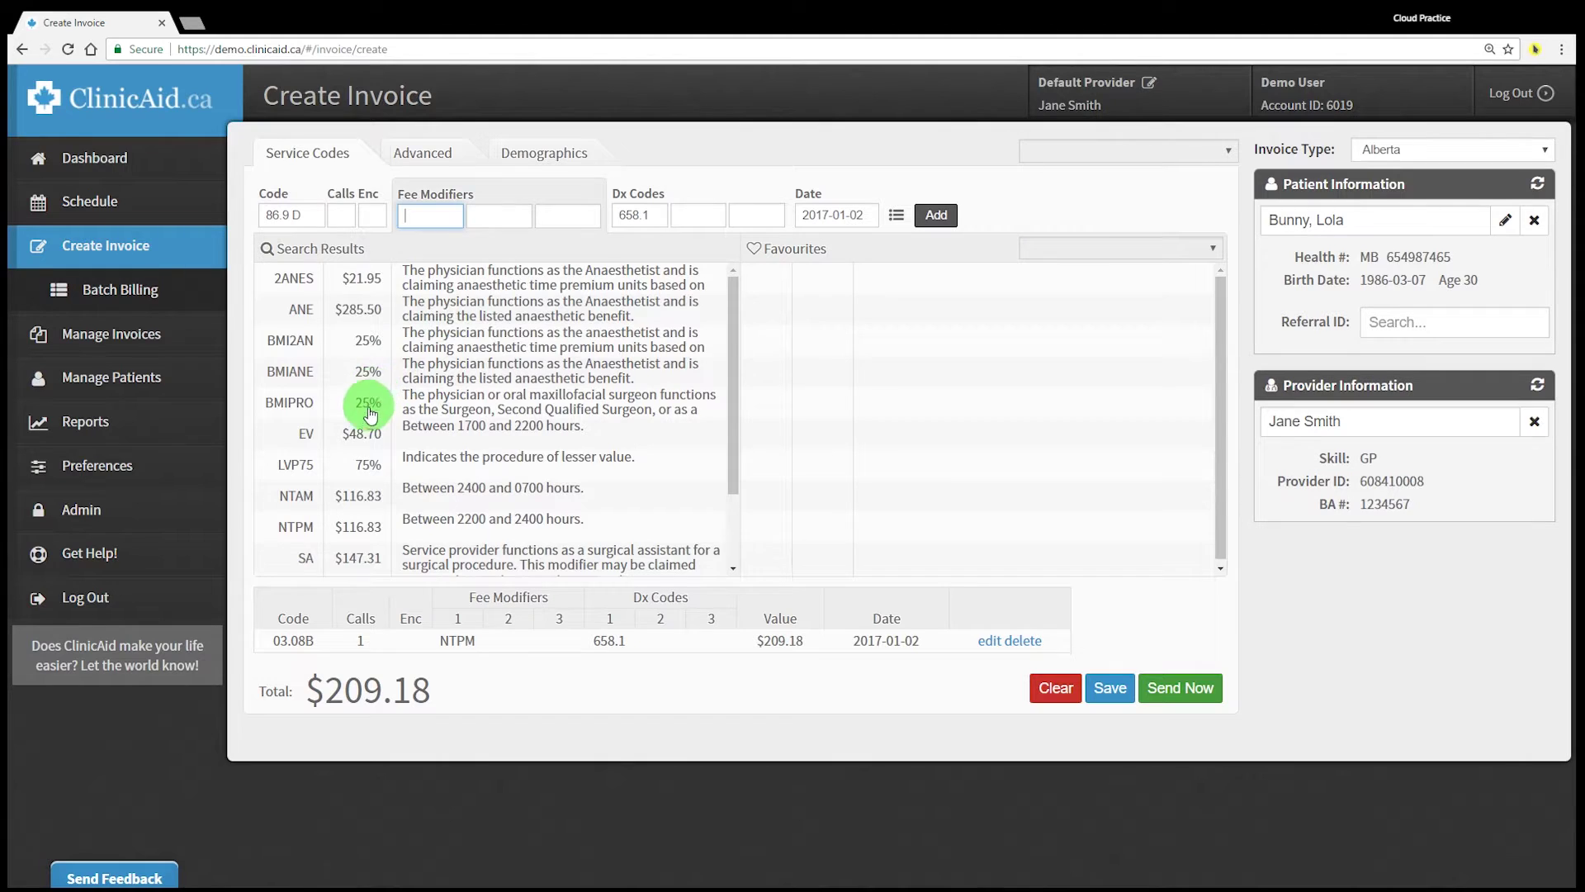
left_click(300, 527)
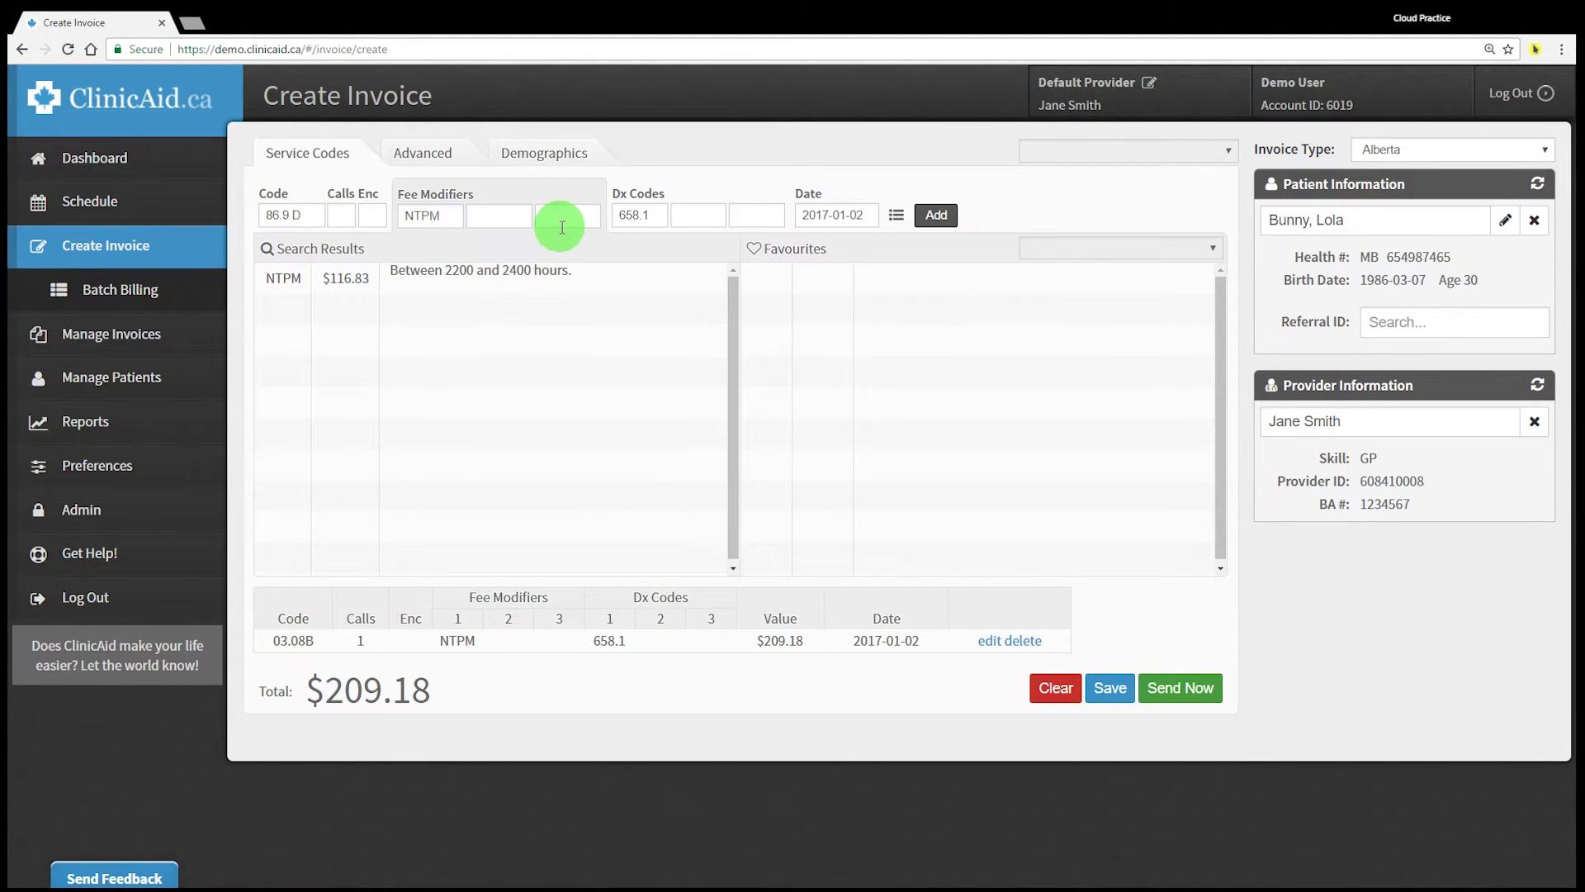
left_click(846, 216)
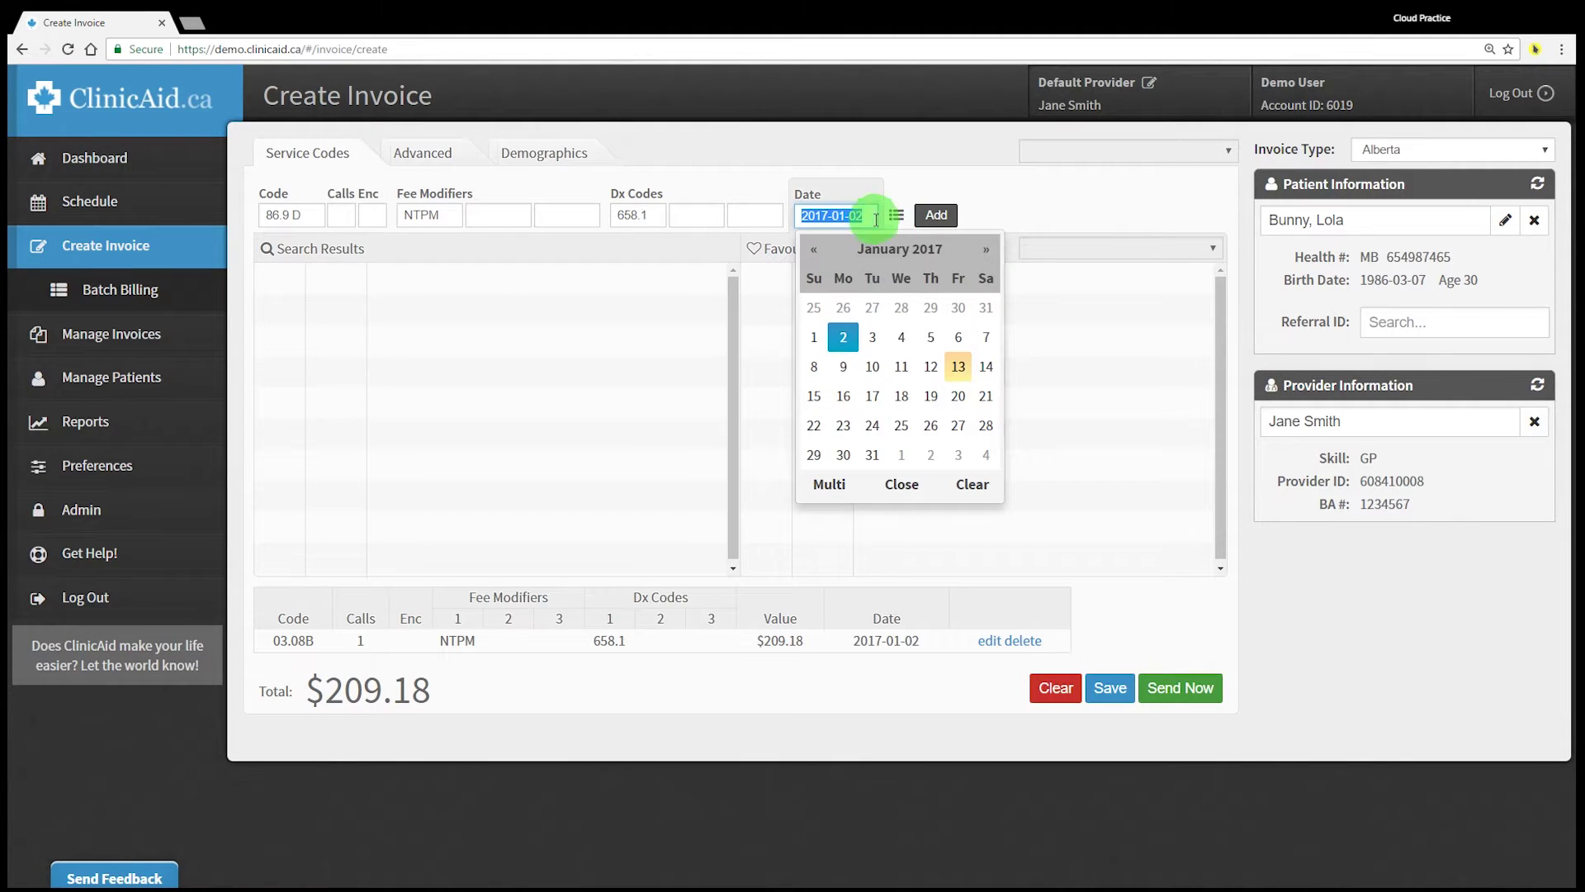
left_click(937, 215)
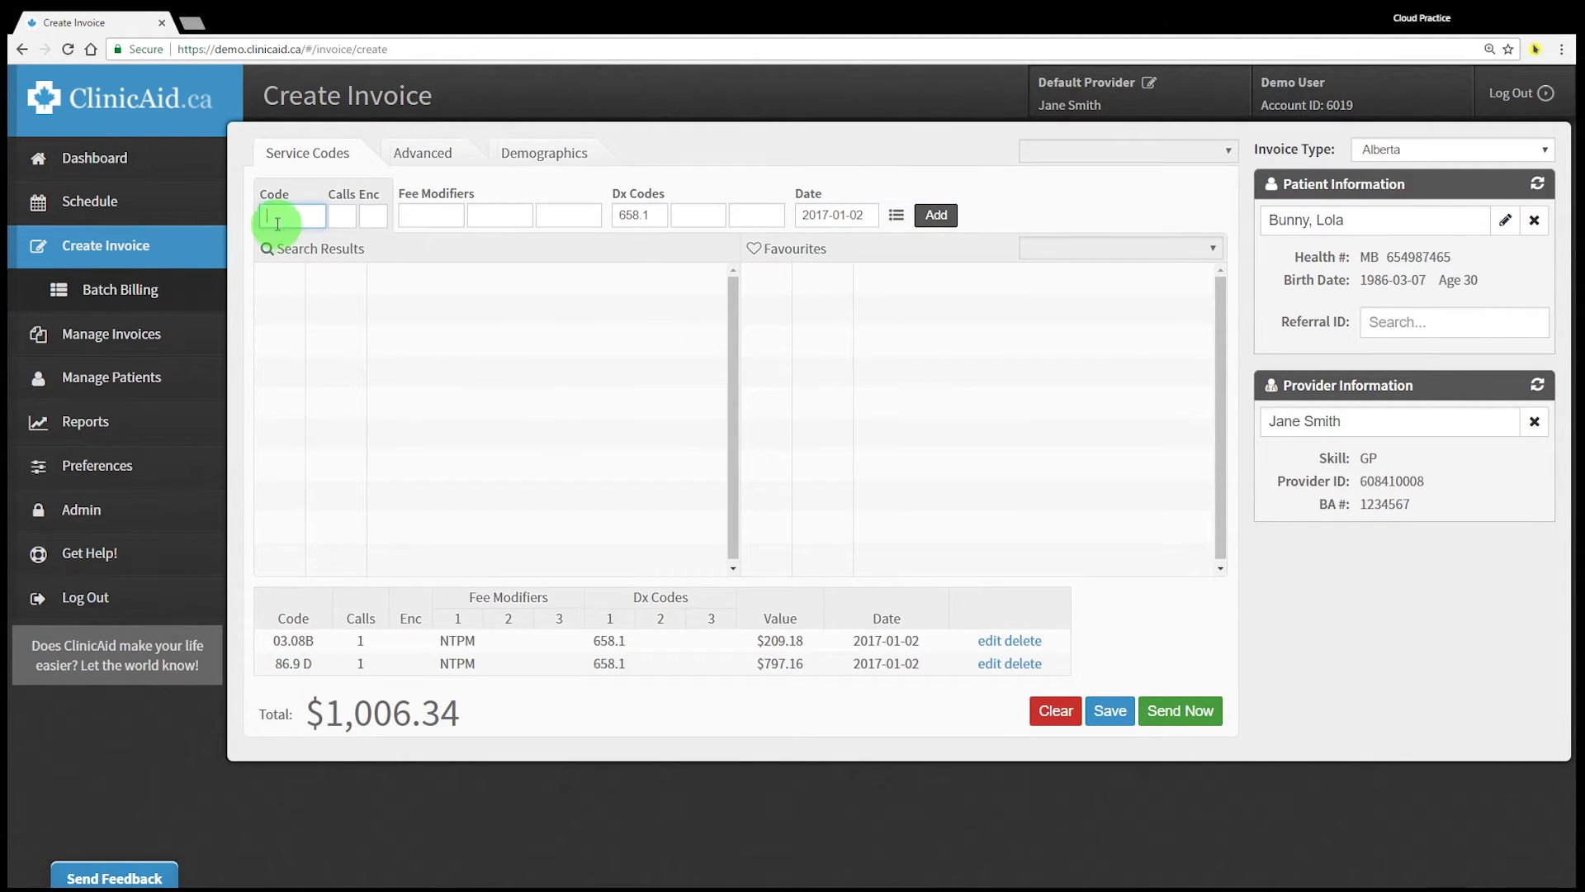
Add two 03.08B NTAM lines dated 2017-01-02 and 2017-01-03, bringing the total to $1,424.70.
type("0")
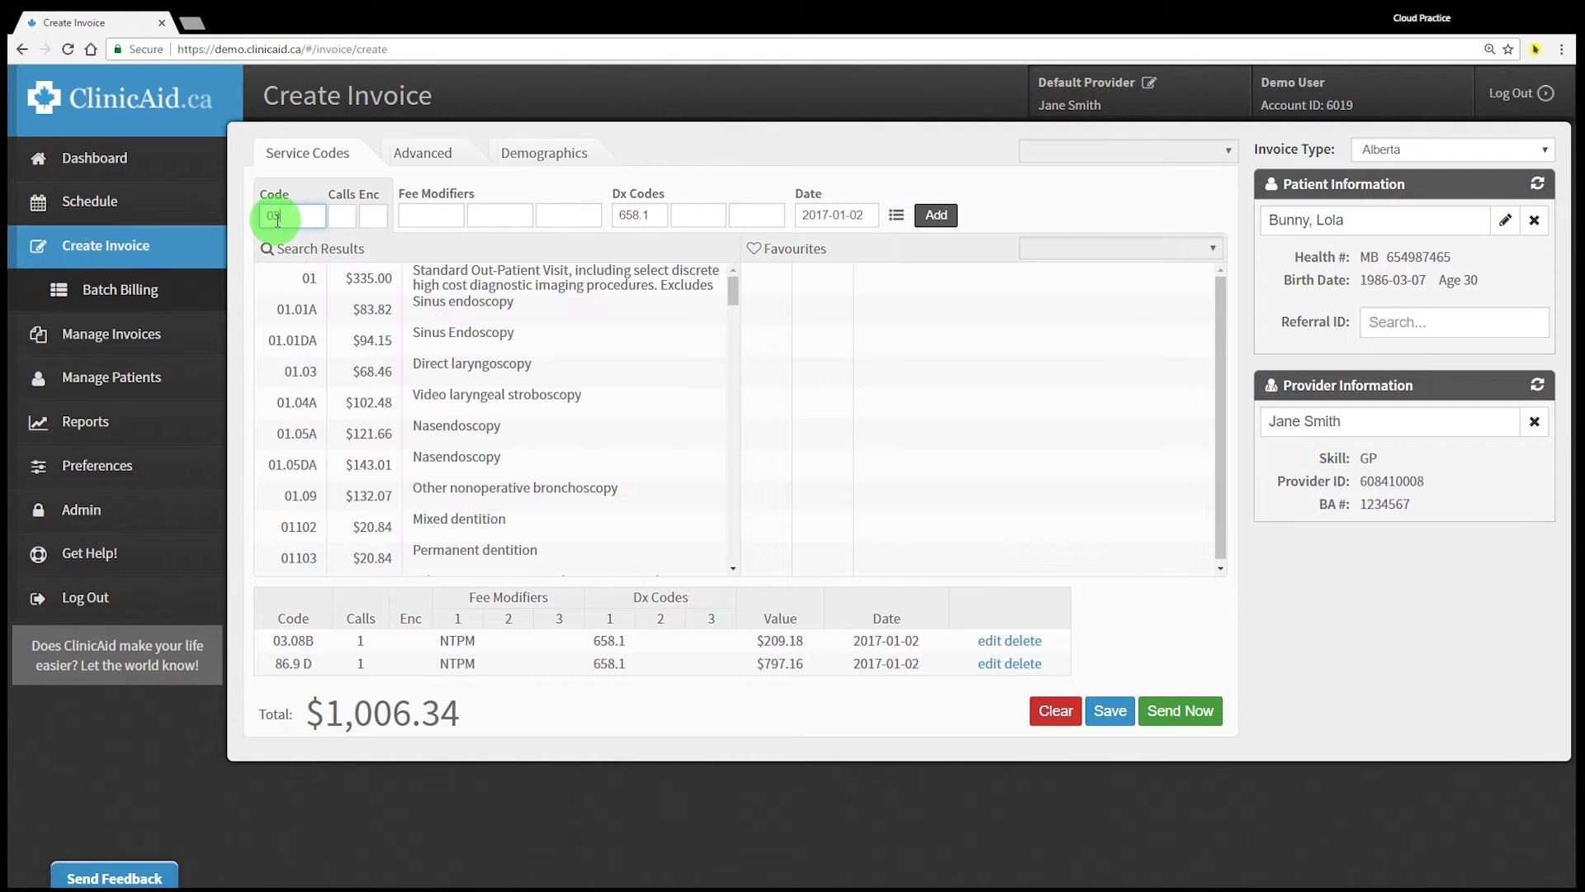
type("3")
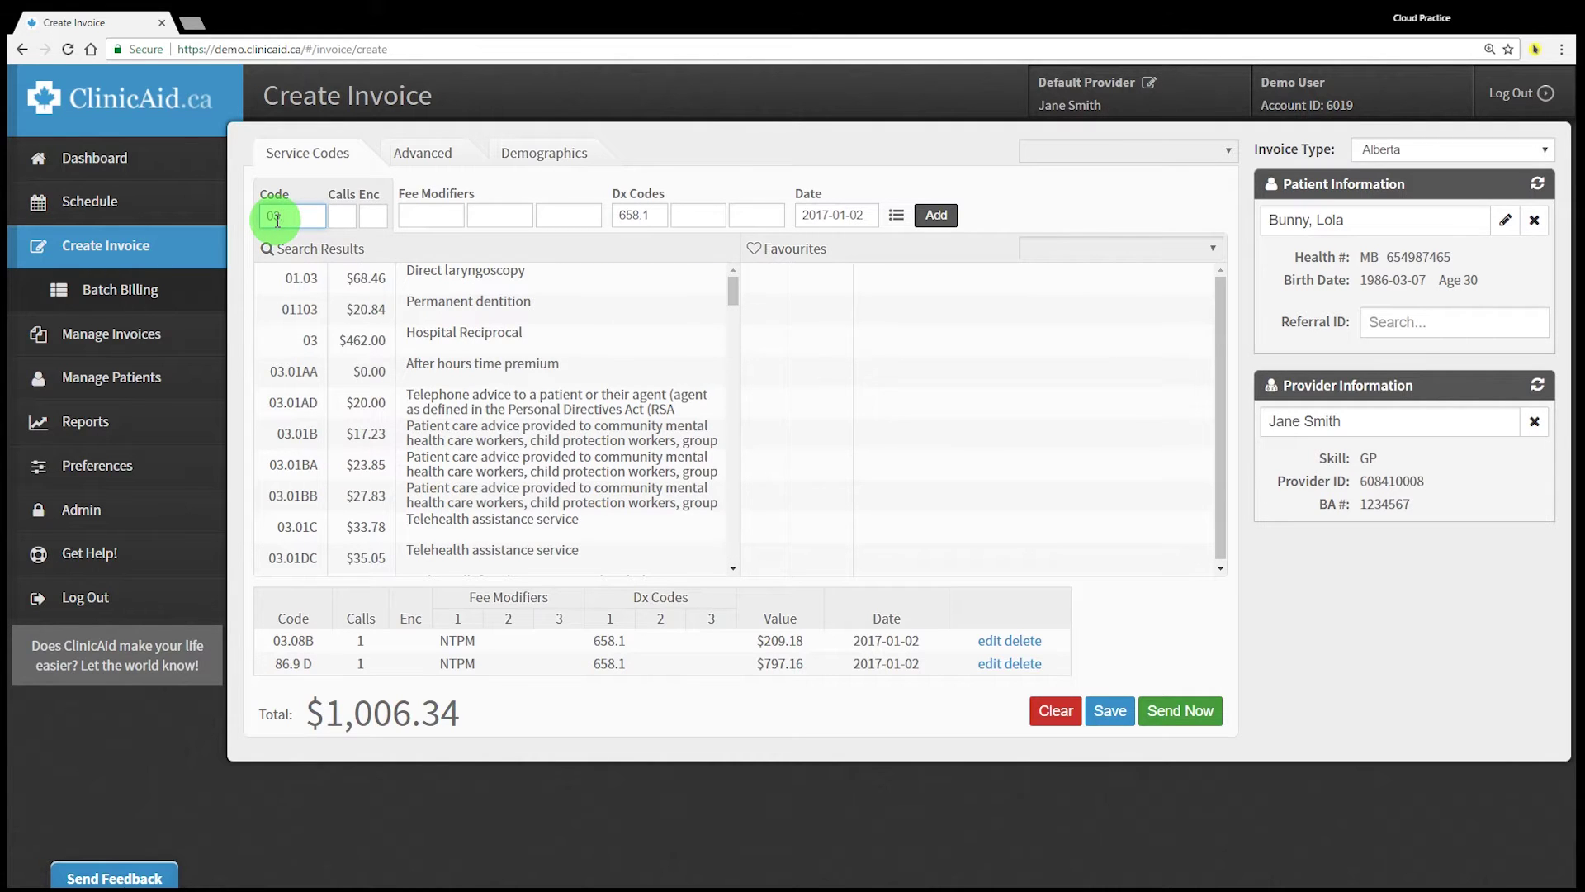
type(".08")
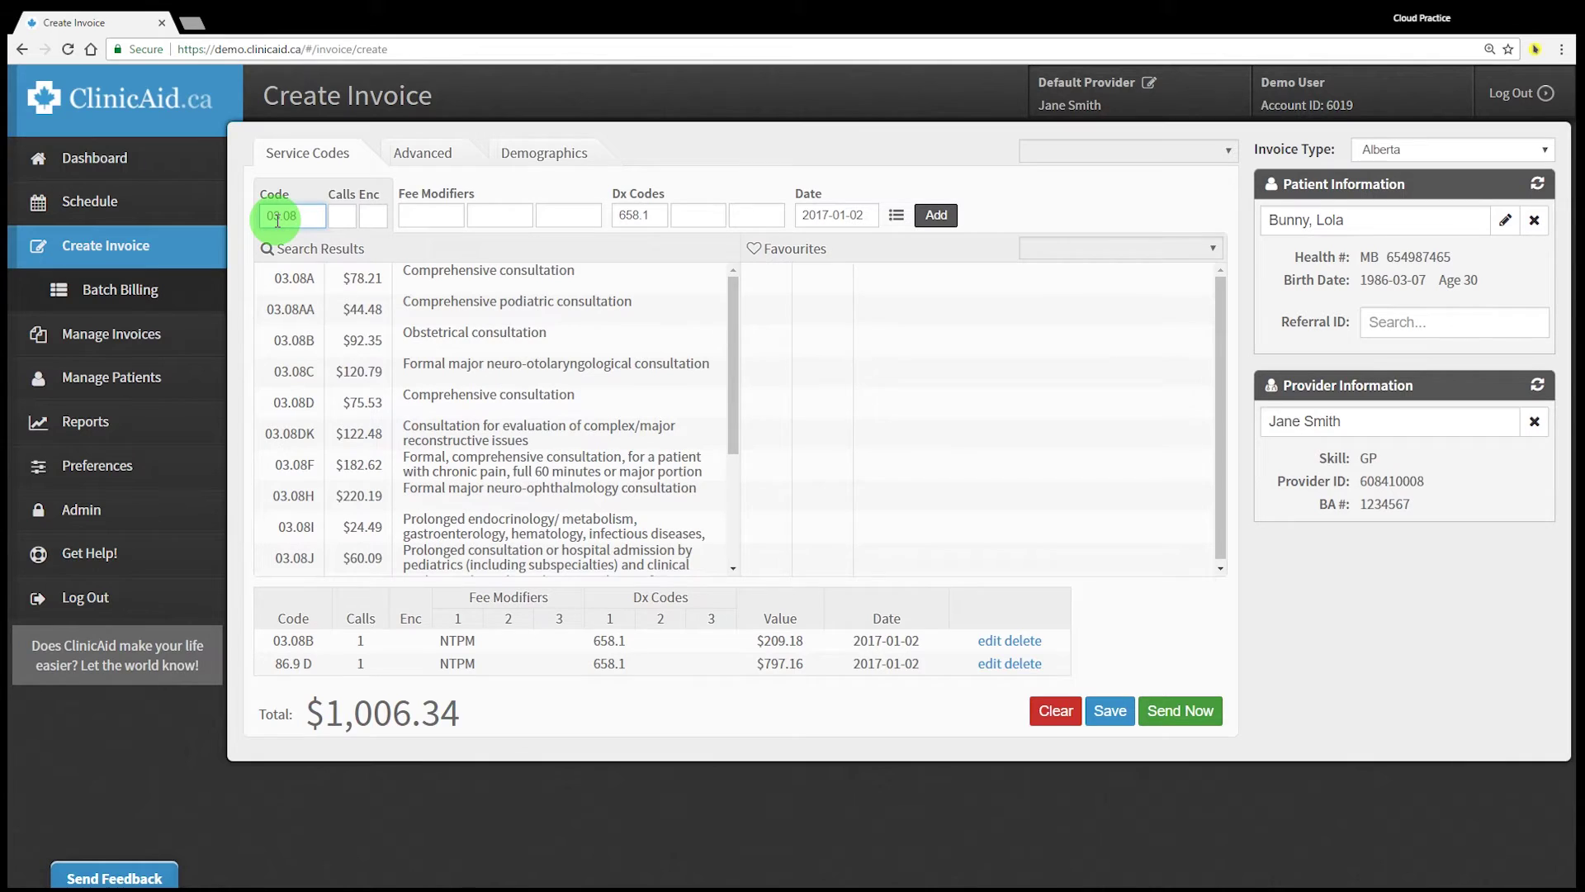
left_click(292, 340)
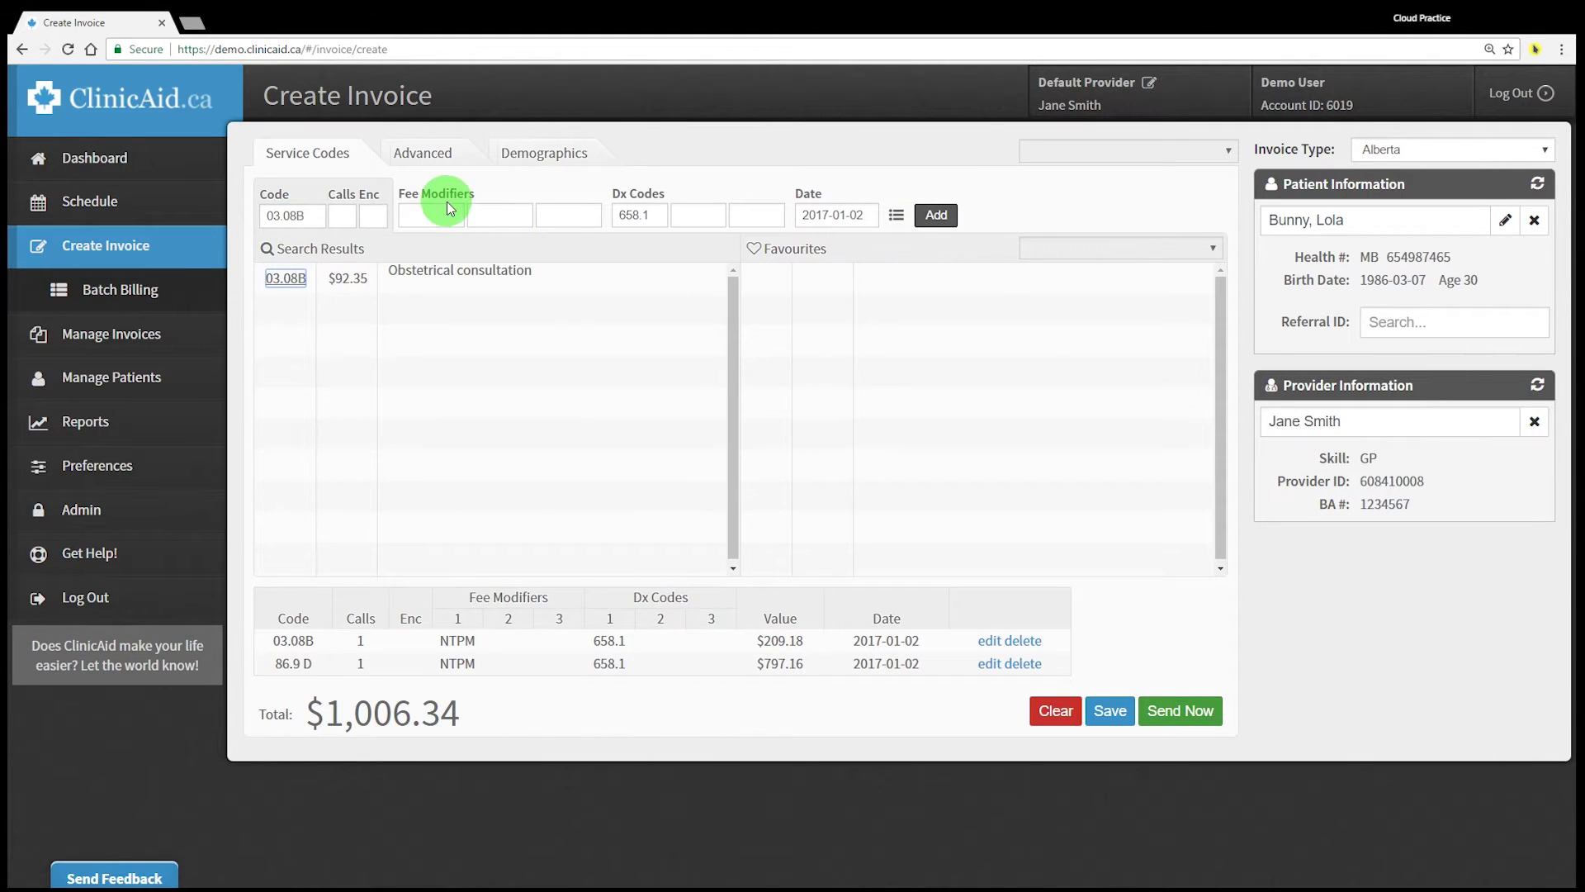
left_click(442, 213)
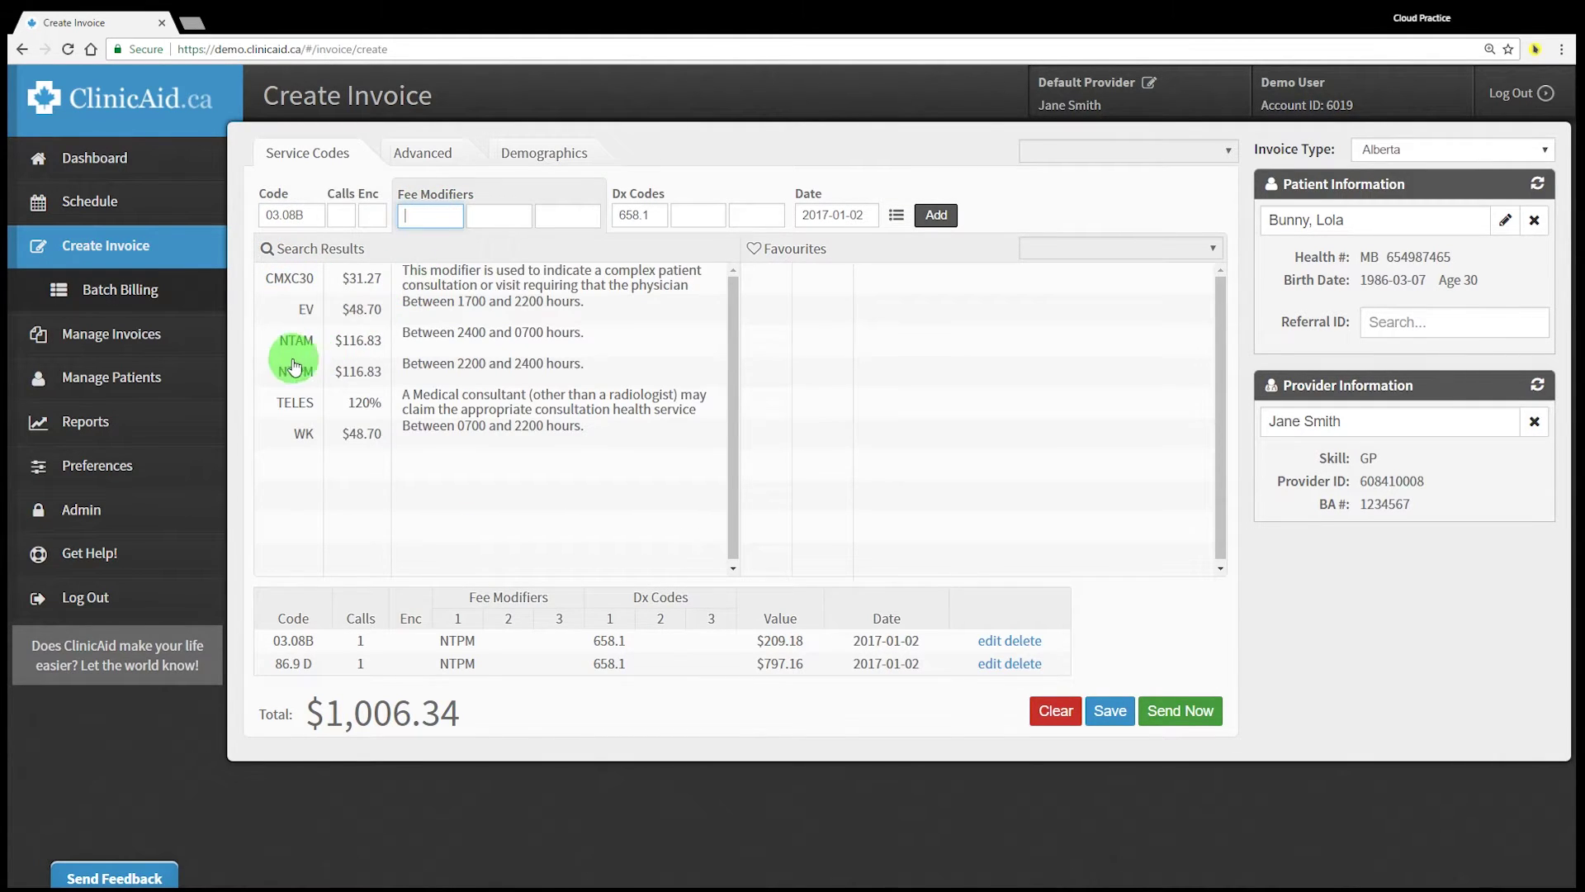
left_click(293, 341)
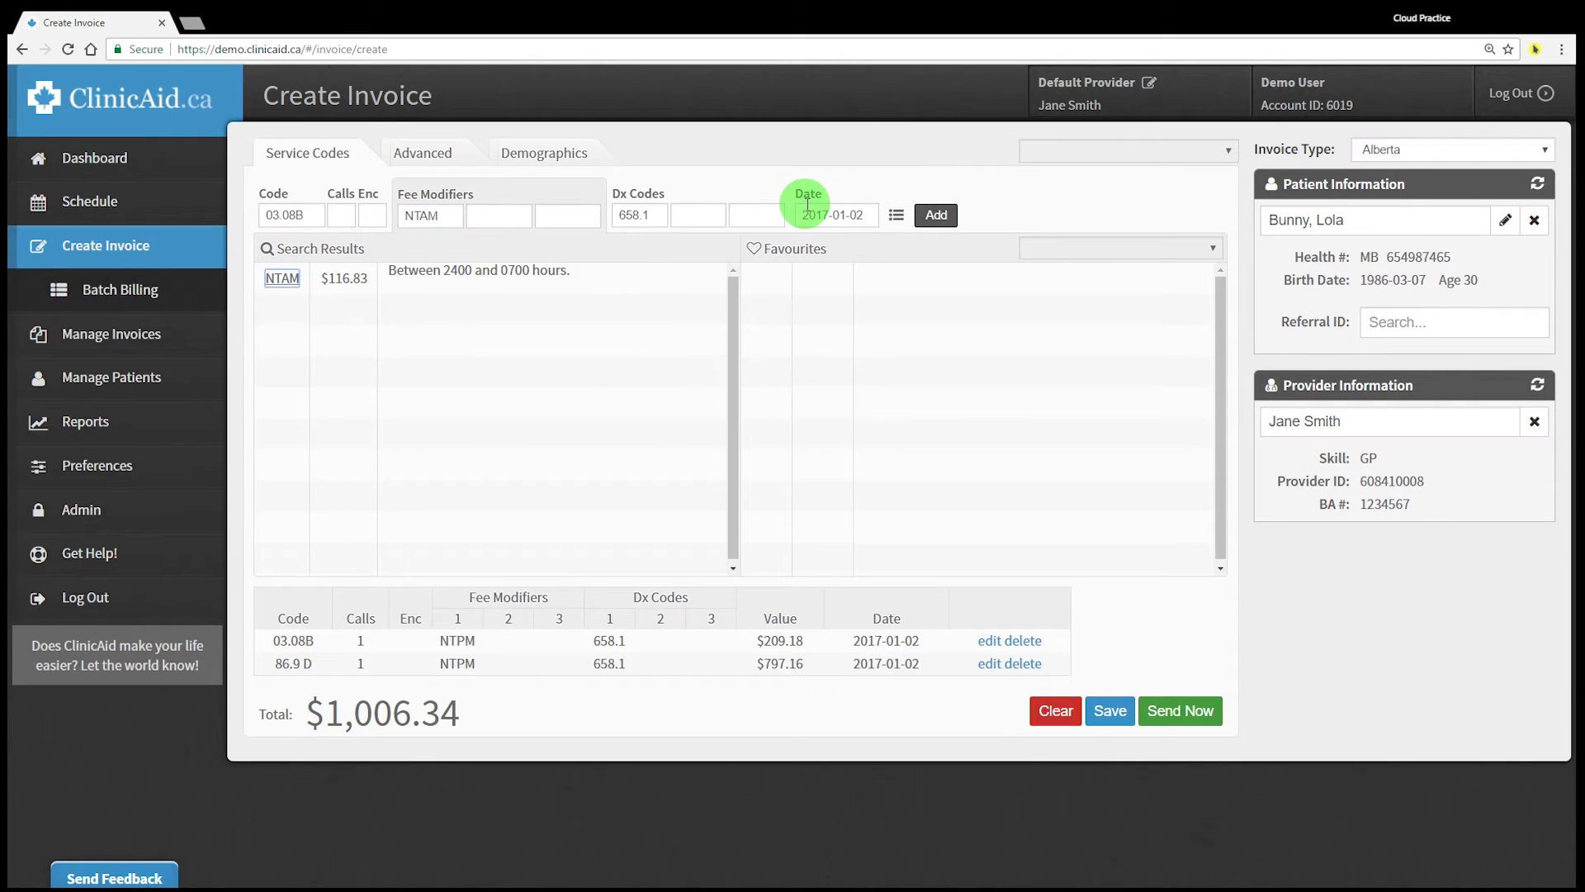
key("Tab")
key("Tab")
key("Tab")
key("Tab")
key("Tab")
key("Tab")
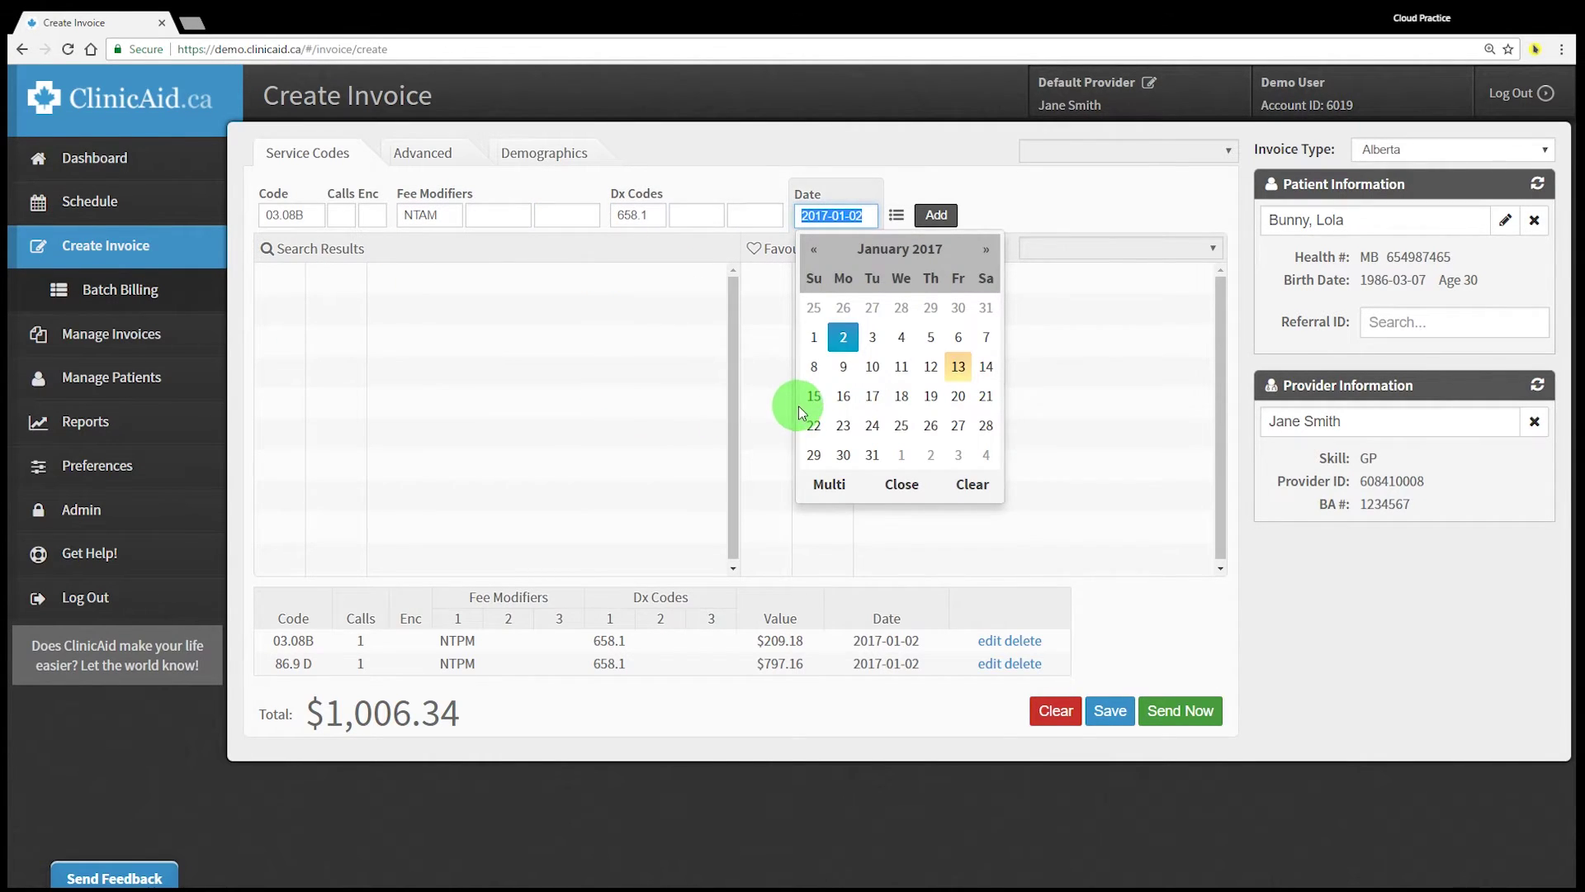
key("ctrl")
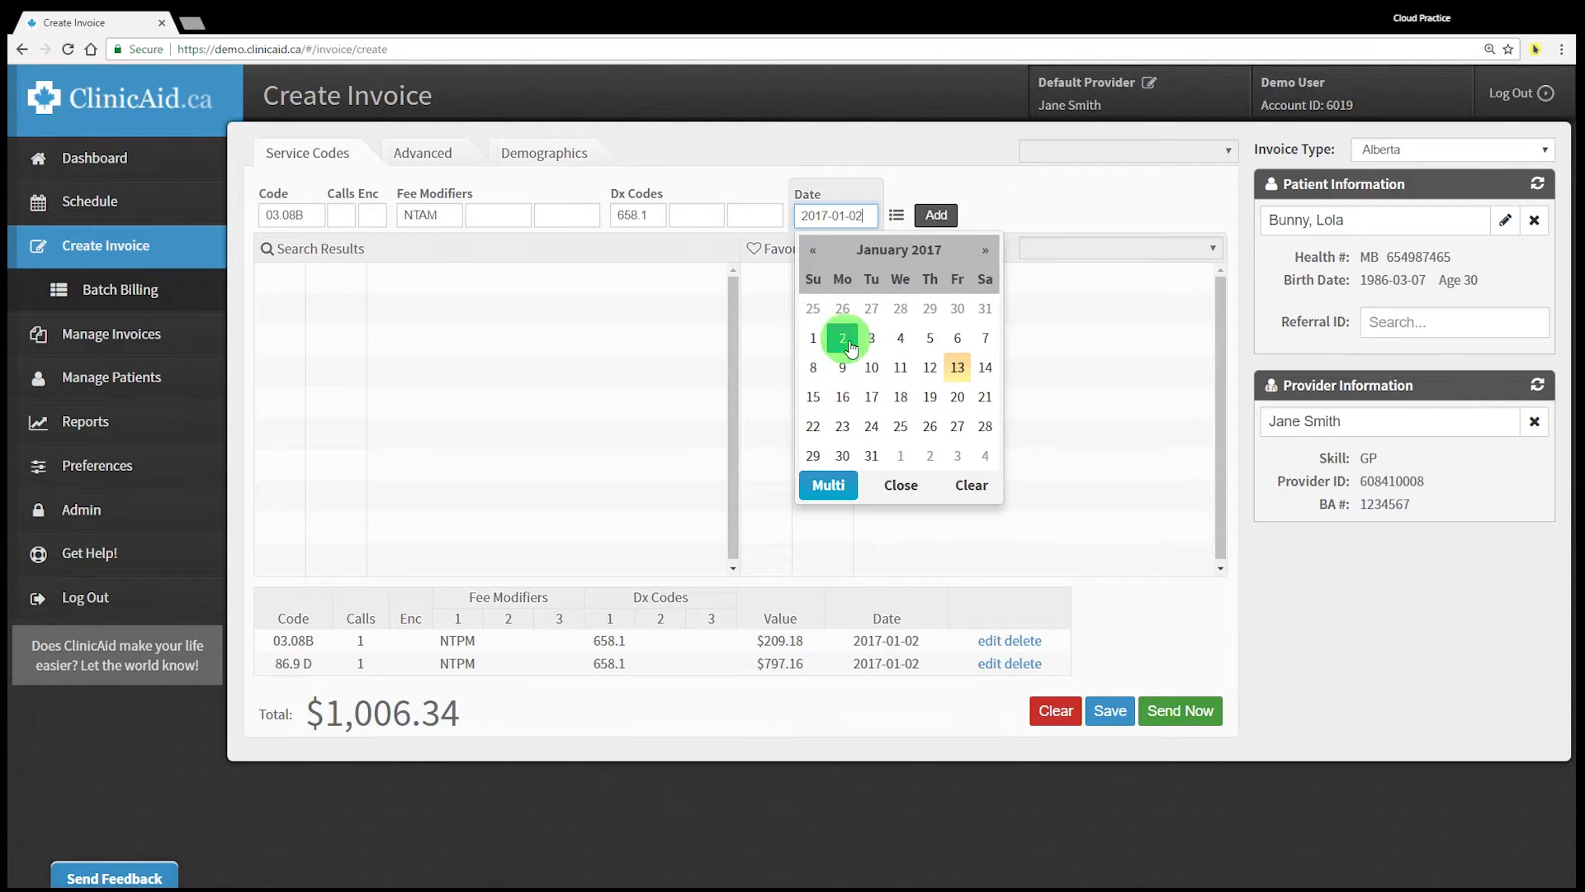
left_click(872, 341)
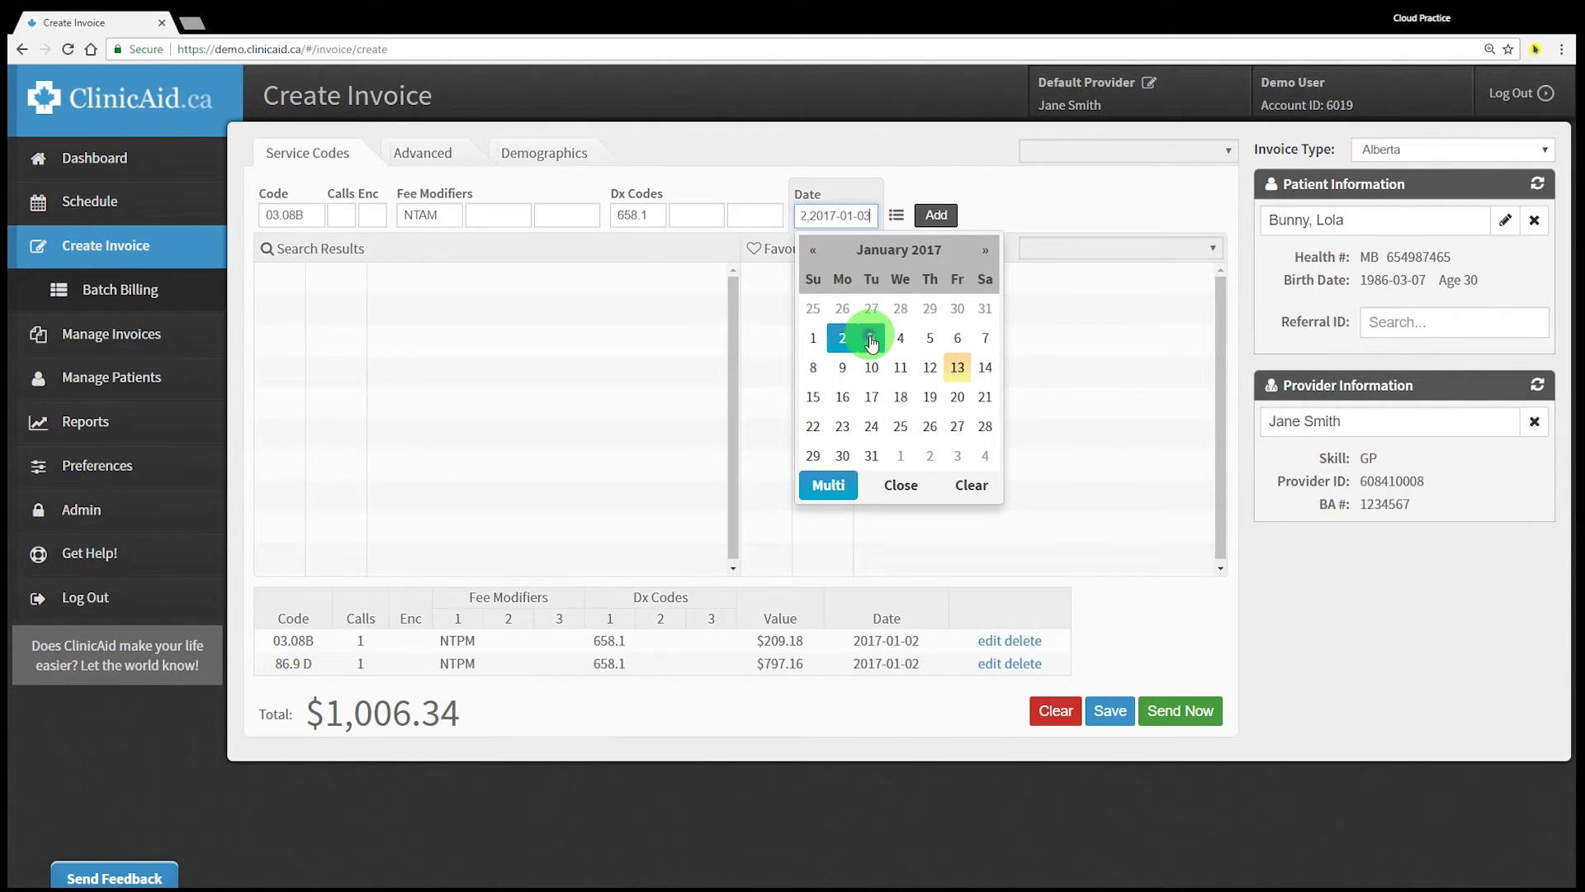
left_click(923, 218)
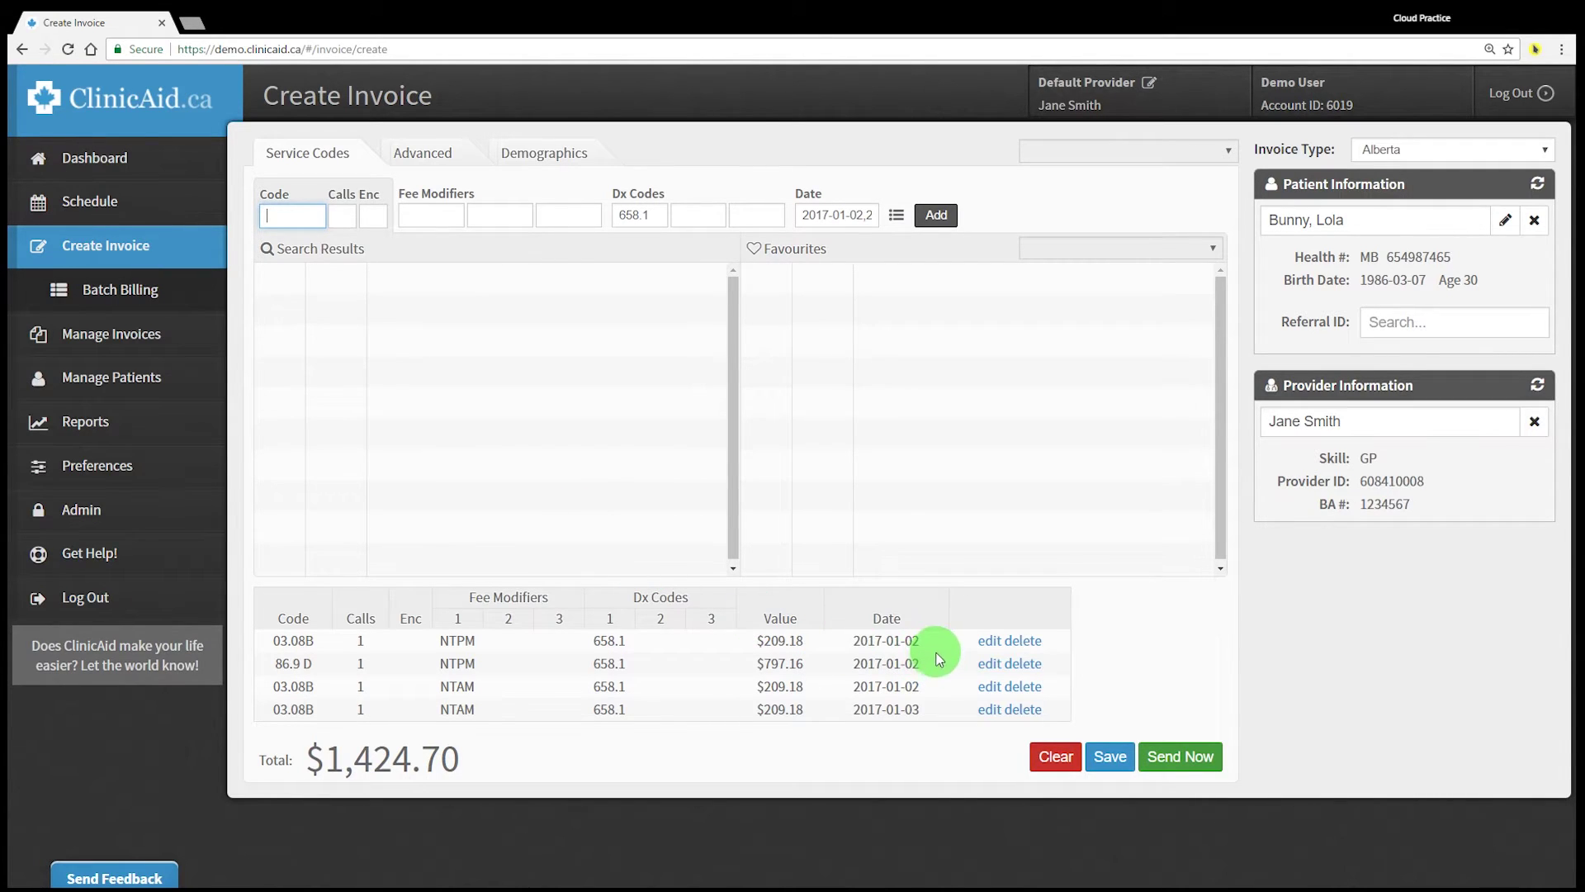
left_click_drag(919, 641, 859, 708)
left_click(801, 743)
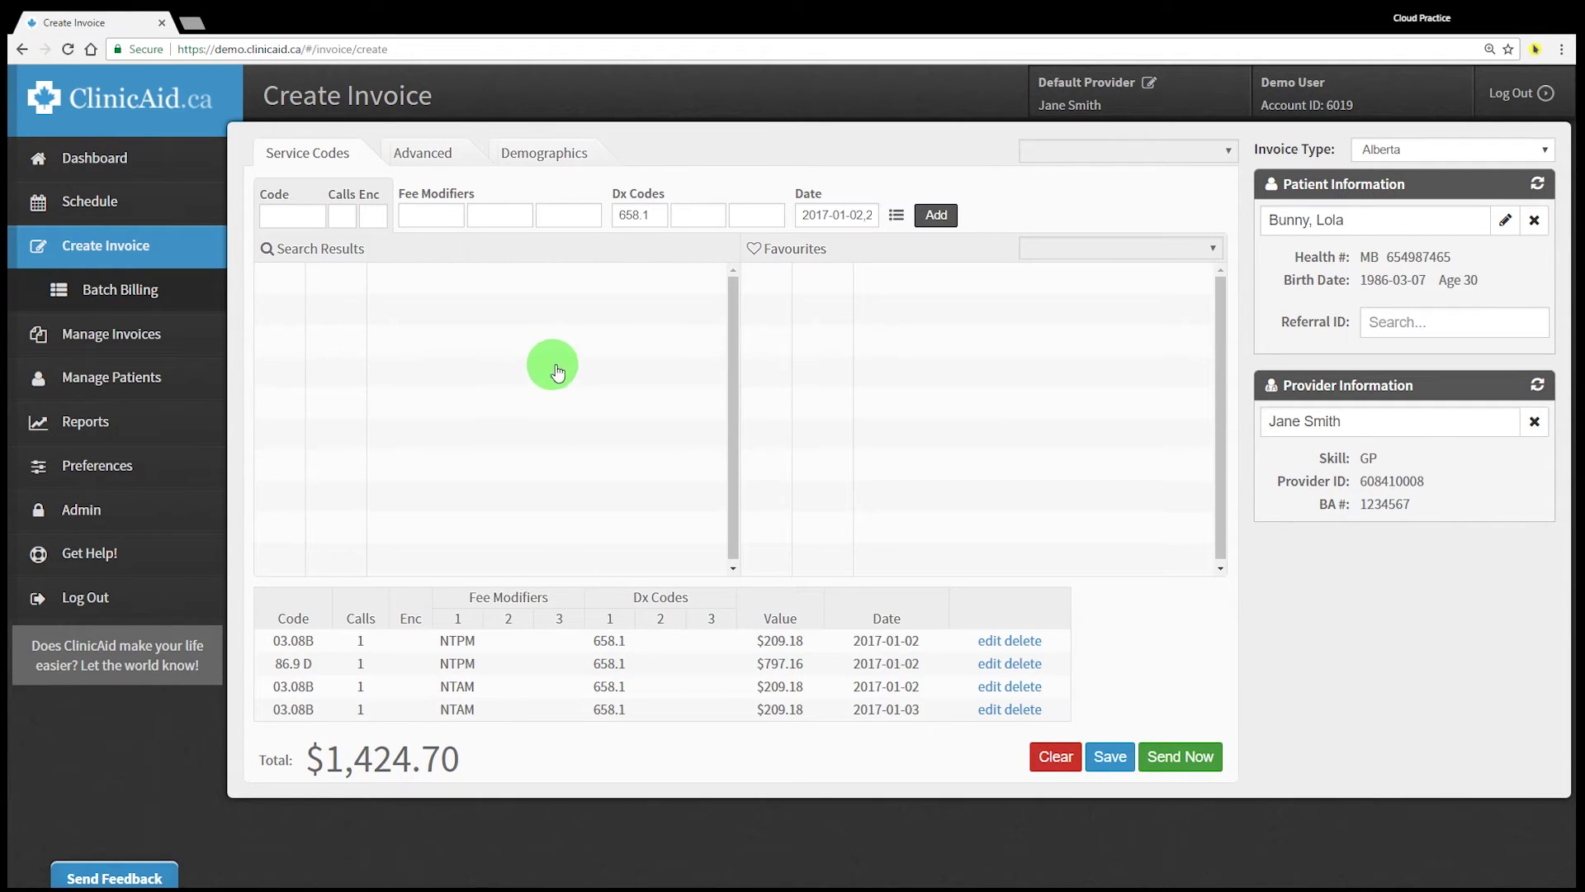
Change the Functional Centre to ICU Obstetrics - Level 1 (ICO1) by searching 'bs'.
left_click(421, 153)
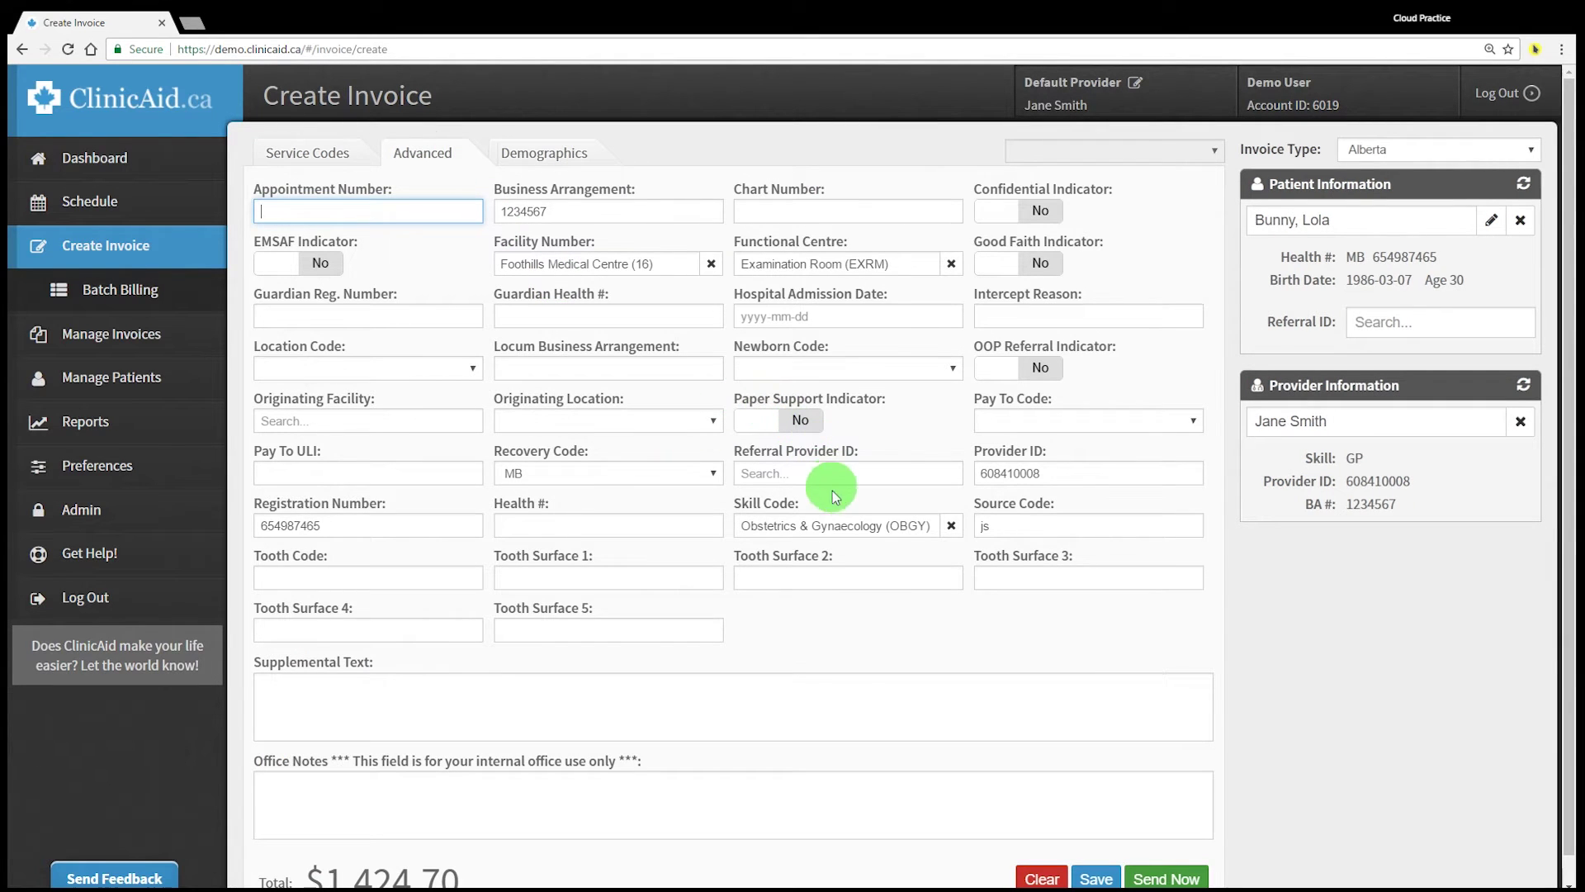
left_click(776, 522)
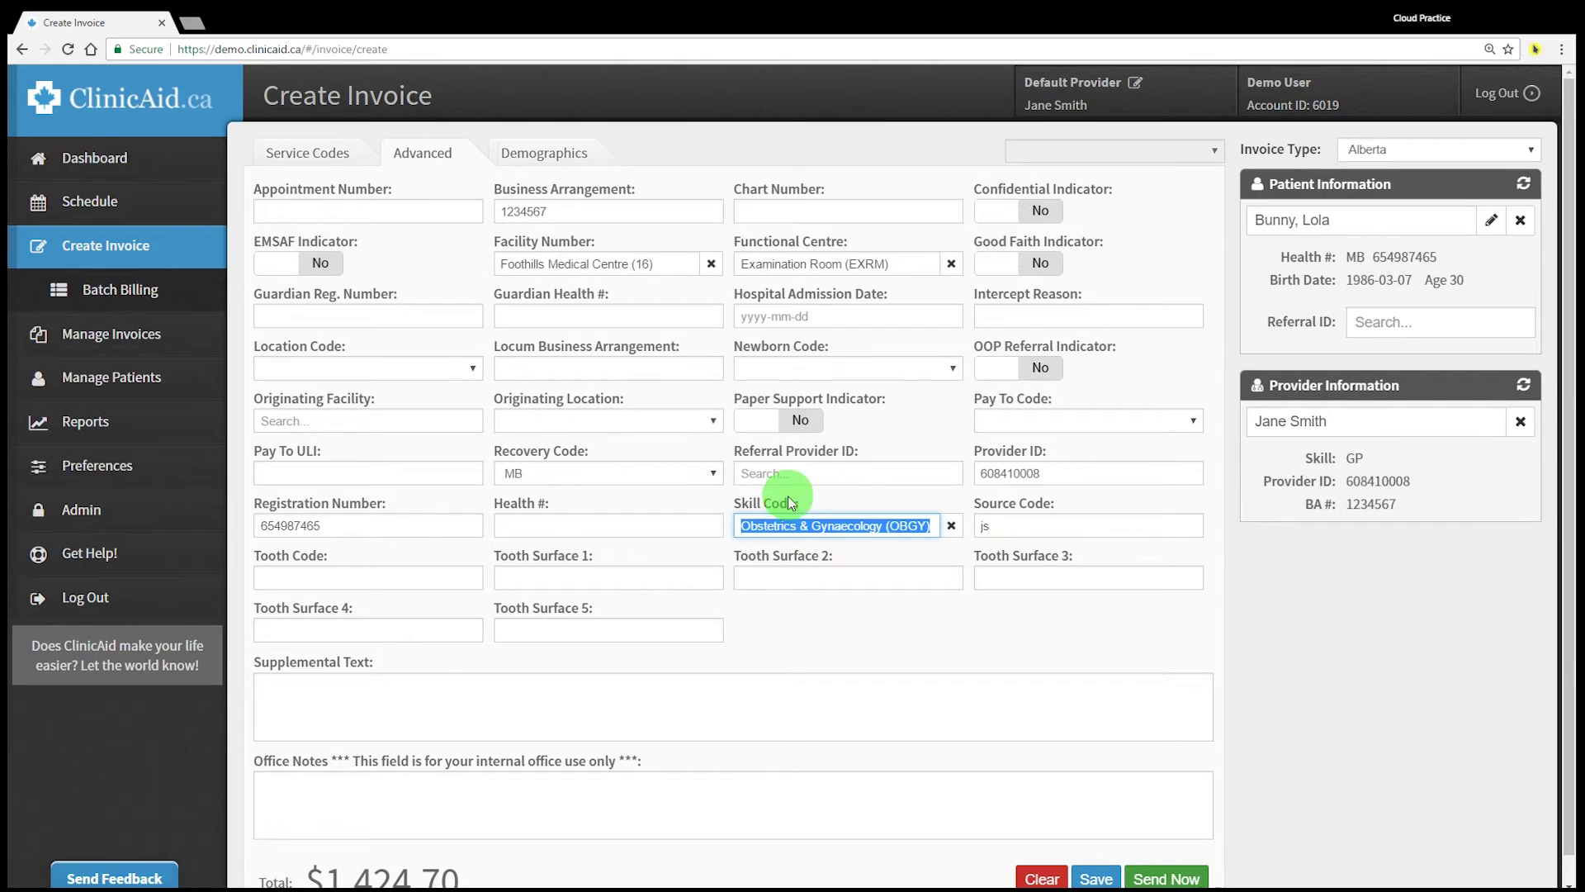
left_click(781, 262)
type("bs")
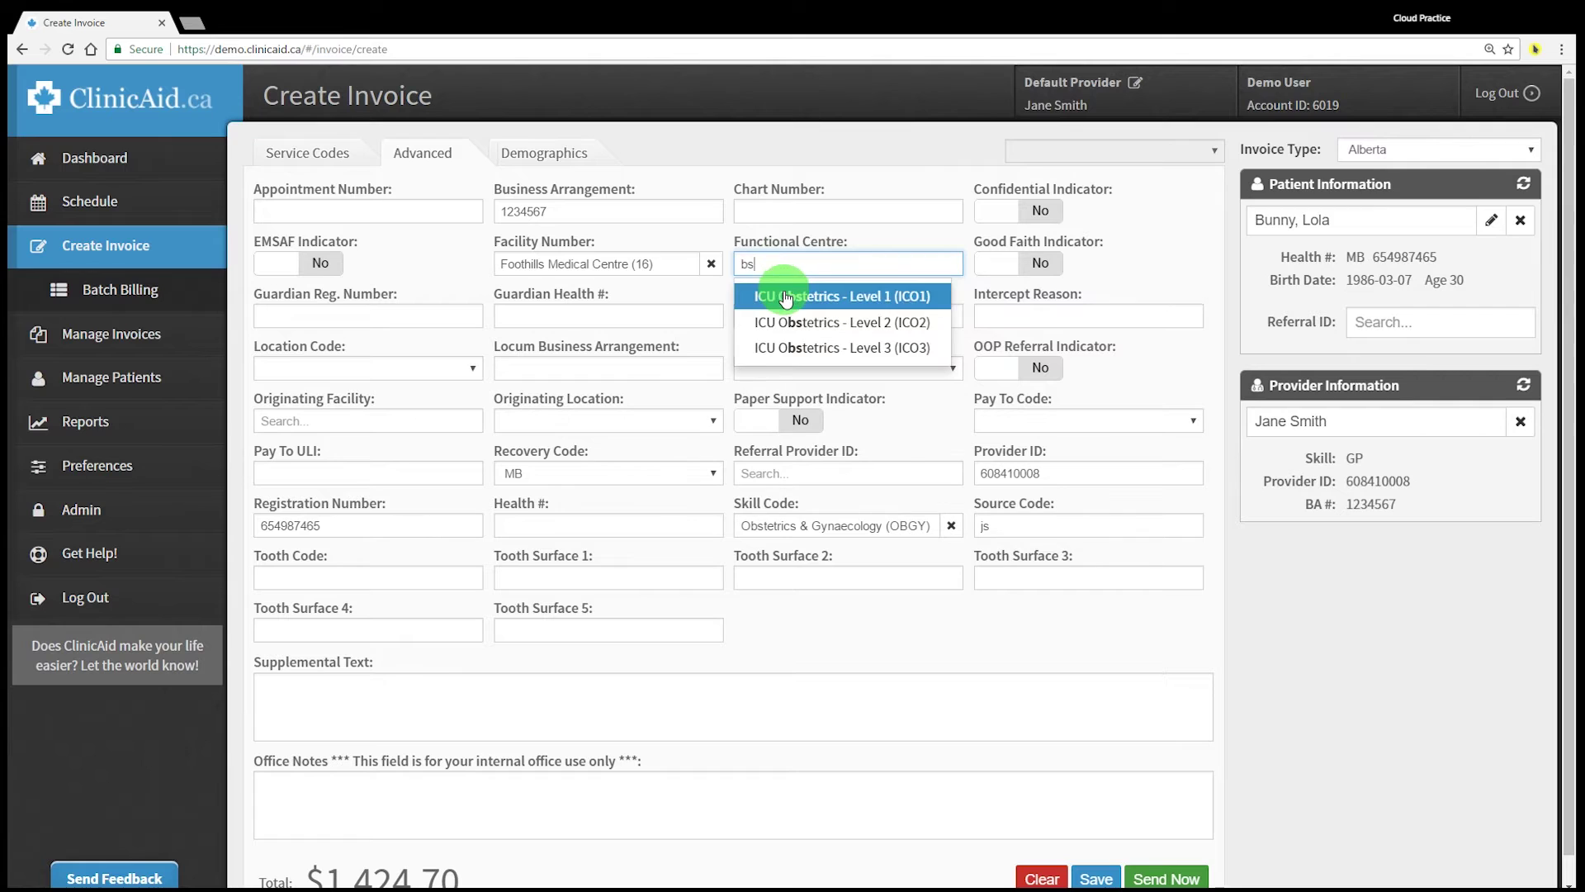
left_click(785, 297)
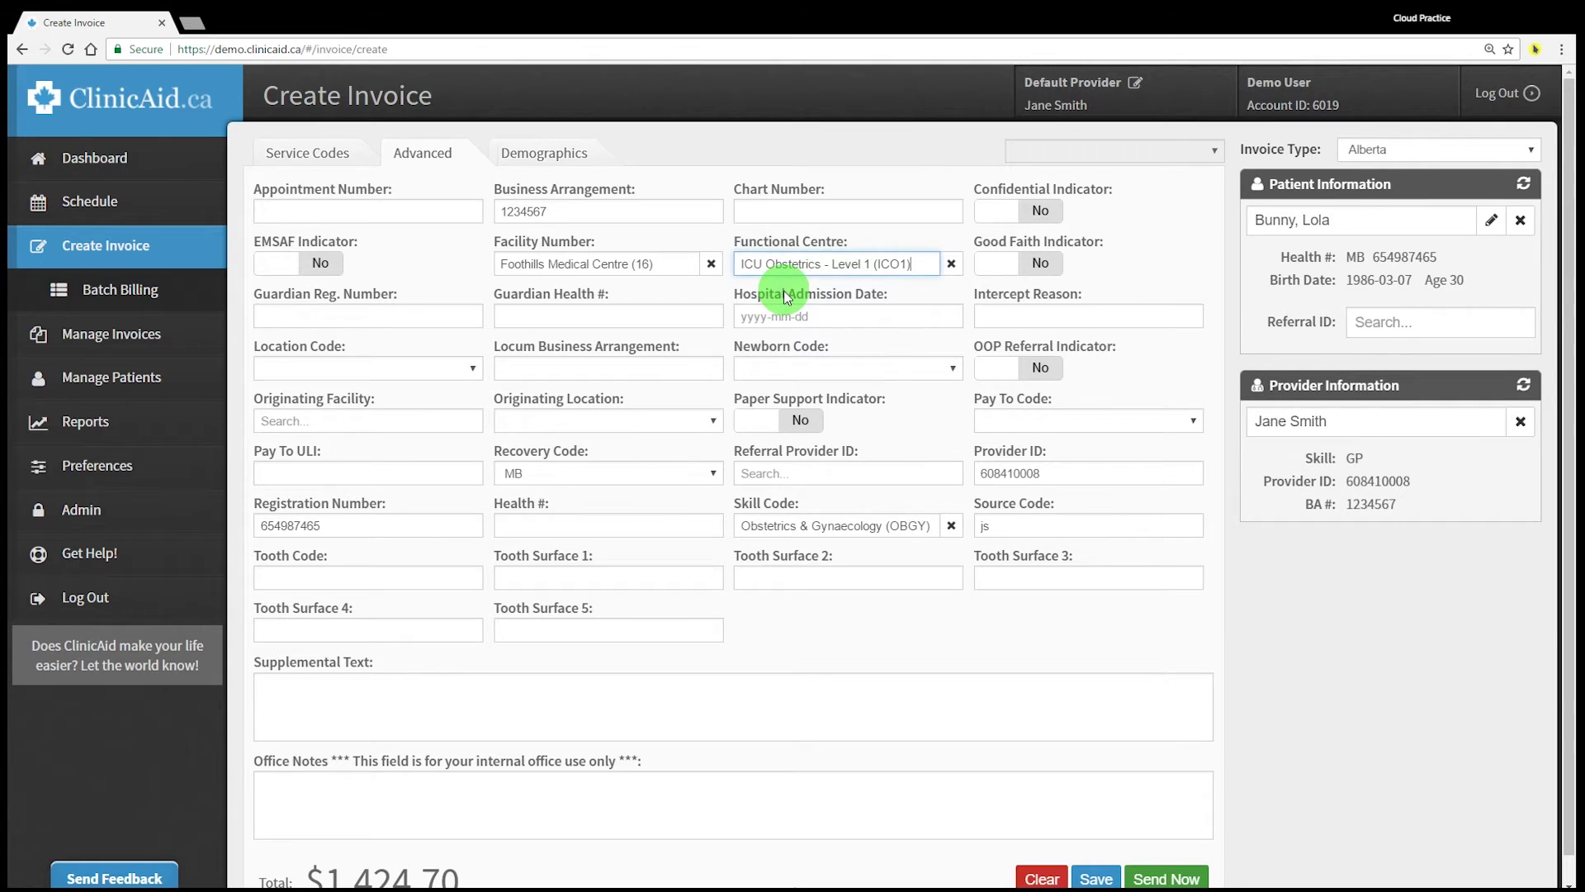
left_click(800, 365)
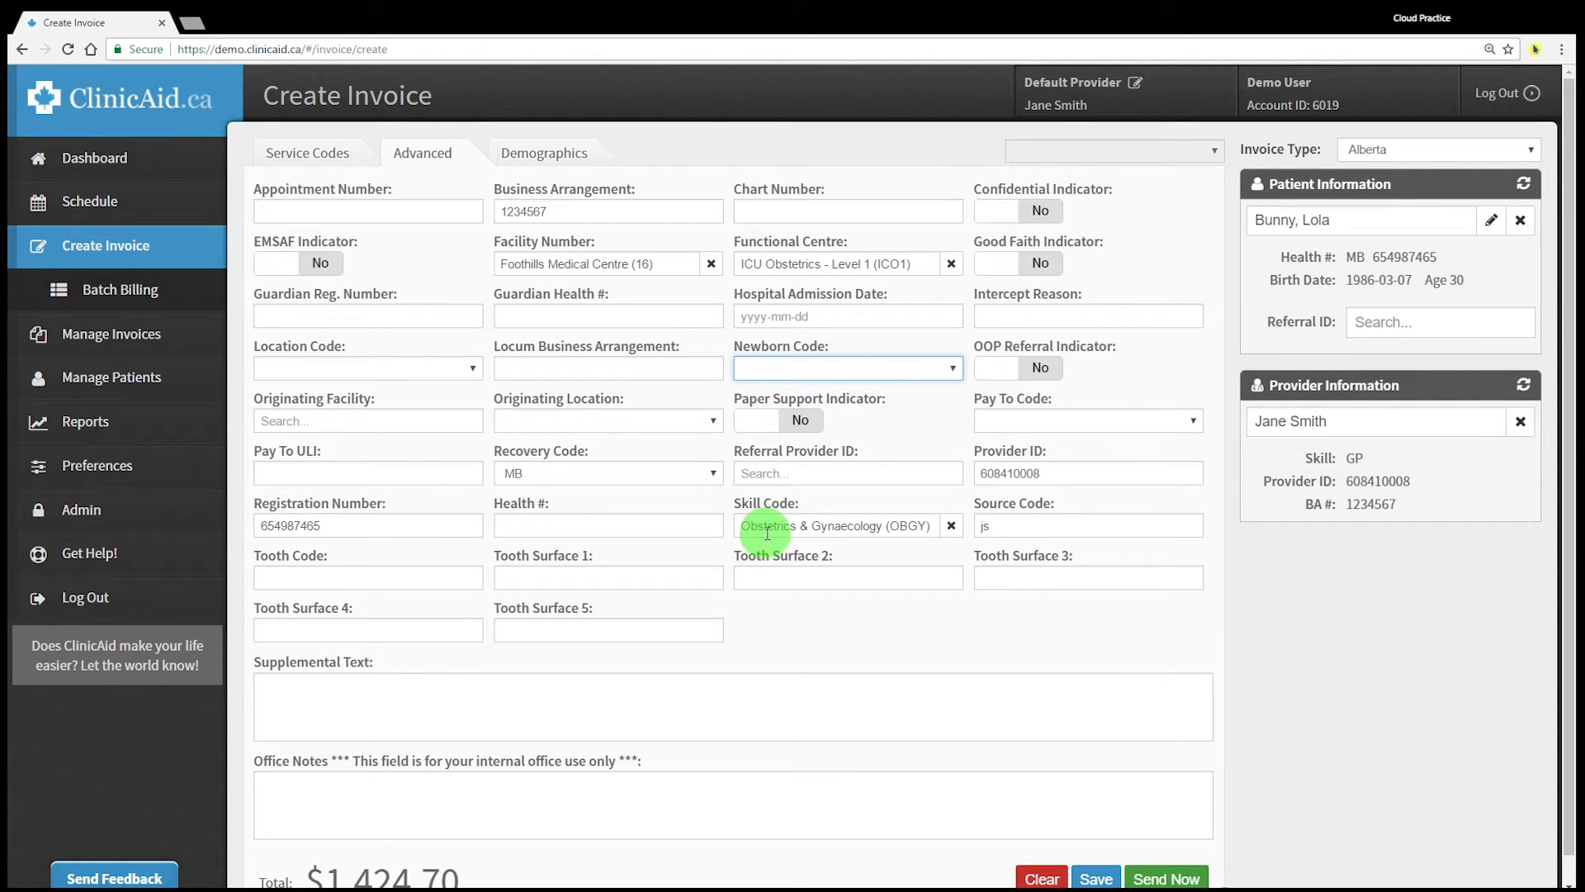
Review the Skill Code, Facility Number and new Functional Centre values.
left_click_drag(735, 508, 795, 504)
left_click(817, 502)
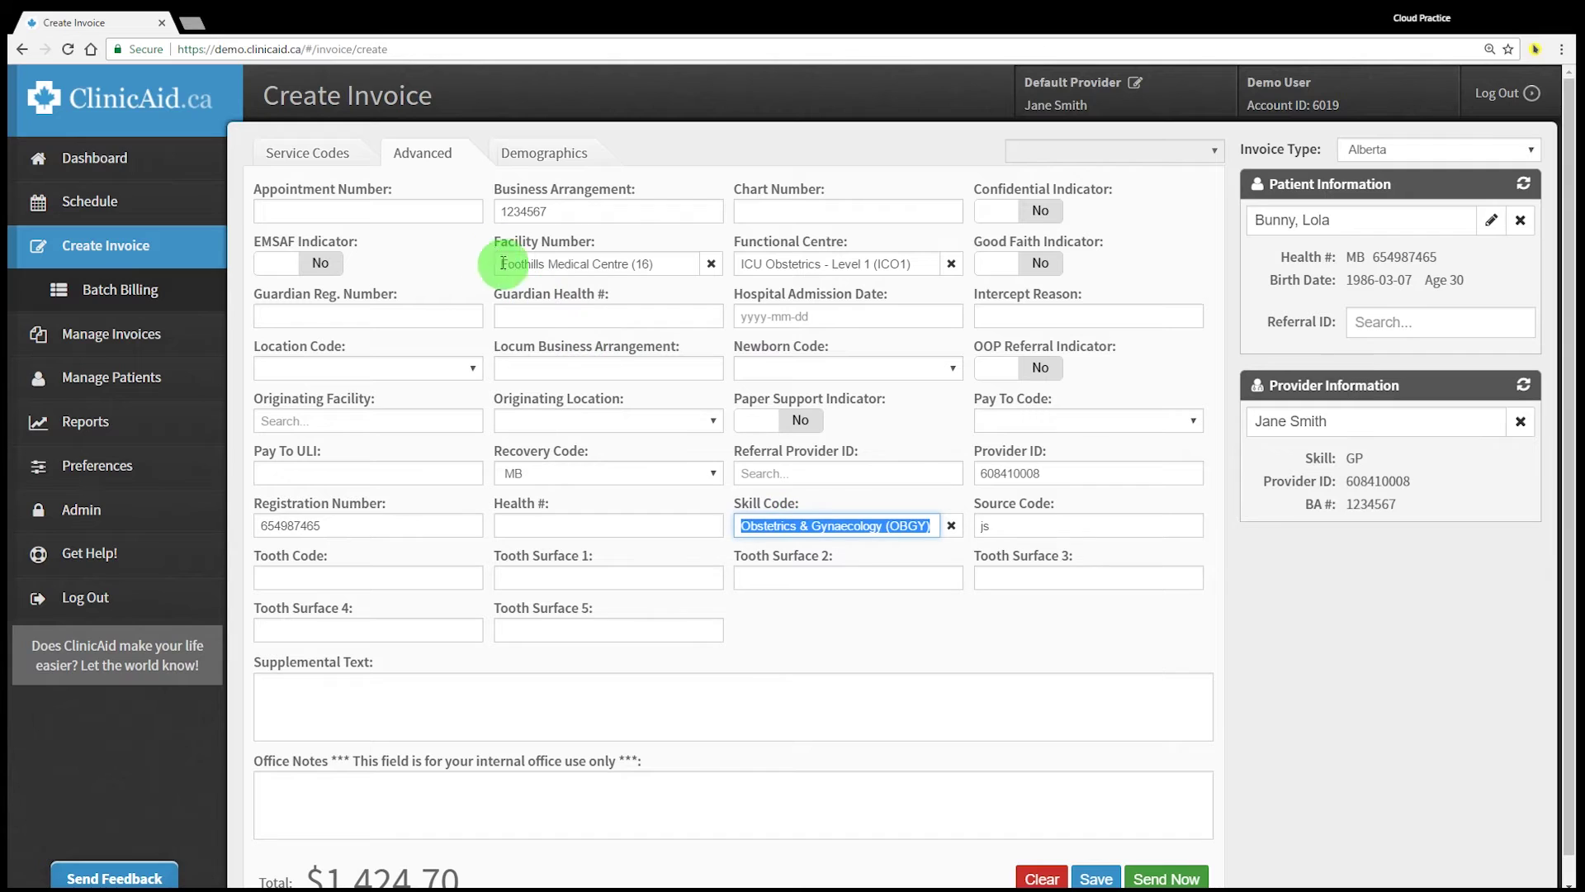
left_click_drag(494, 242, 583, 252)
left_click(656, 245)
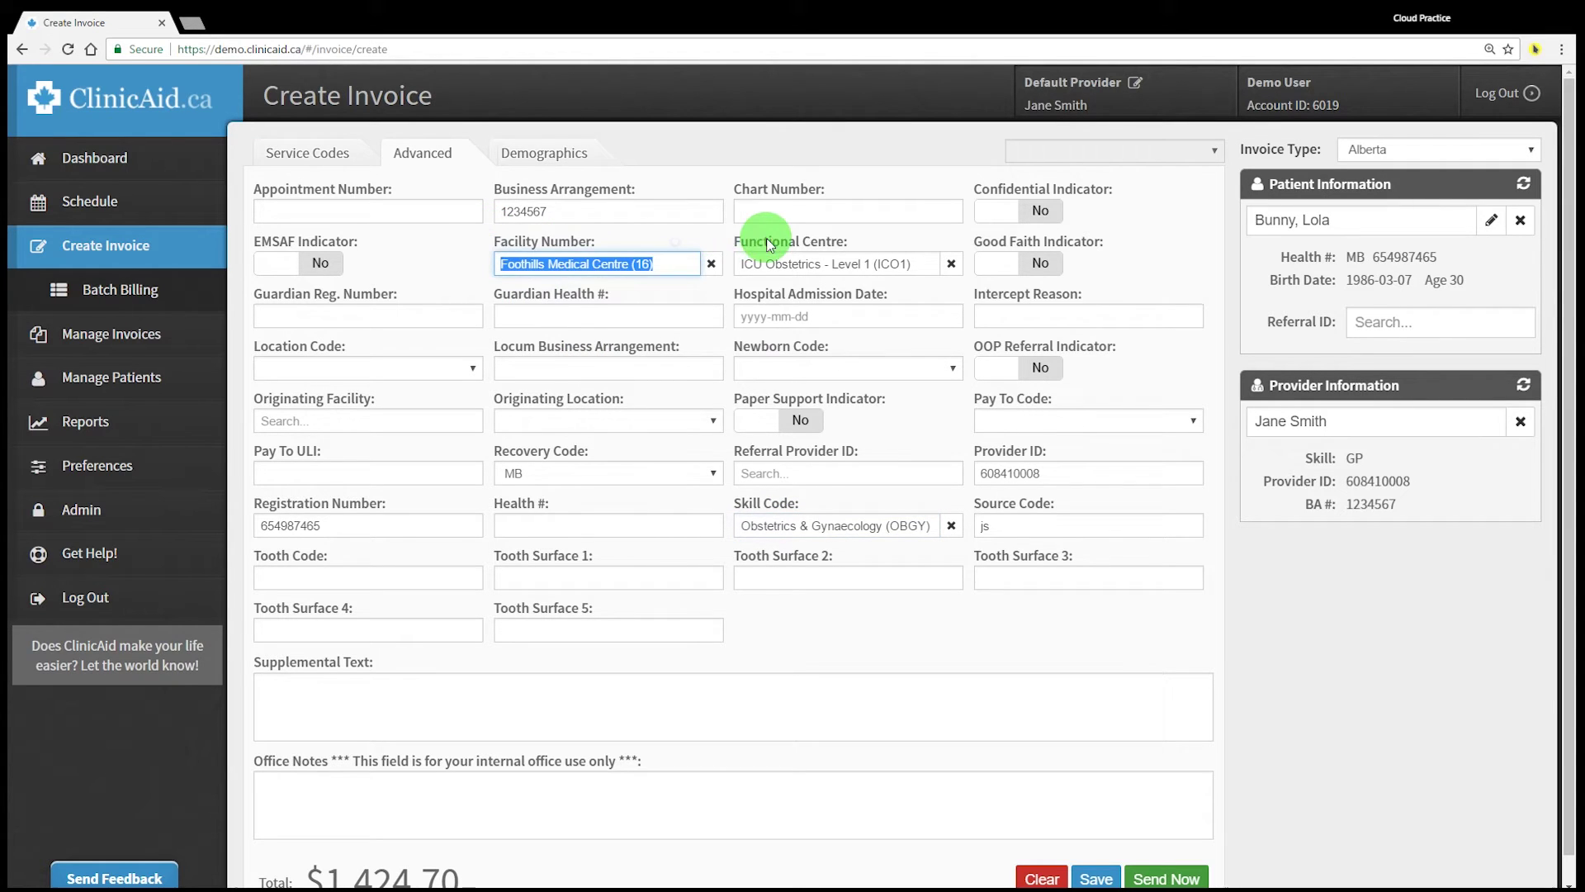
left_click_drag(741, 237, 839, 240)
left_click(875, 240)
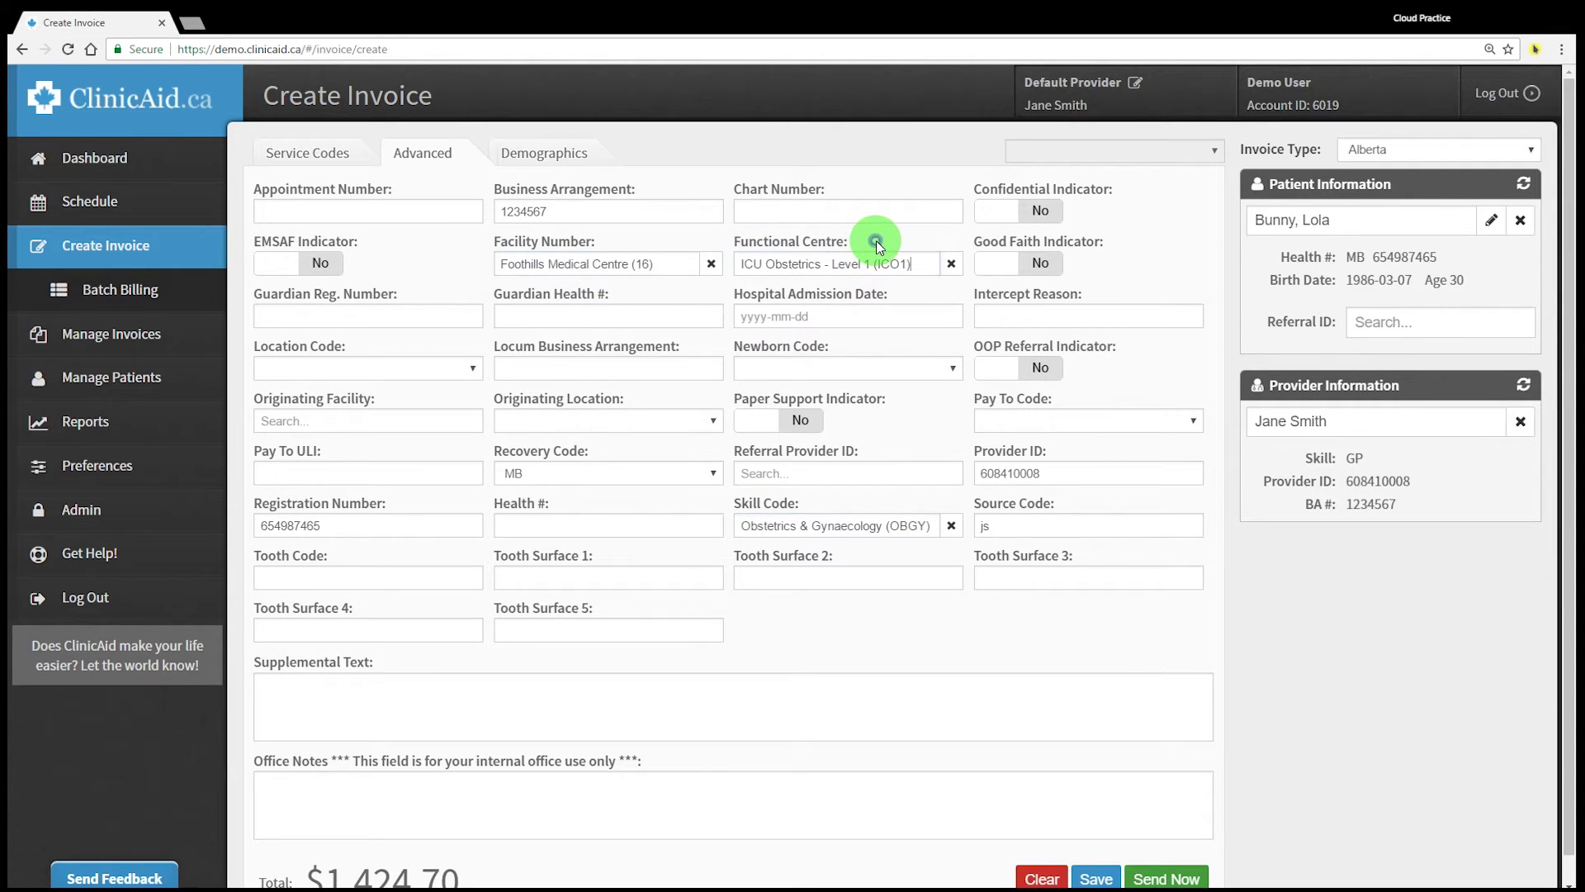
scroll(949, 549, "down", 1)
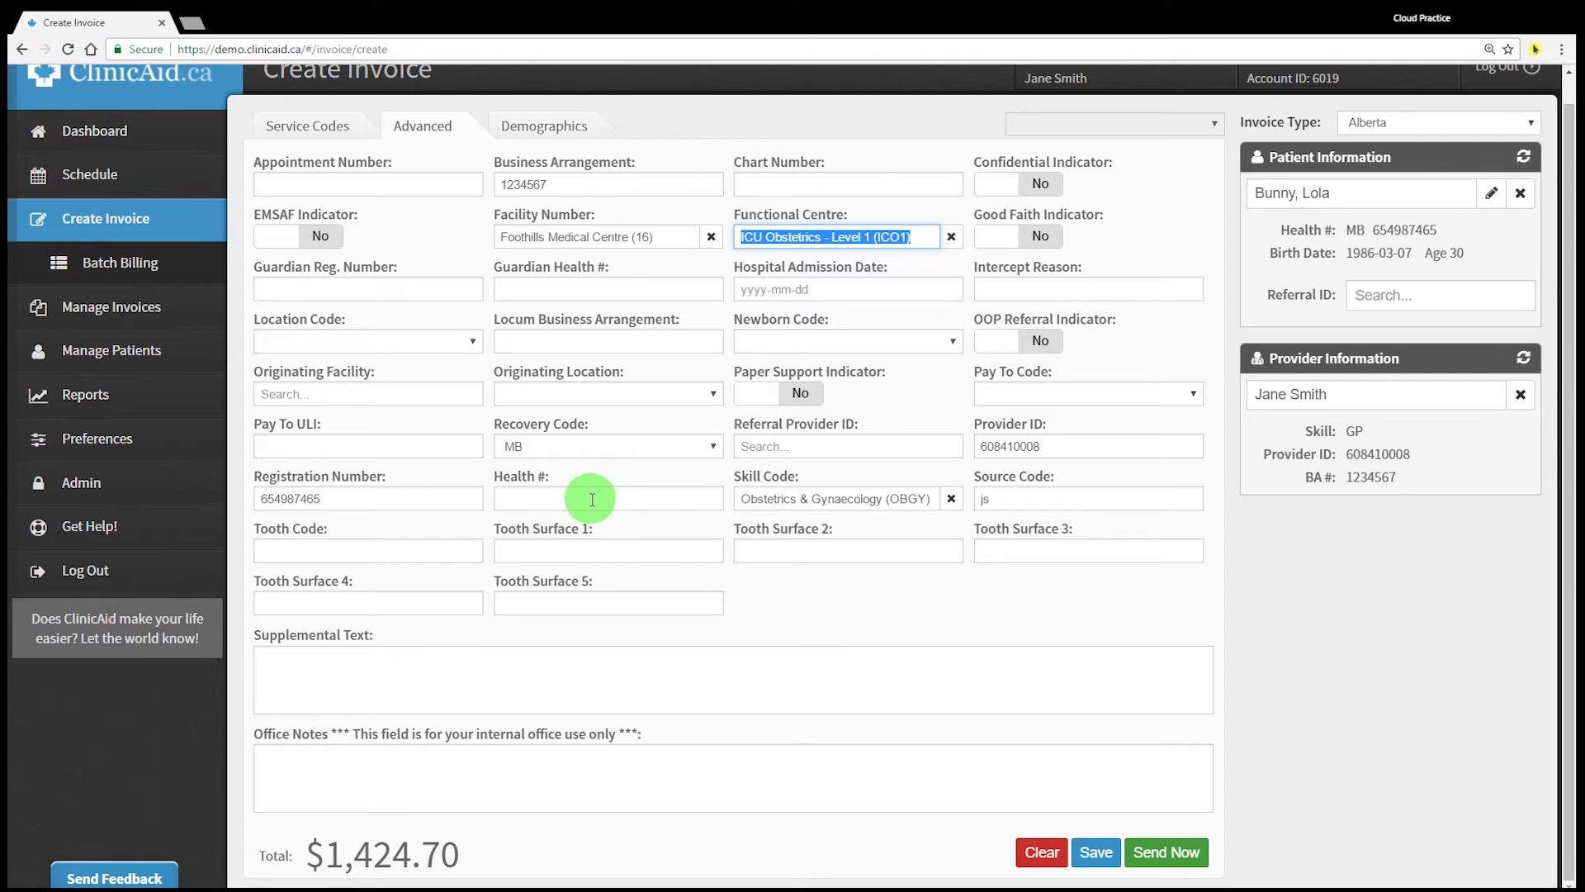
Glance at the Recovery Code, Demographics and Advanced fields, then return to the four service lines.
left_click(621, 449)
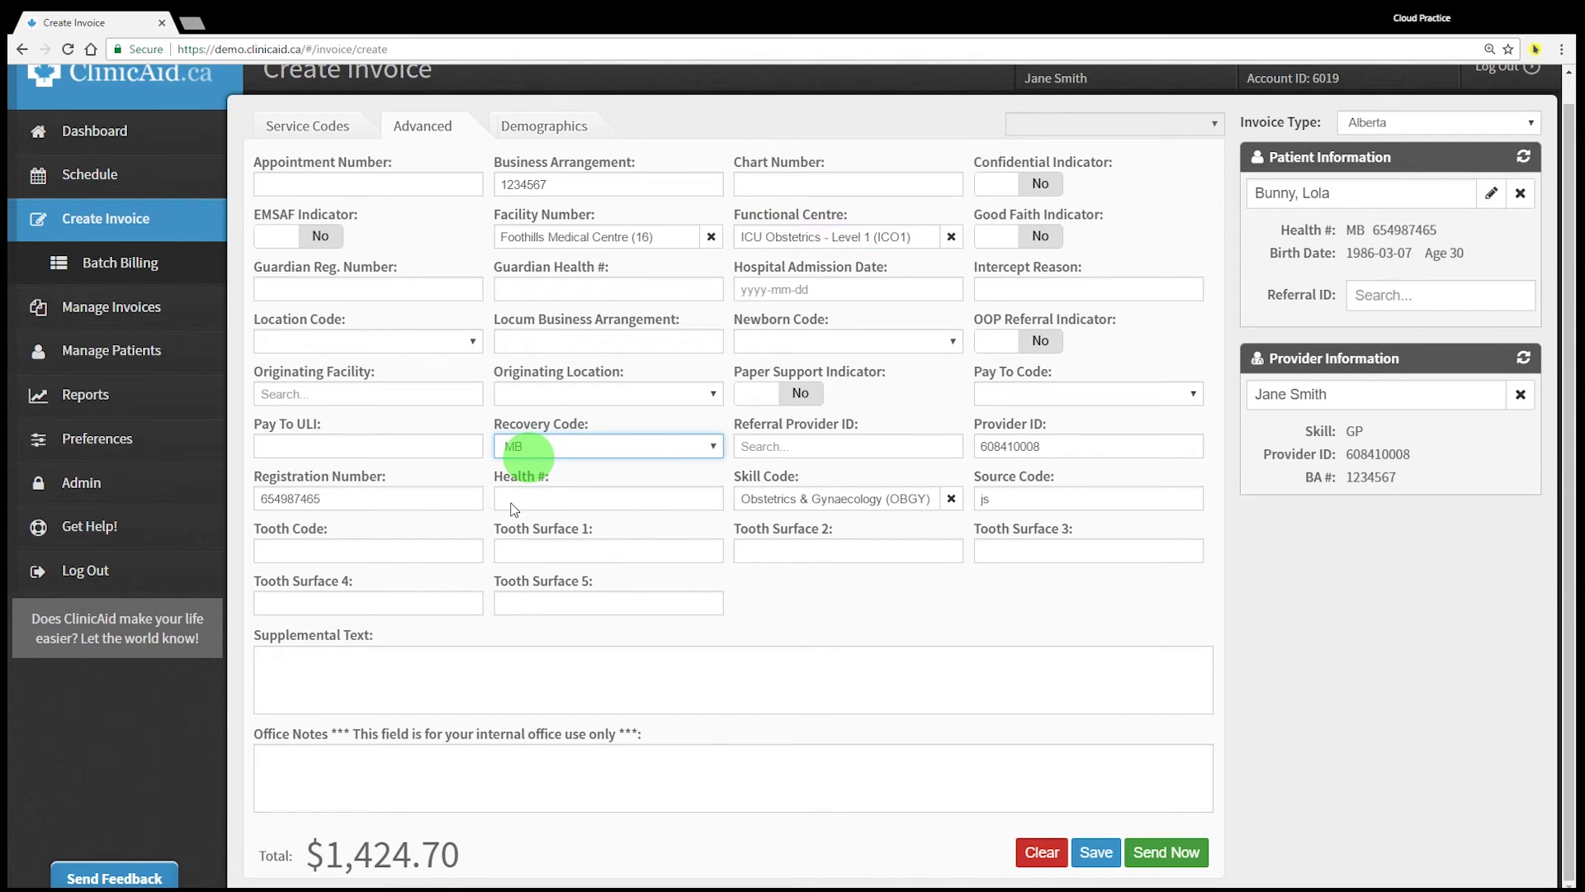
left_click(545, 124)
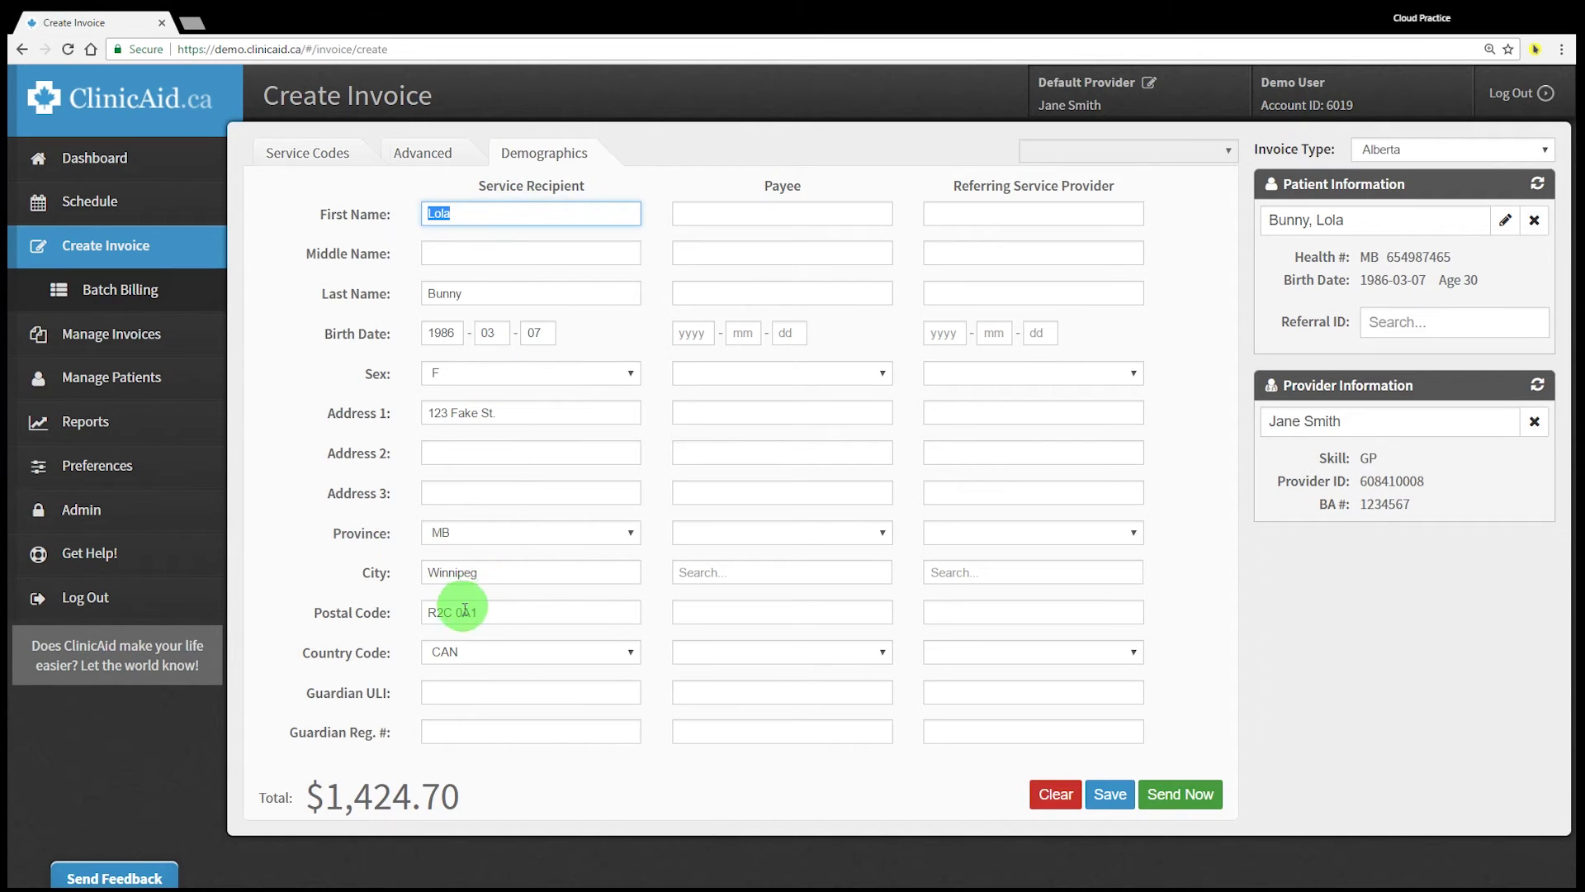
left_click(417, 157)
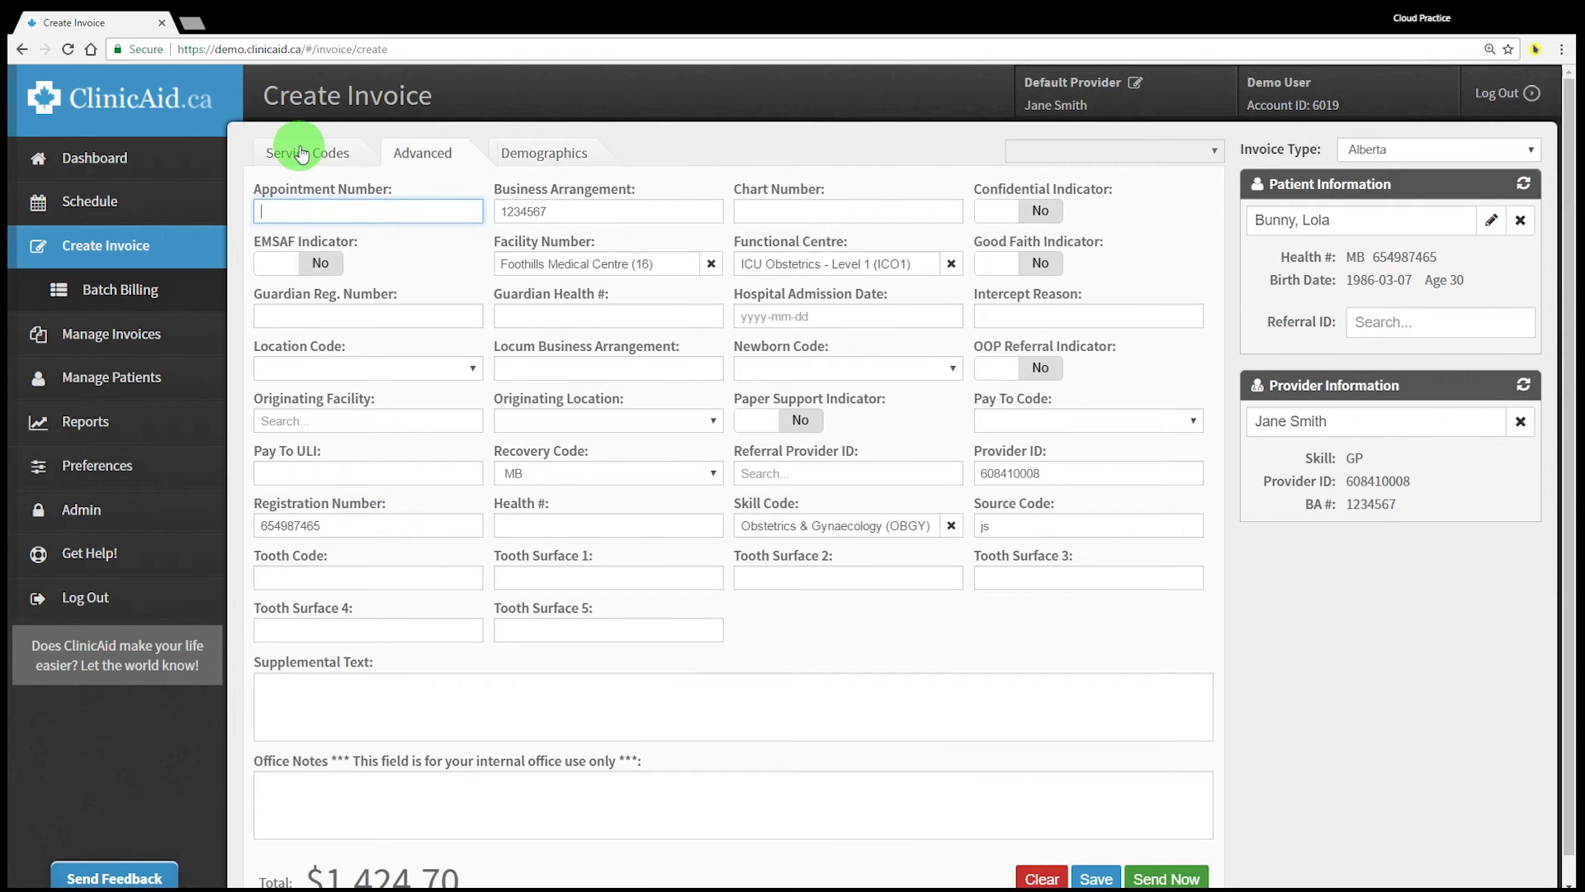
left_click(302, 154)
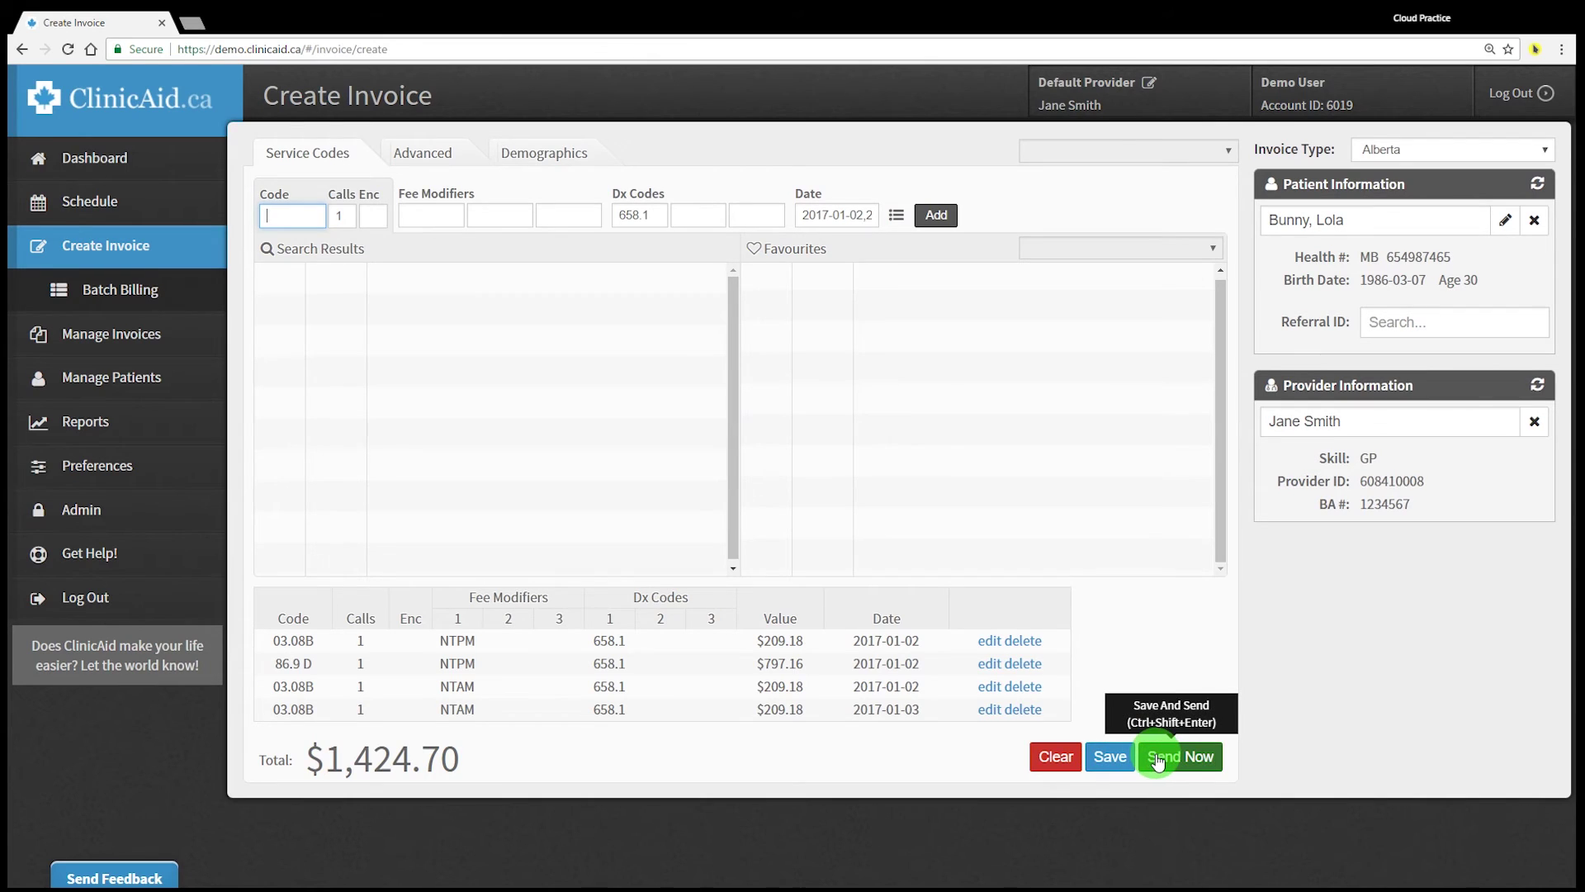
Save the Alberta invoice and check Manage Invoices, now showing 7 new invoices totalling $1,719.58.
left_click(1110, 758)
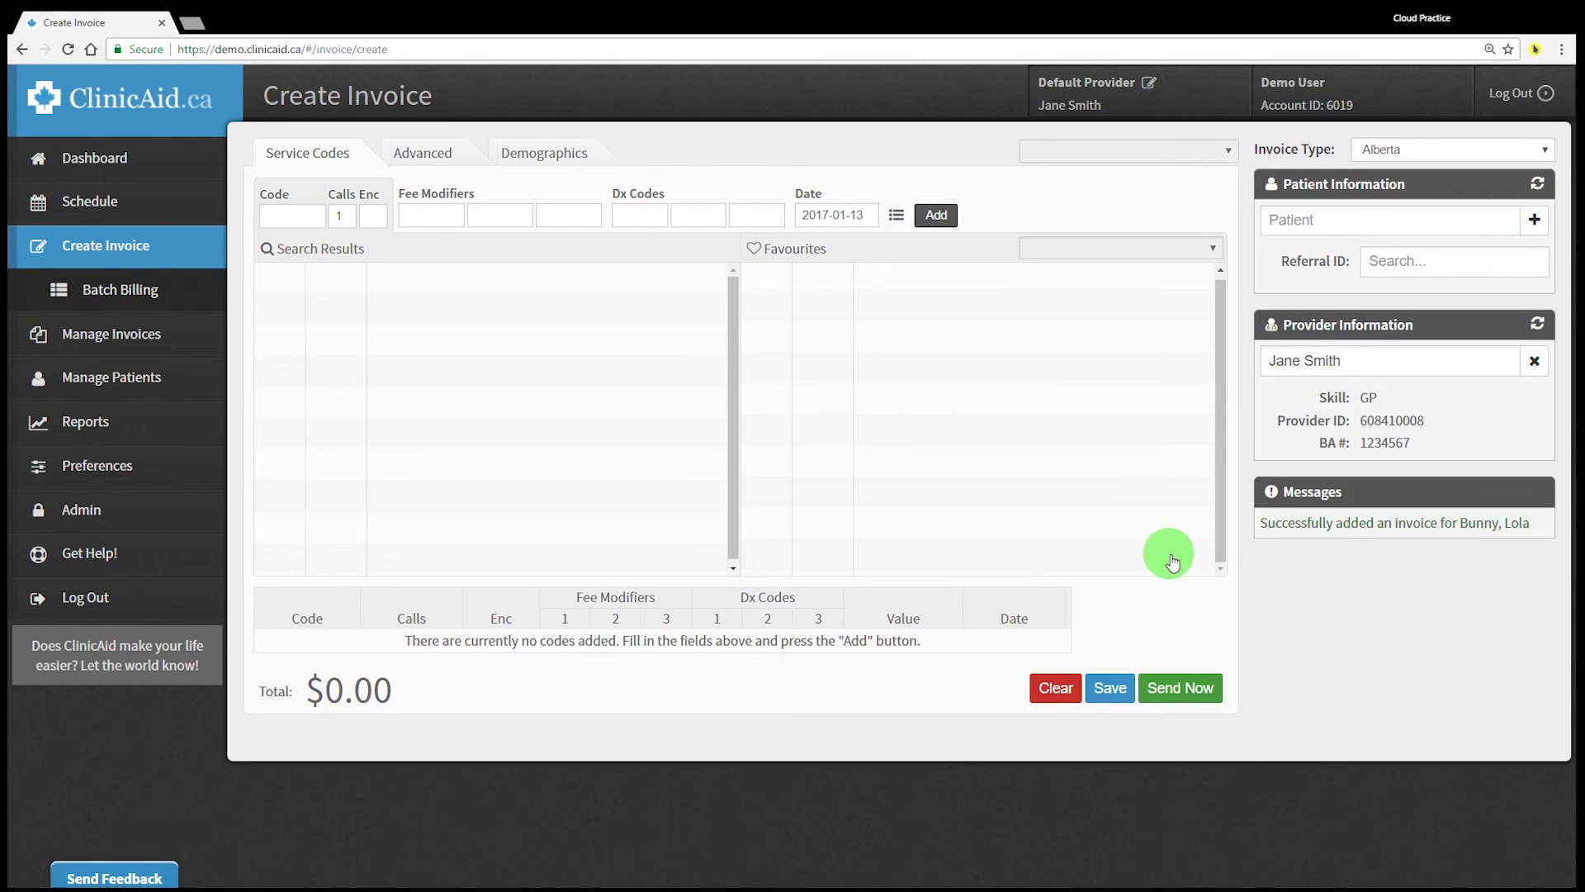
left_click_drag(1559, 529, 1262, 528)
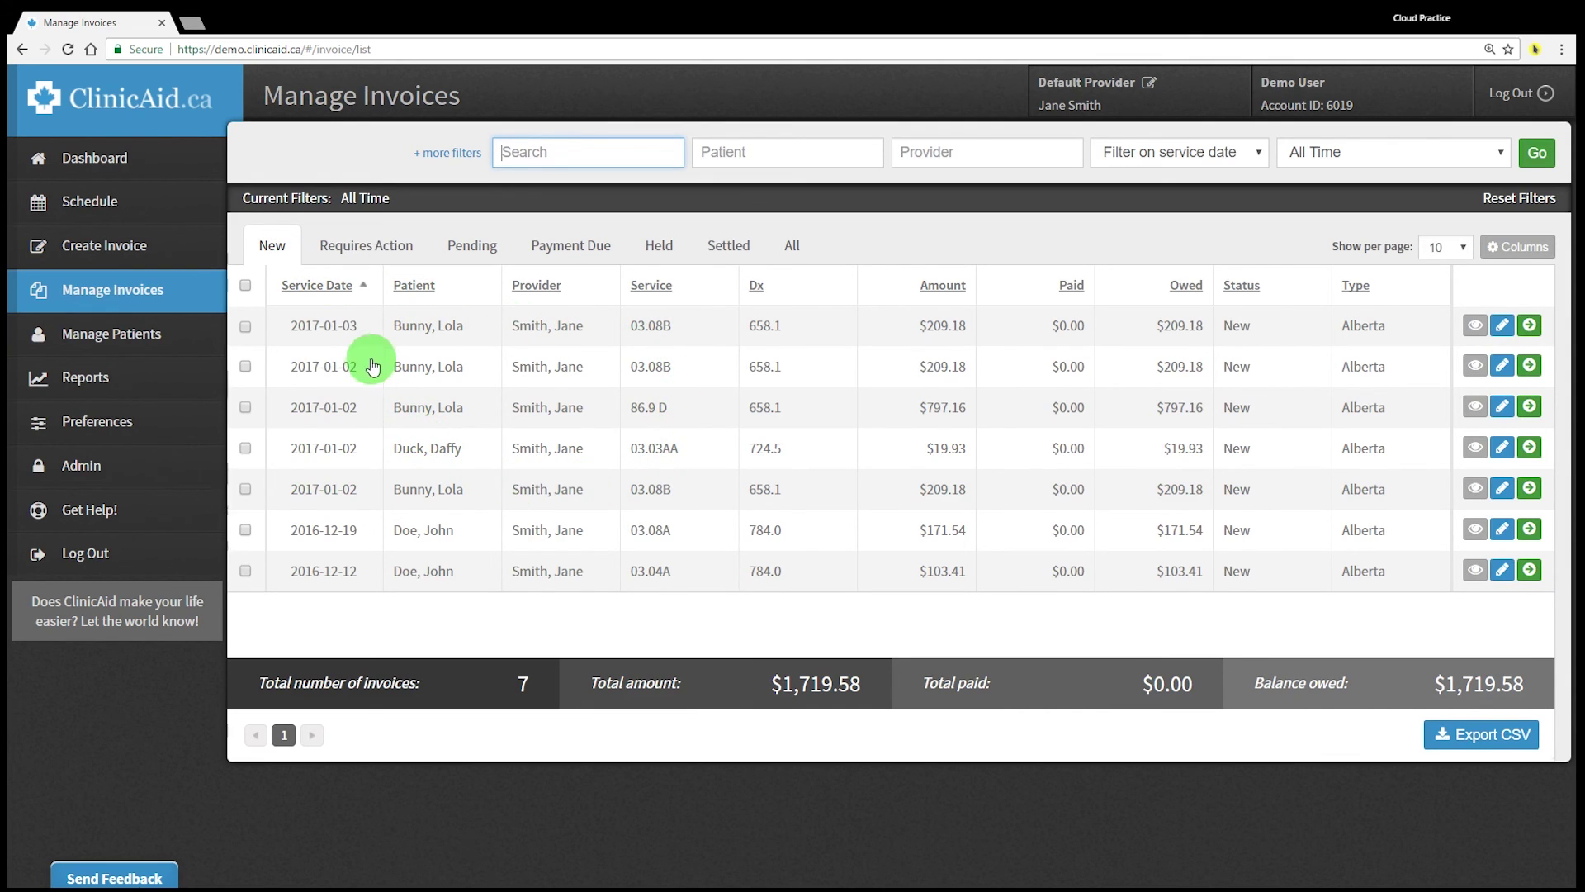
left_click(706, 452)
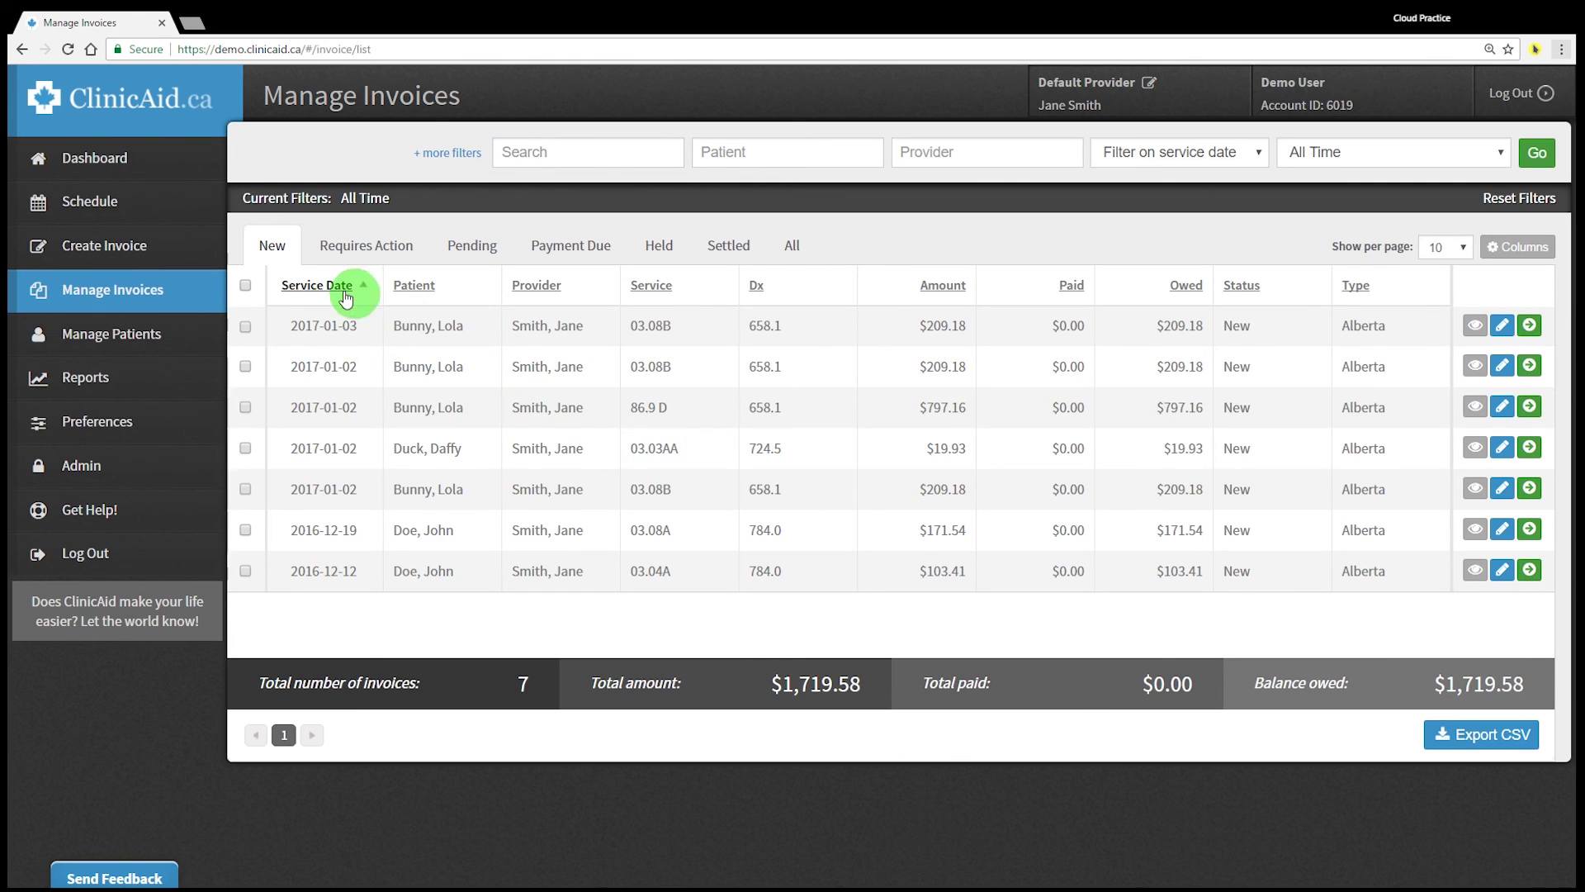
Load clinicaid.ca in a new tab and open its contact page with the Get in touch heading.
key("ctrl+t")
type("clinicaid.ca")
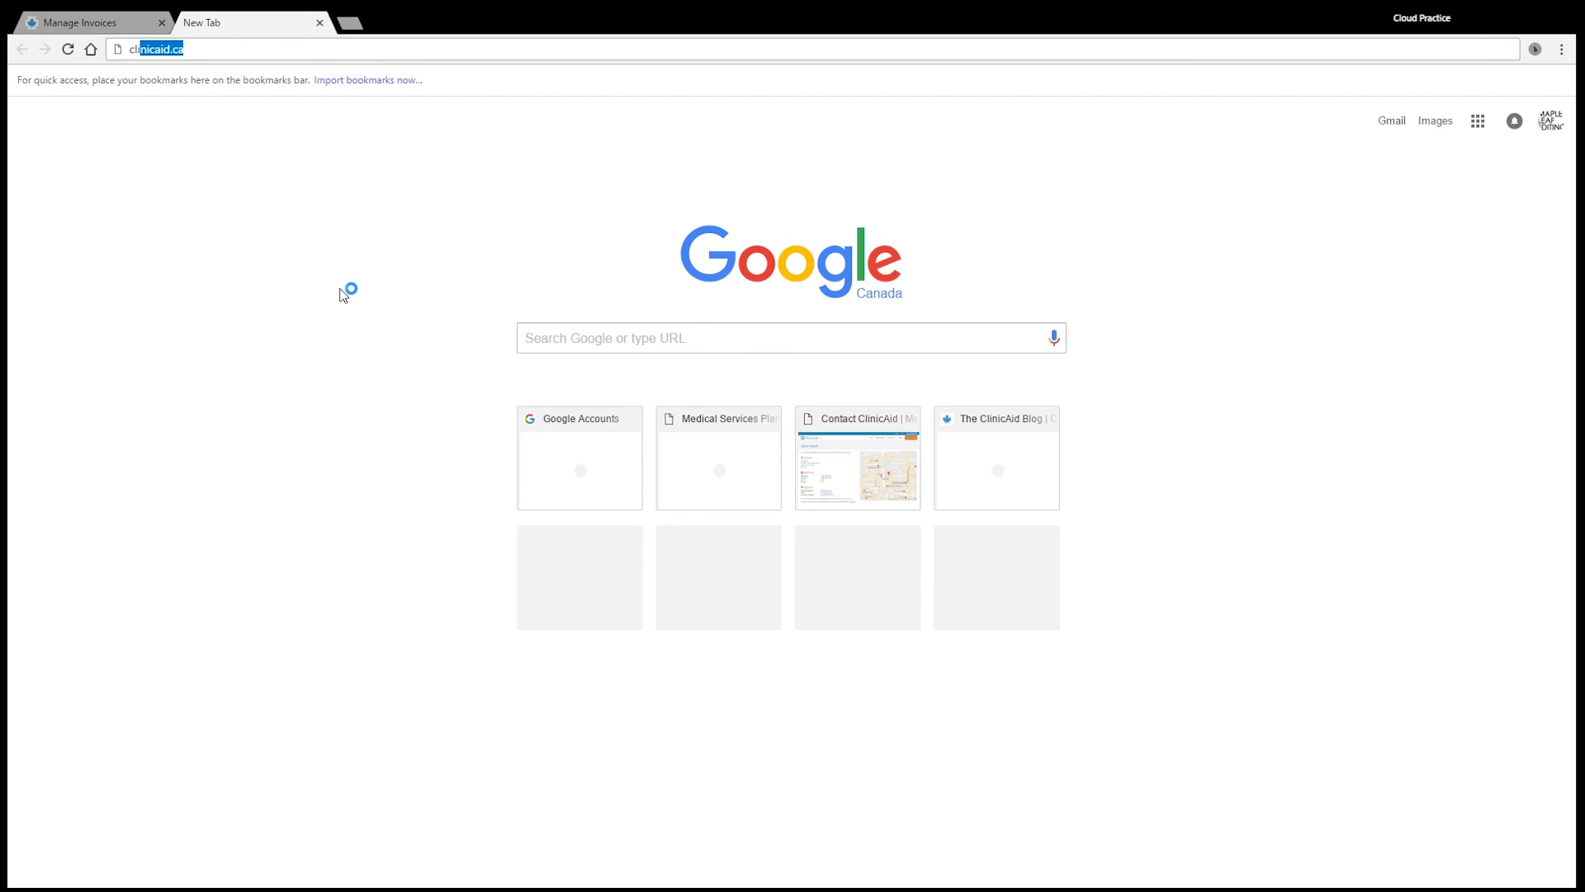
key("Return")
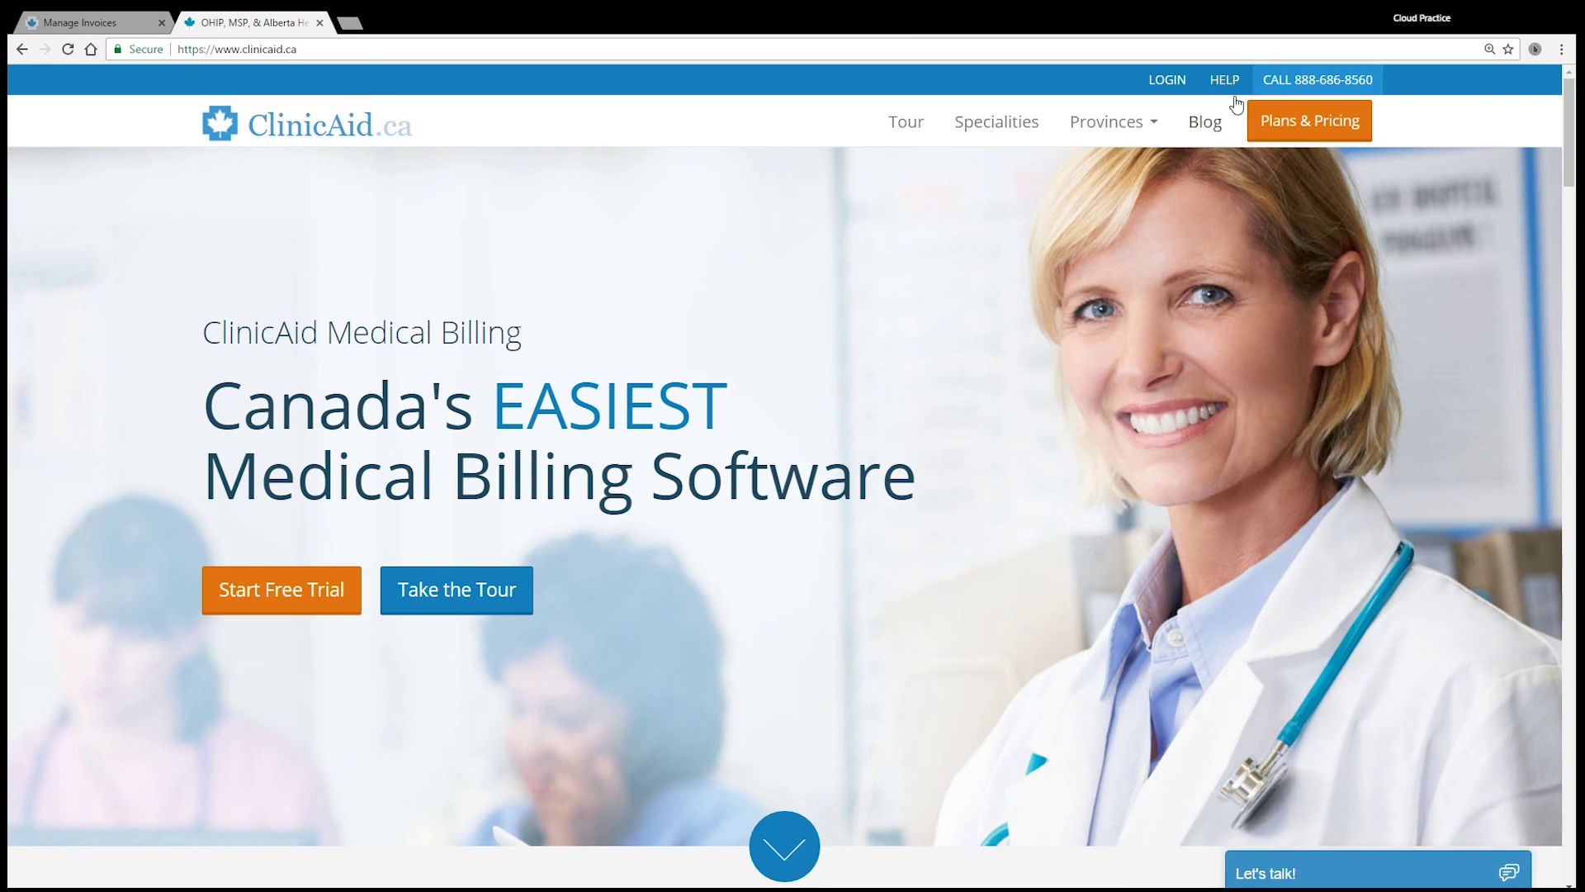
left_click(1224, 80)
left_click_drag(190, 196, 402, 207)
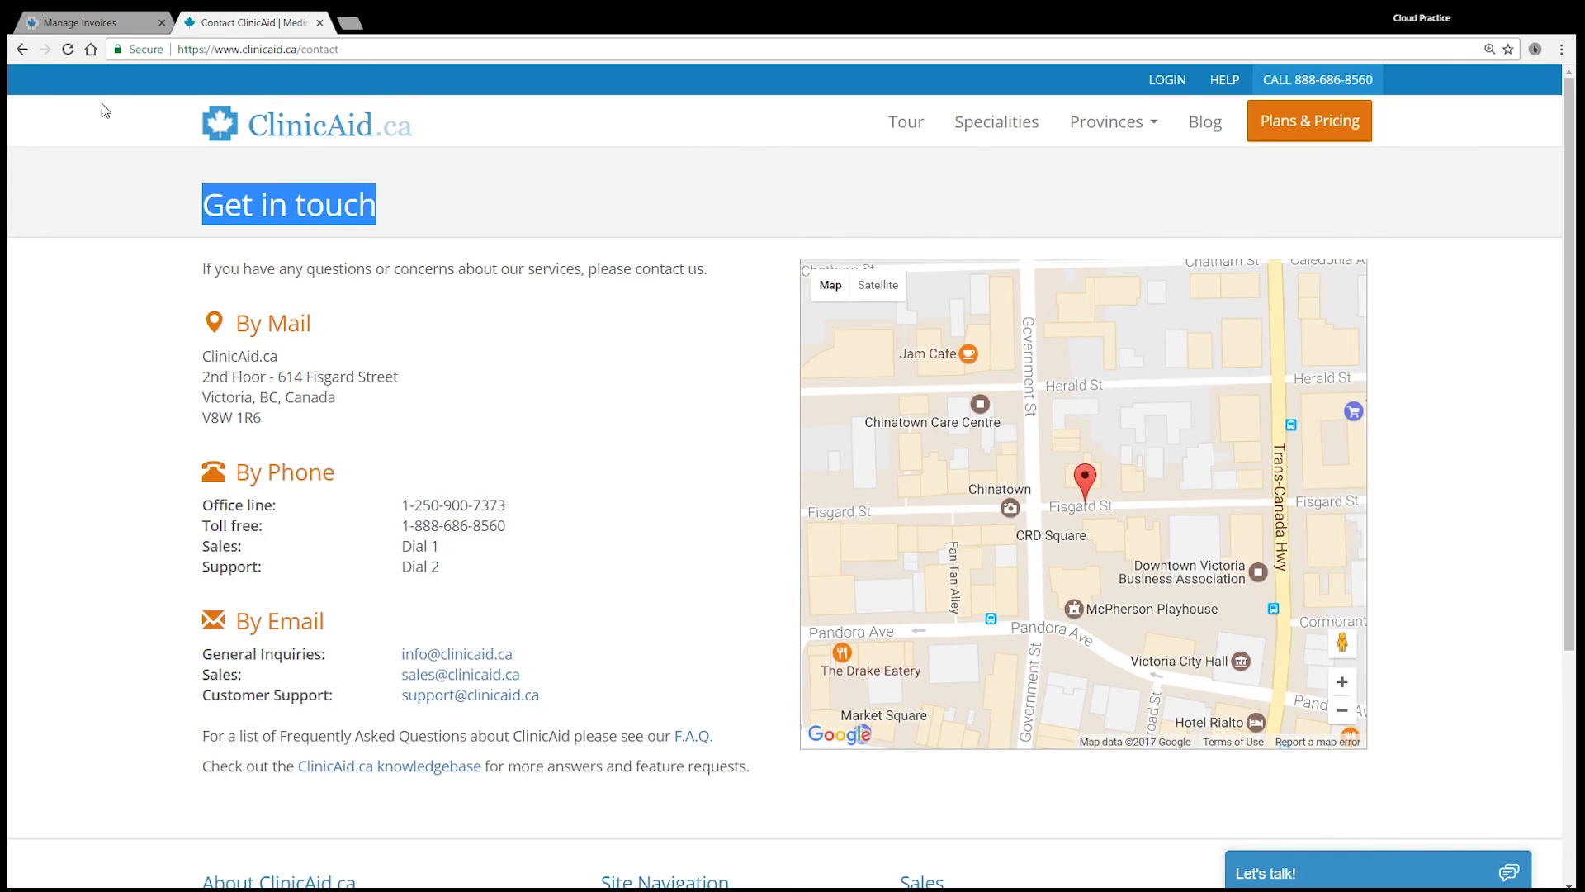
Open the Get Help! support portal and browse its solution articles and Alberta, BC and Ontario guides.
left_click(93, 20)
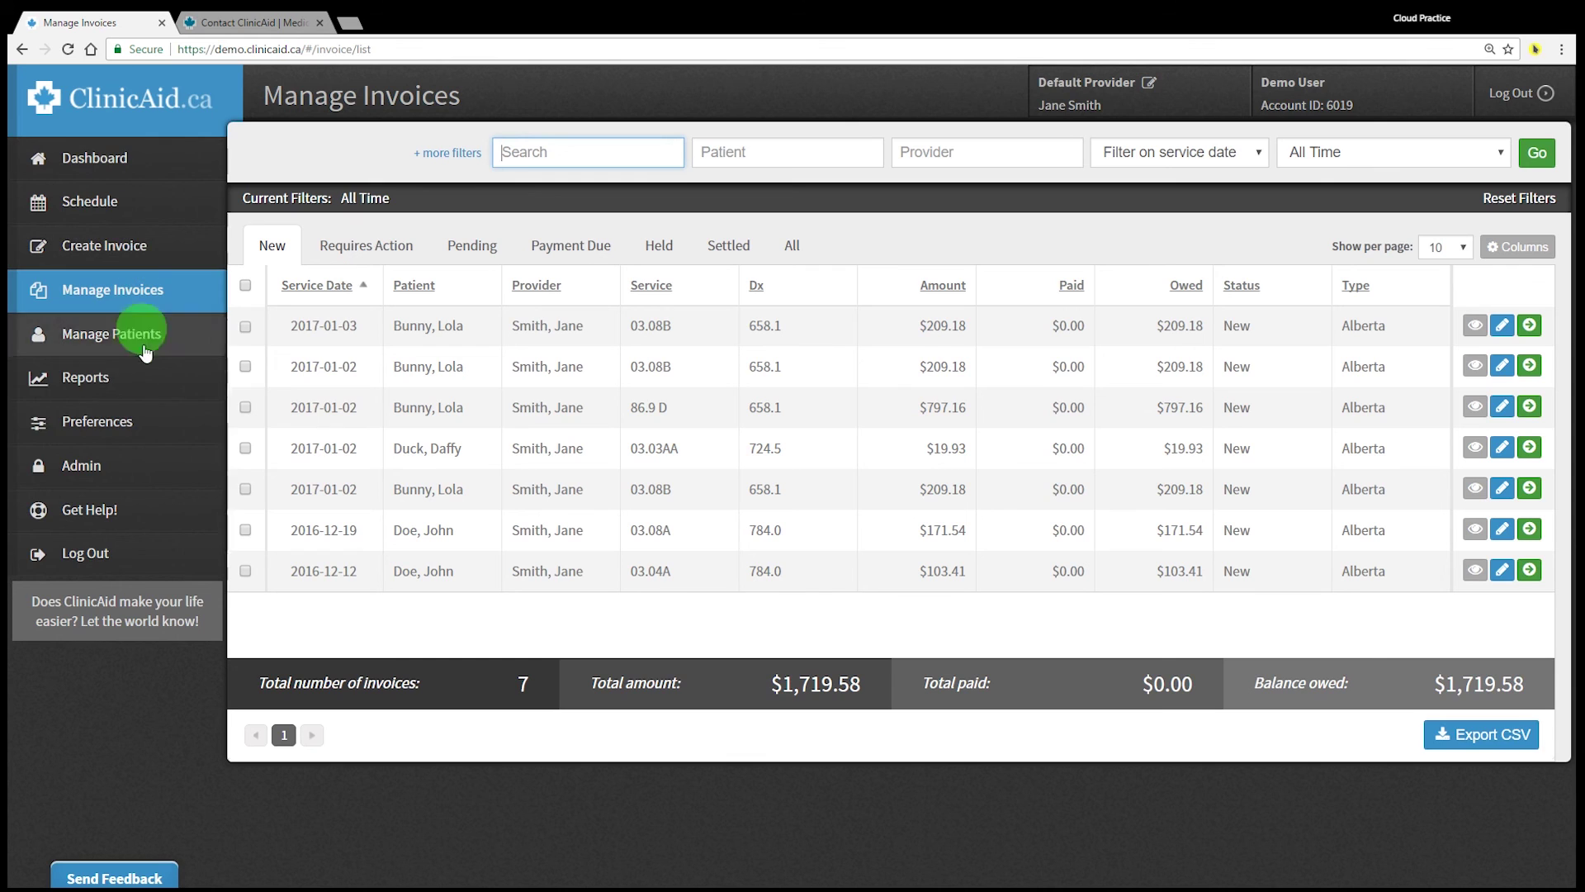
left_click(179, 512)
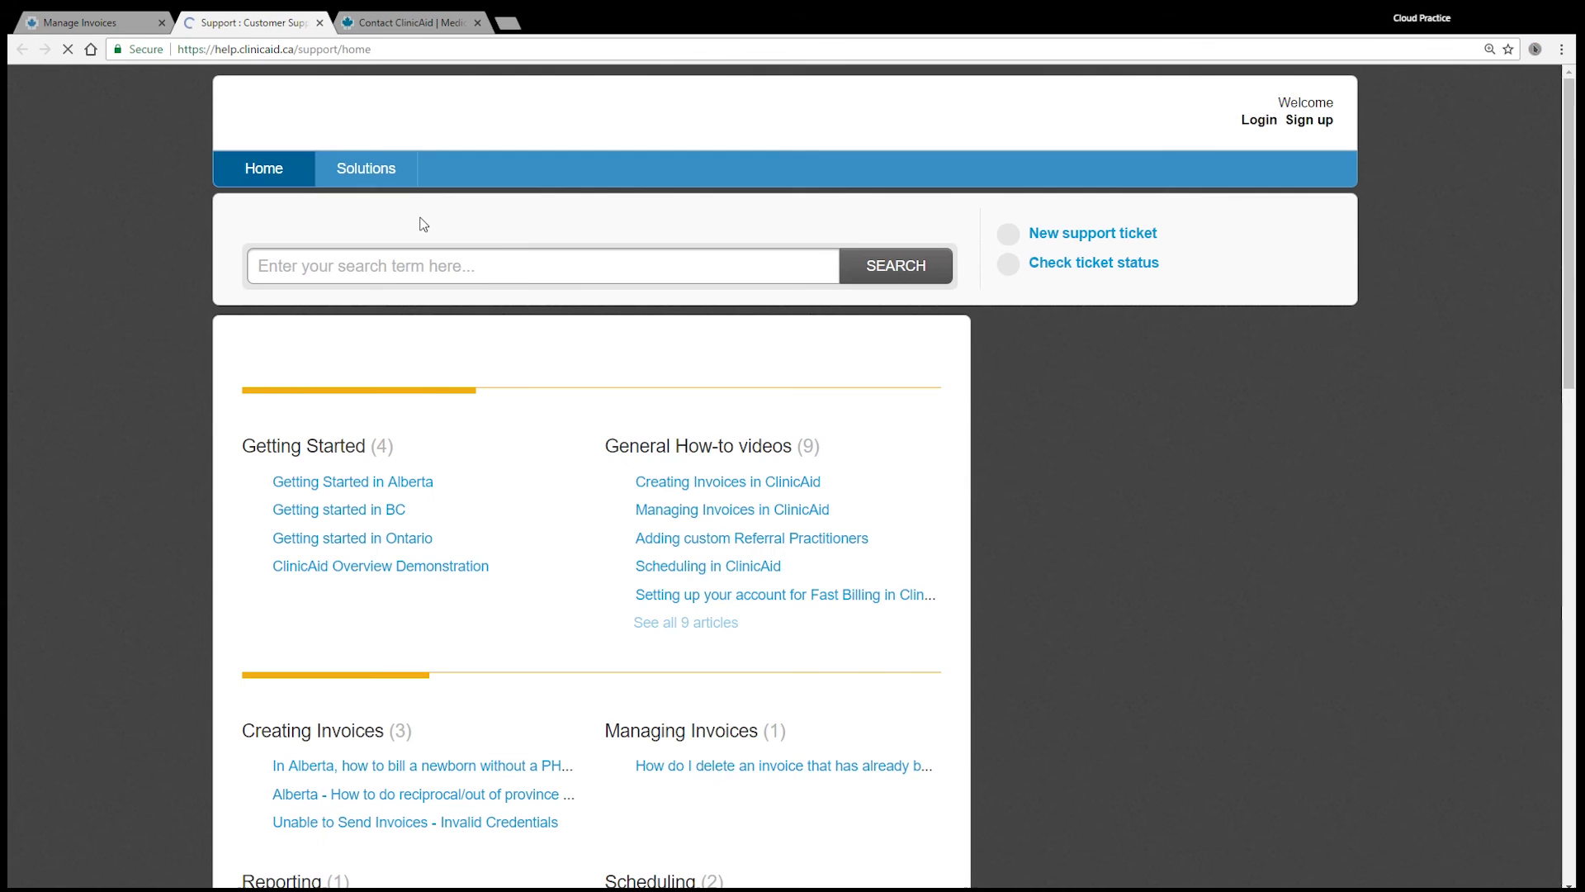
scroll(484, 280, "down", 1)
scroll(488, 285, "down", 7)
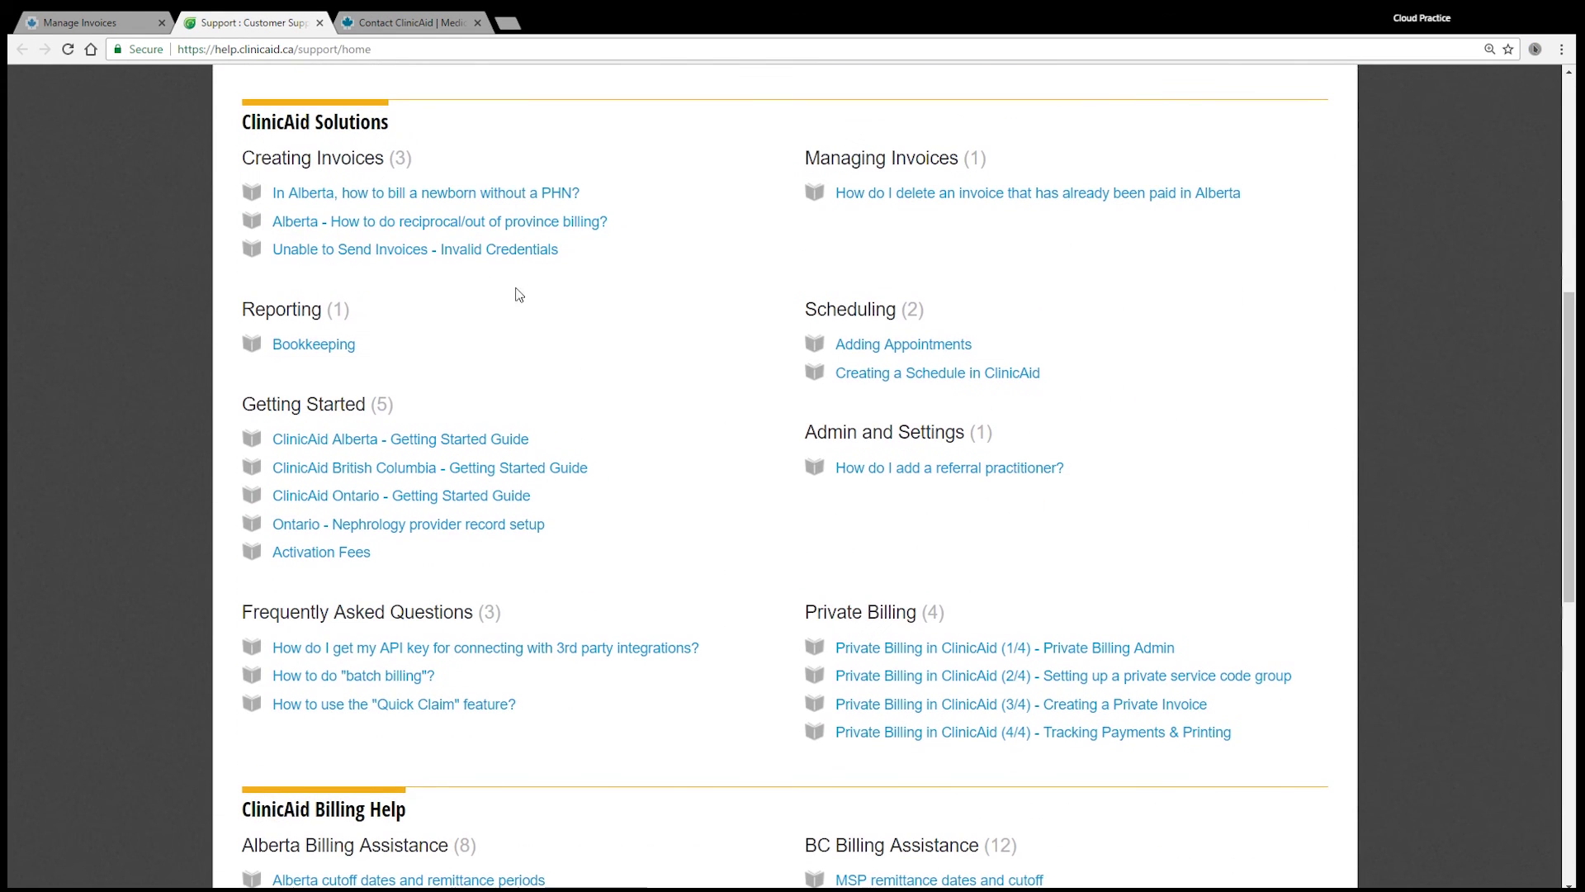
scroll(471, 289, "down", 8)
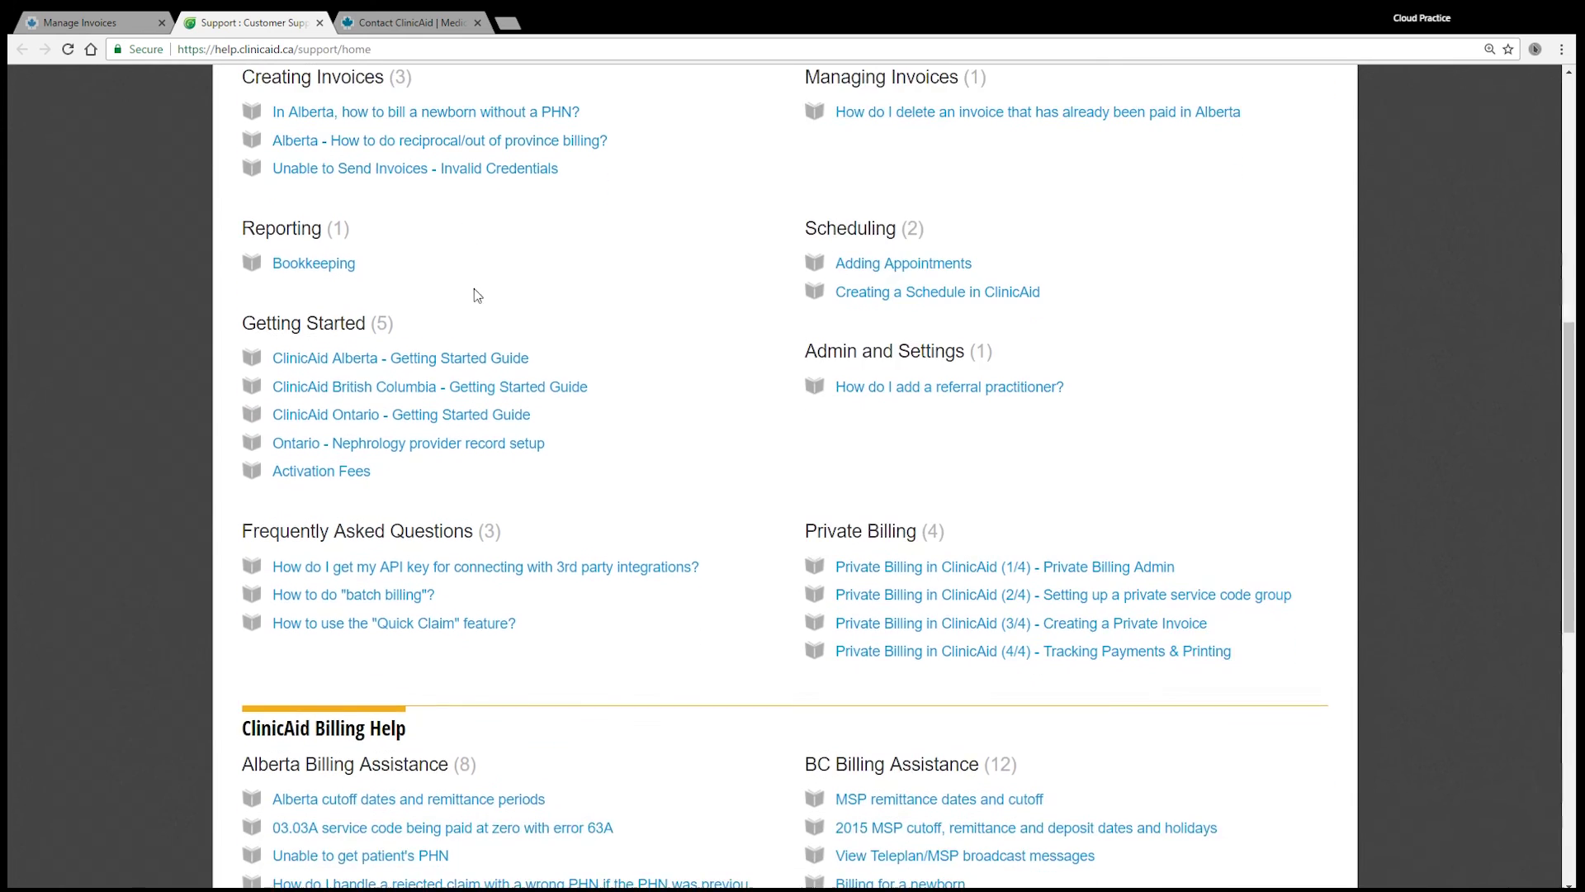
scroll(501, 309, "down", 2)
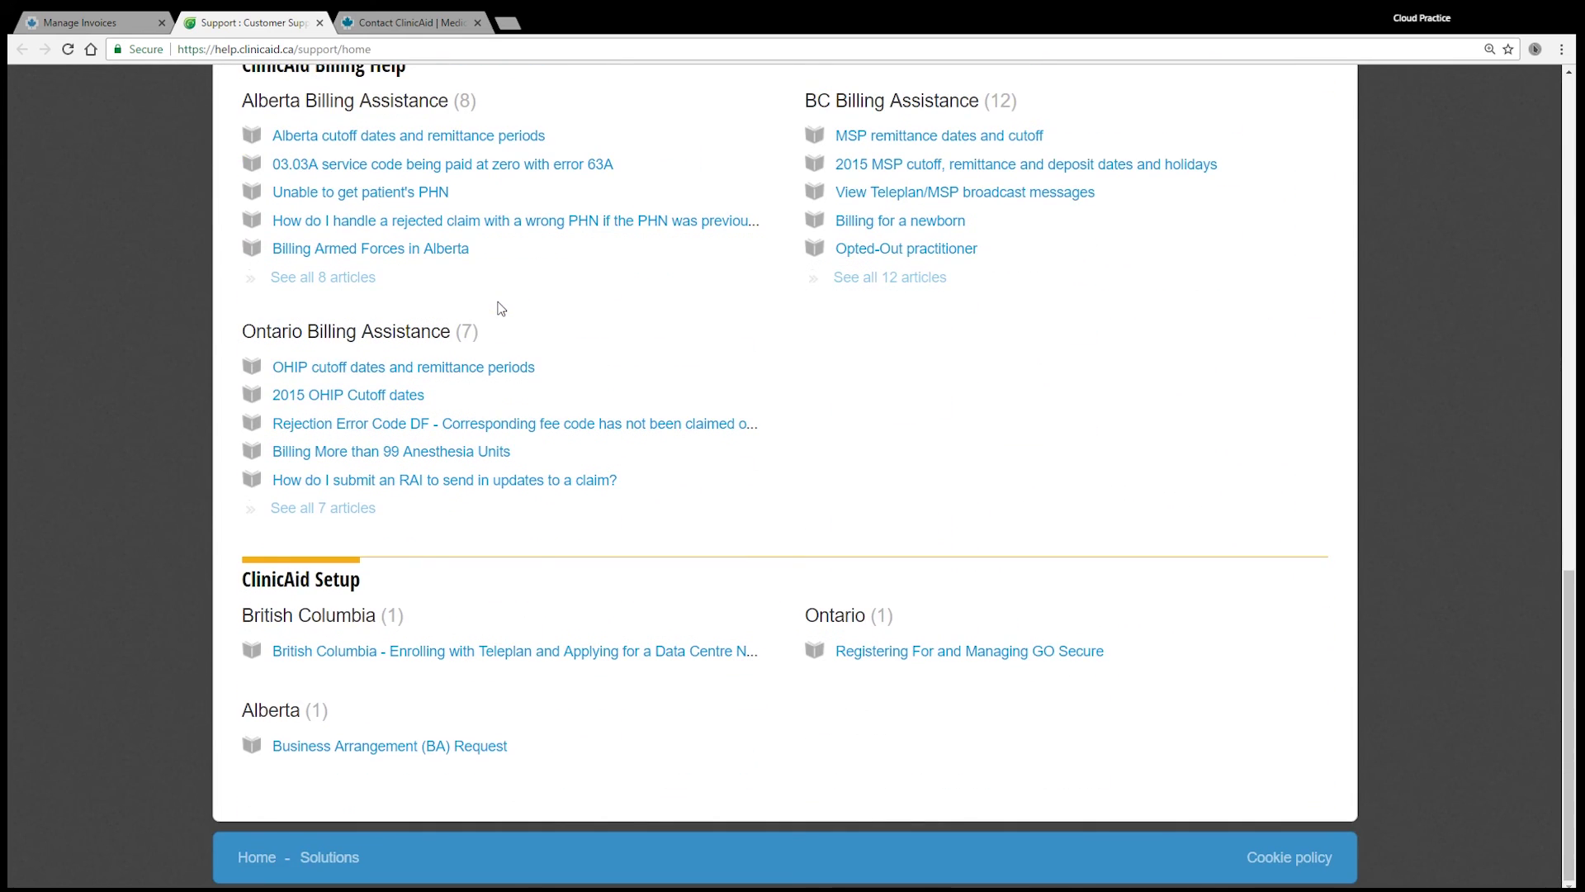